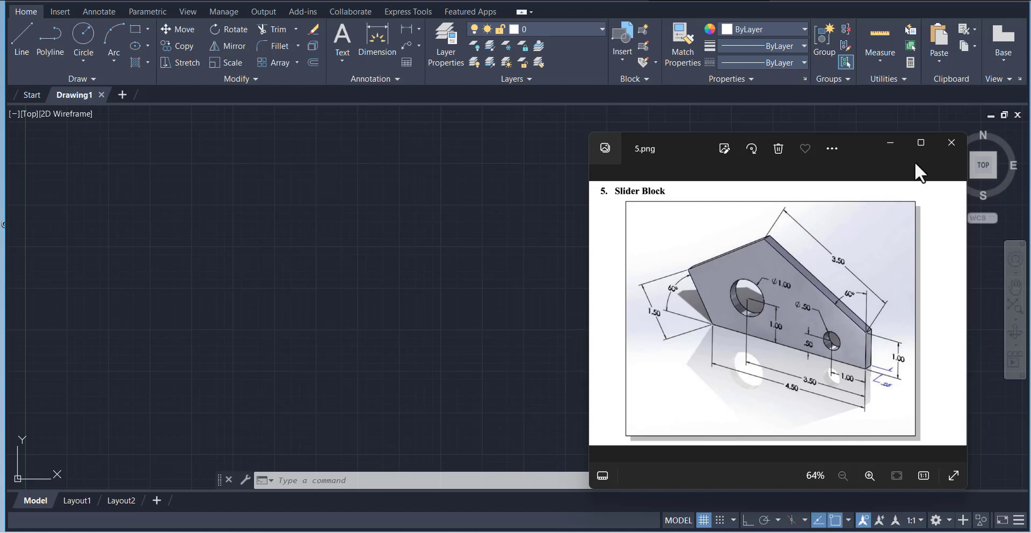
- Put the reference image away and make Contours the current layer
left_click(889, 143)
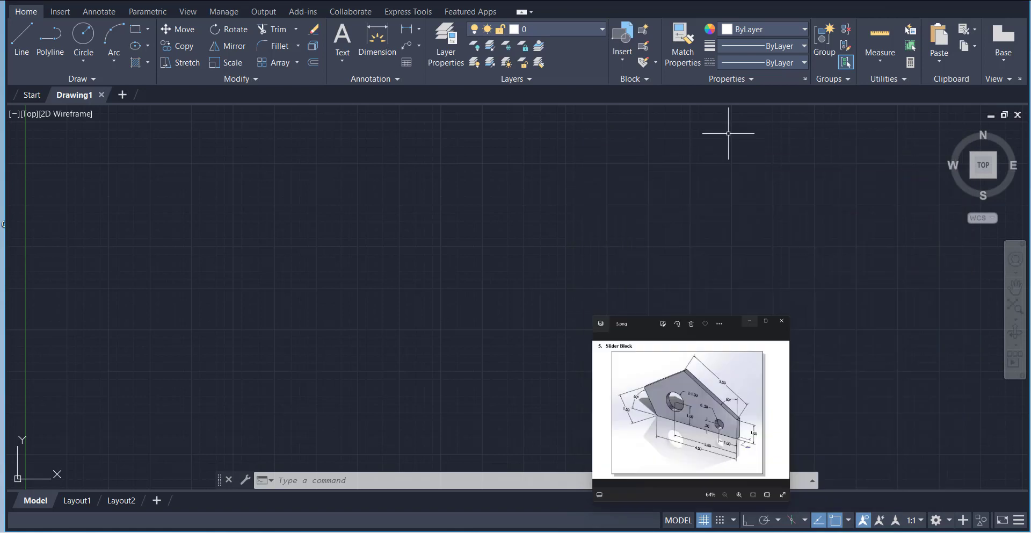
left_click(446, 60)
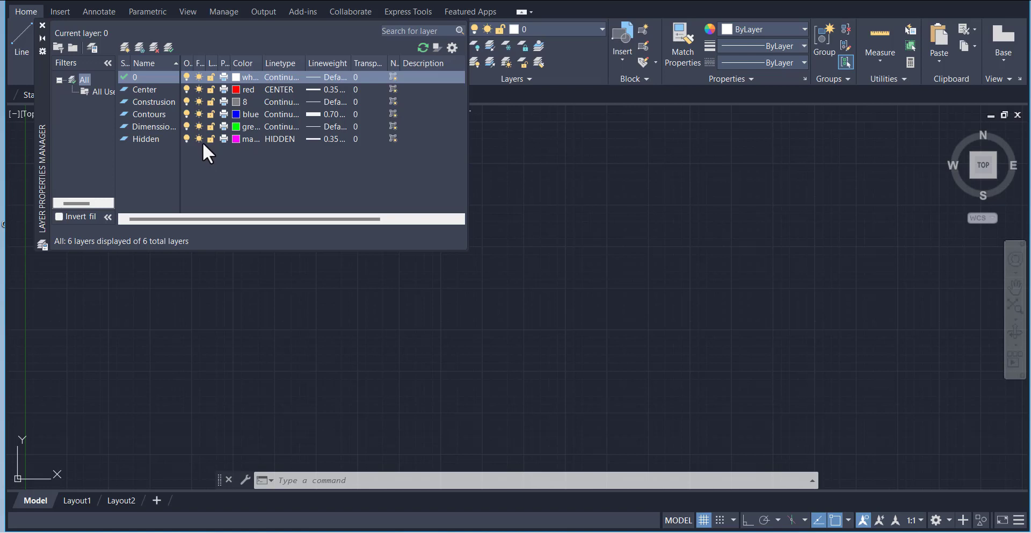
left_click(248, 90)
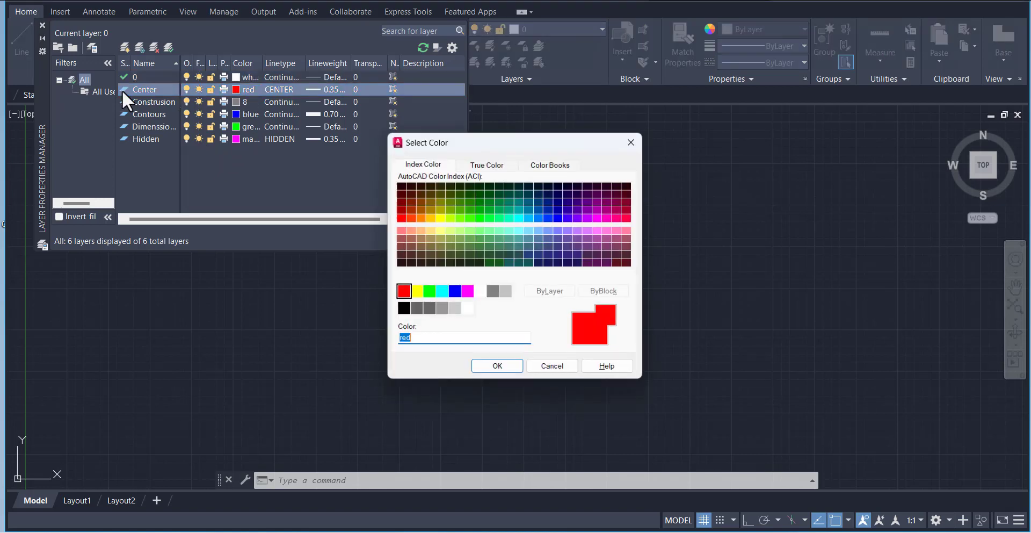
left_click(633, 138)
double_click(147, 89)
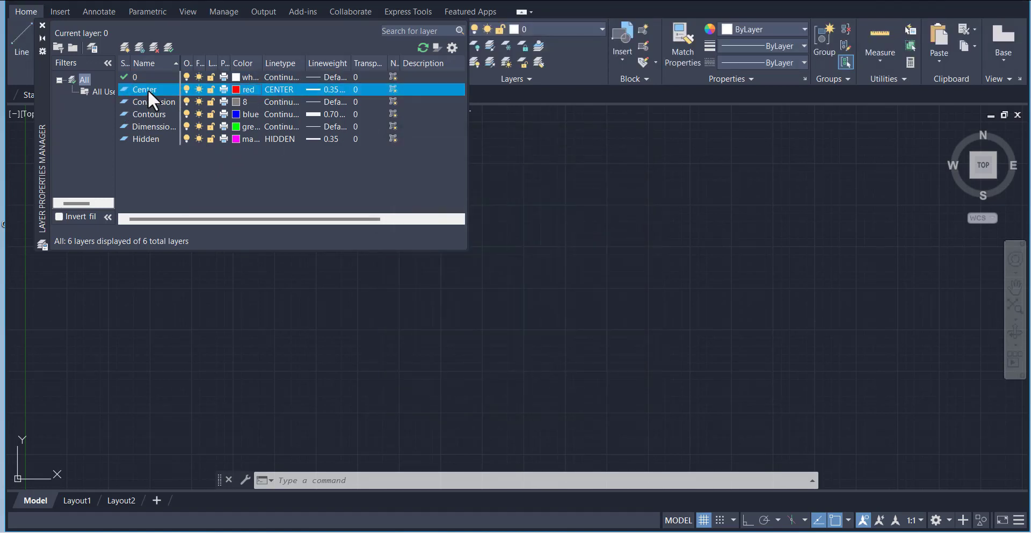
double_click(145, 114)
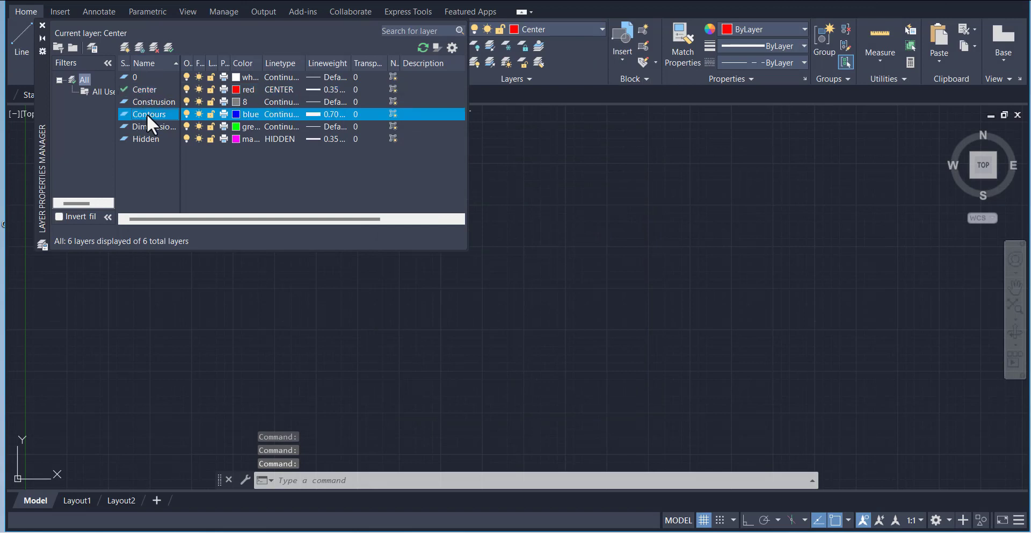
left_click(41, 24)
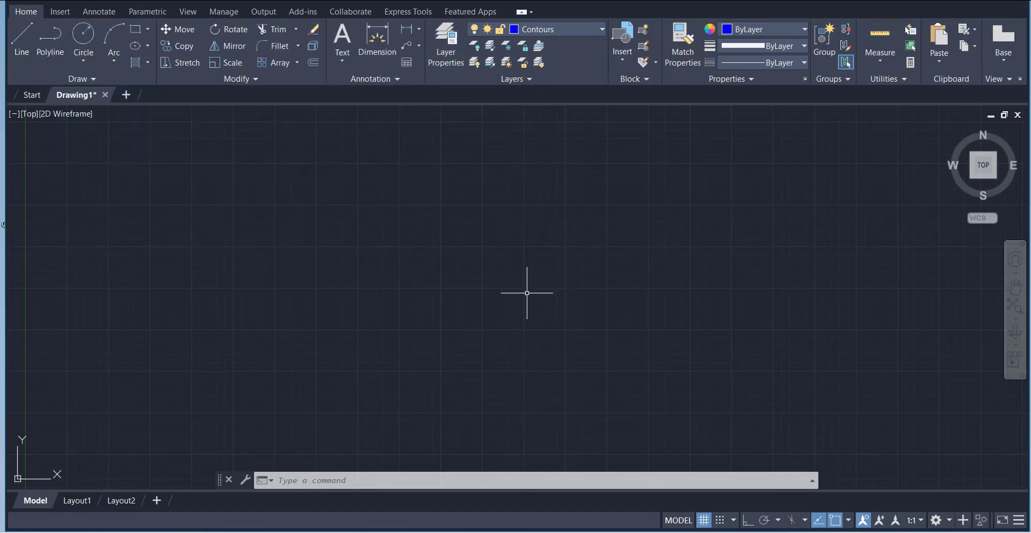
- With grid snap off and Ortho on, draw a horizontal base line 4.5 units long to the right of the start point
left_click(719, 519)
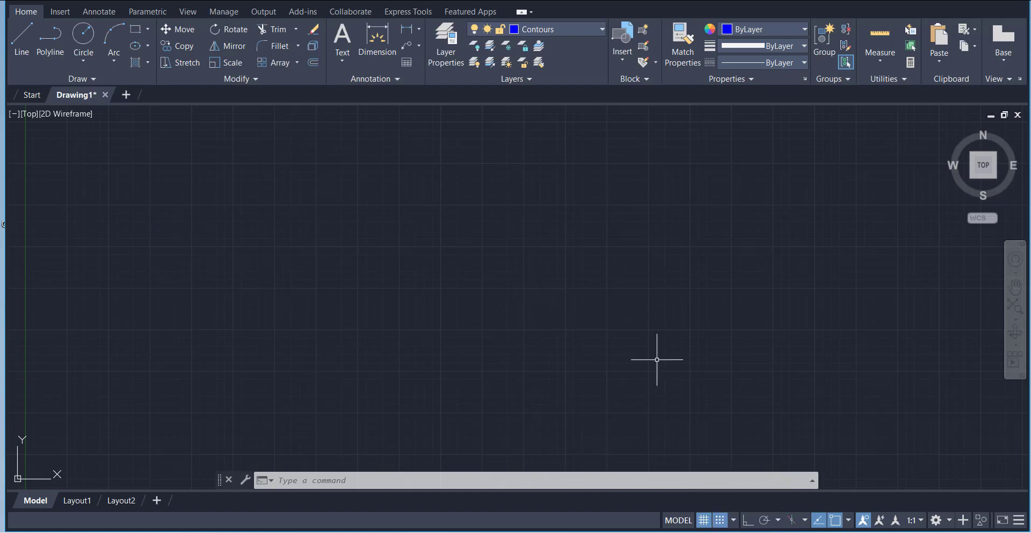
left_click(24, 47)
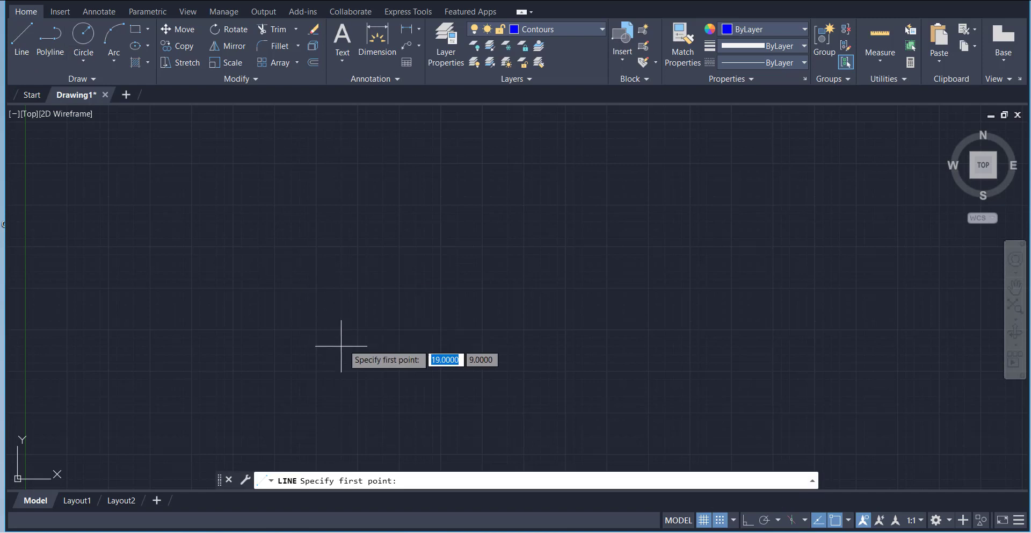
left_click(233, 370)
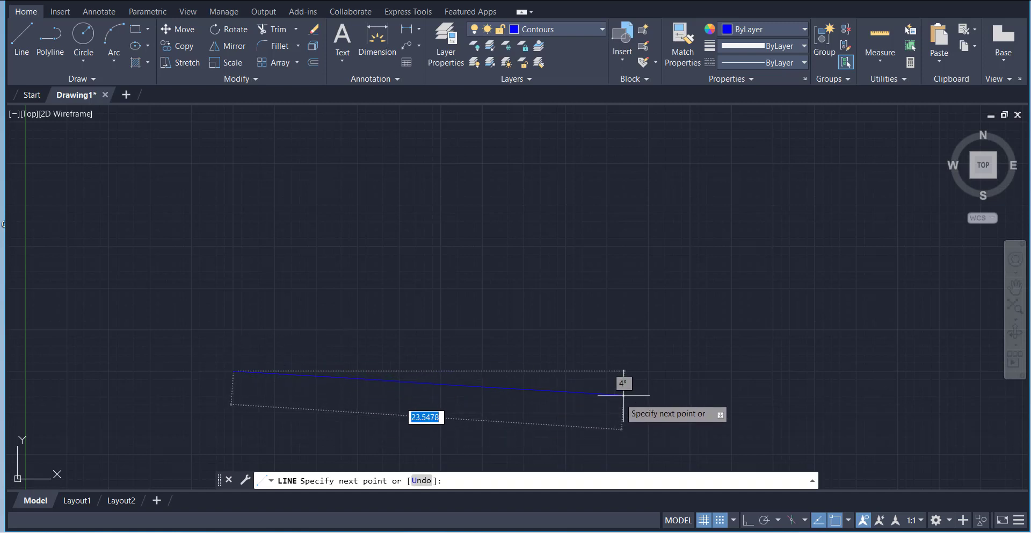
left_click(719, 520)
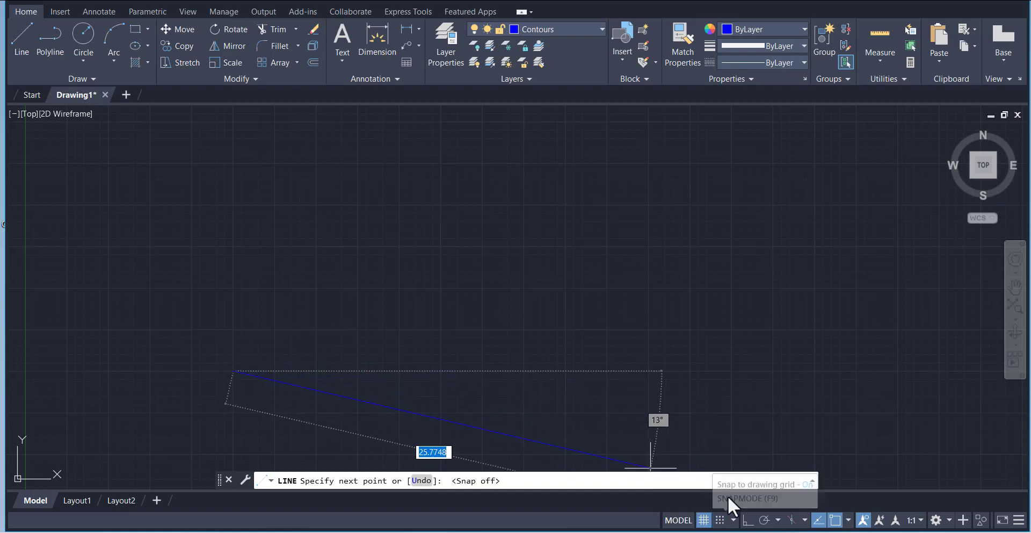
left_click(747, 520)
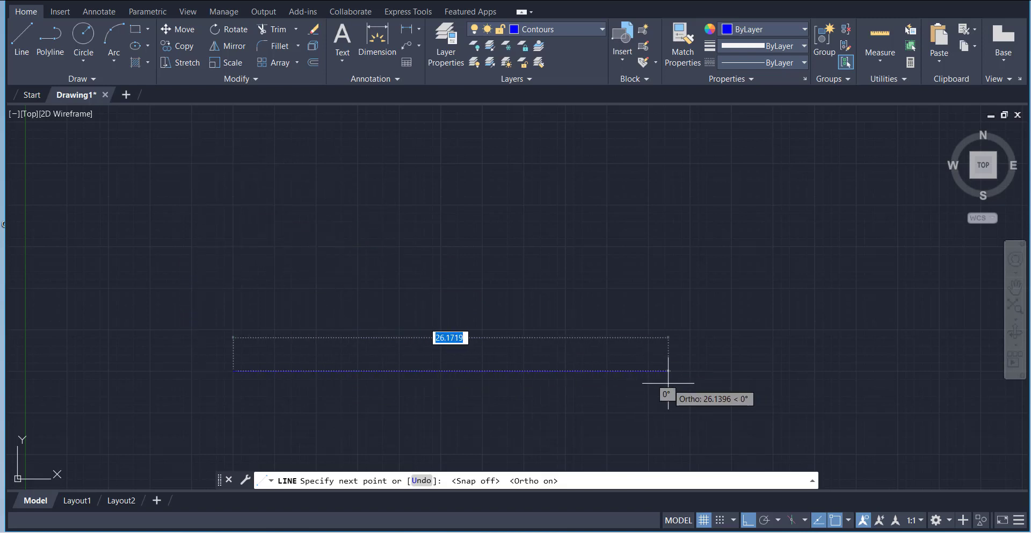
left_click(778, 519)
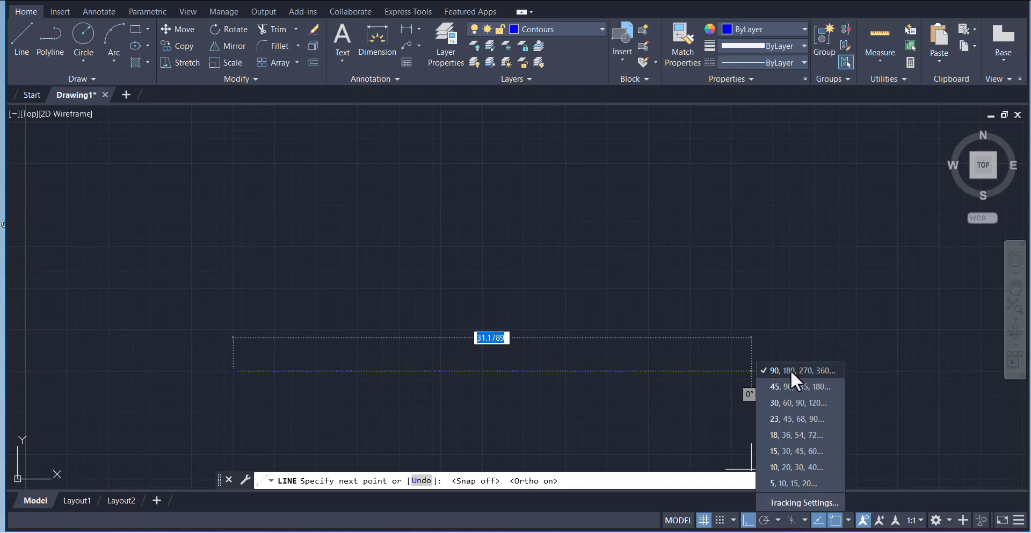
left_click(626, 382)
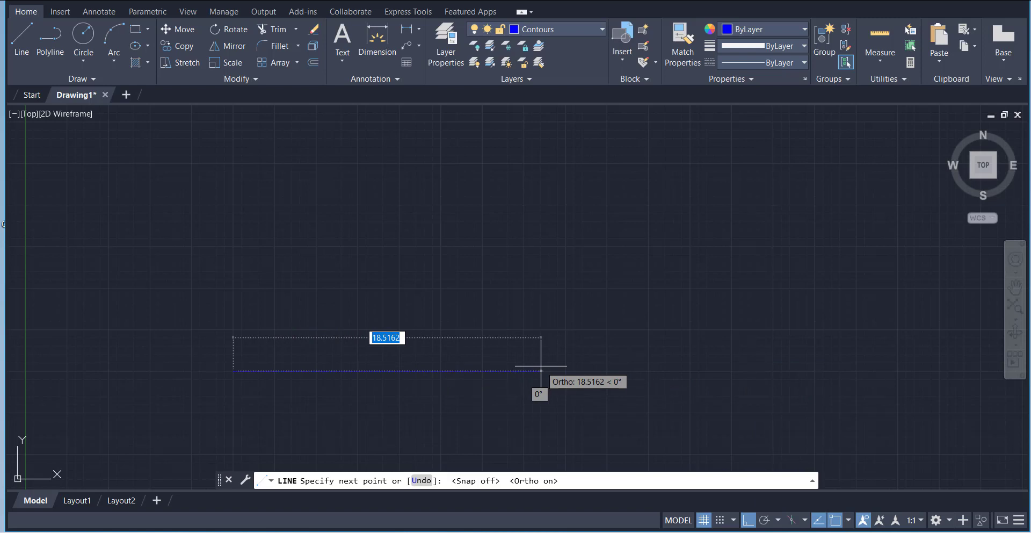
type("4.5")
key("Return")
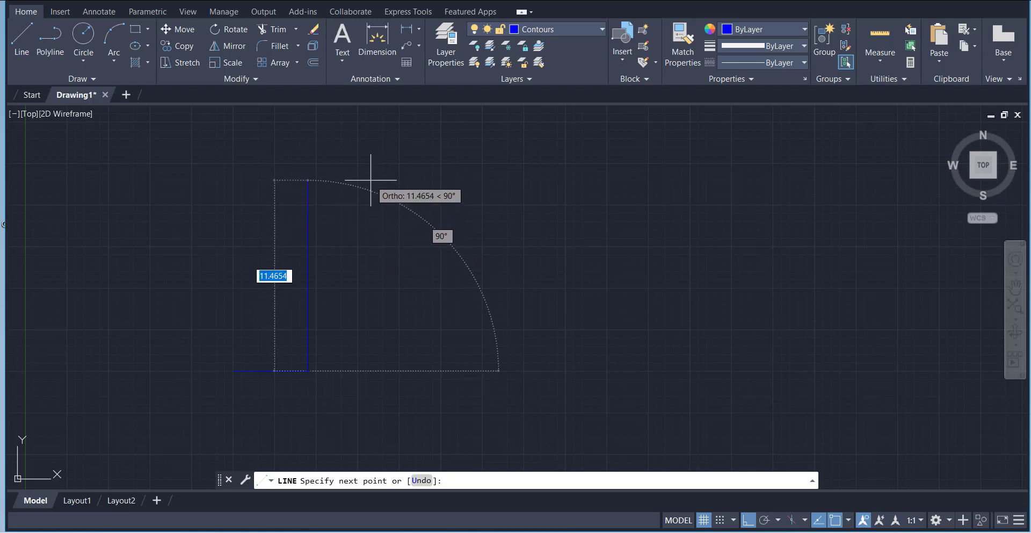
- Continue the outline with a vertical edge 1 unit up from the base line's right end
type("1")
key("Return")
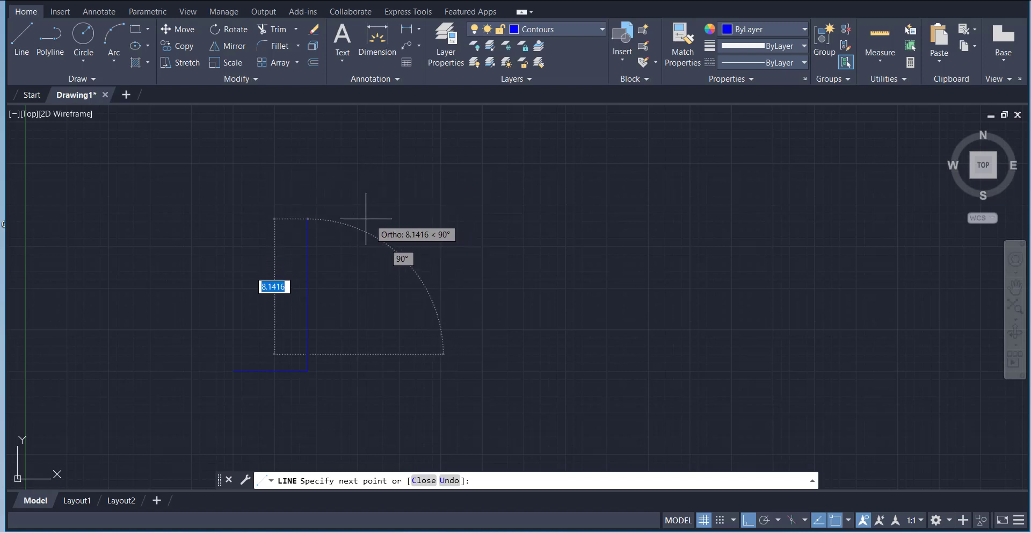
scroll(434, 263, "down", 4)
scroll(357, 277, "up", 4)
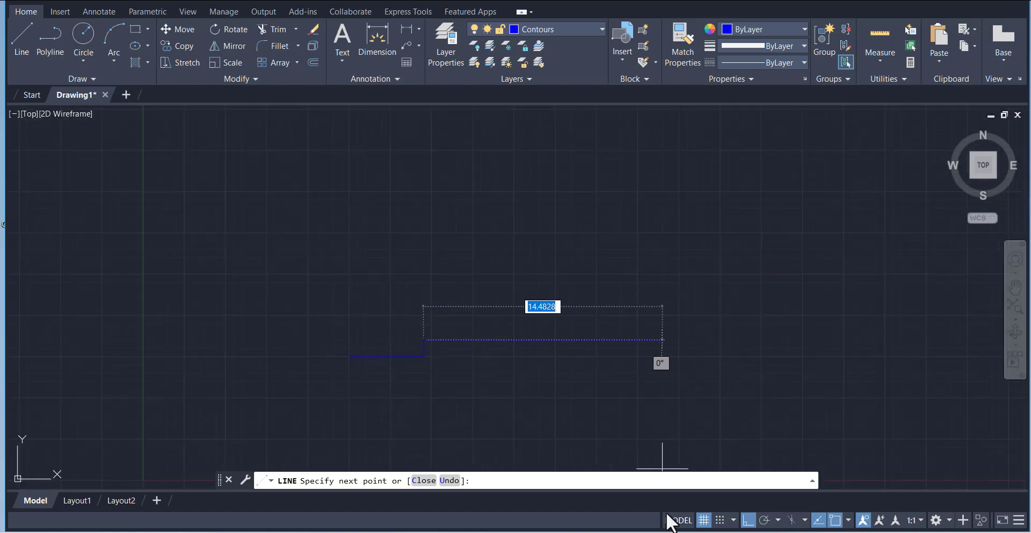
- Check the reference image and, with Ortho off, draw the 3.5-unit sloped edge up-left from the vertical edge's top, 60° from vertical
key("alt+Tab")
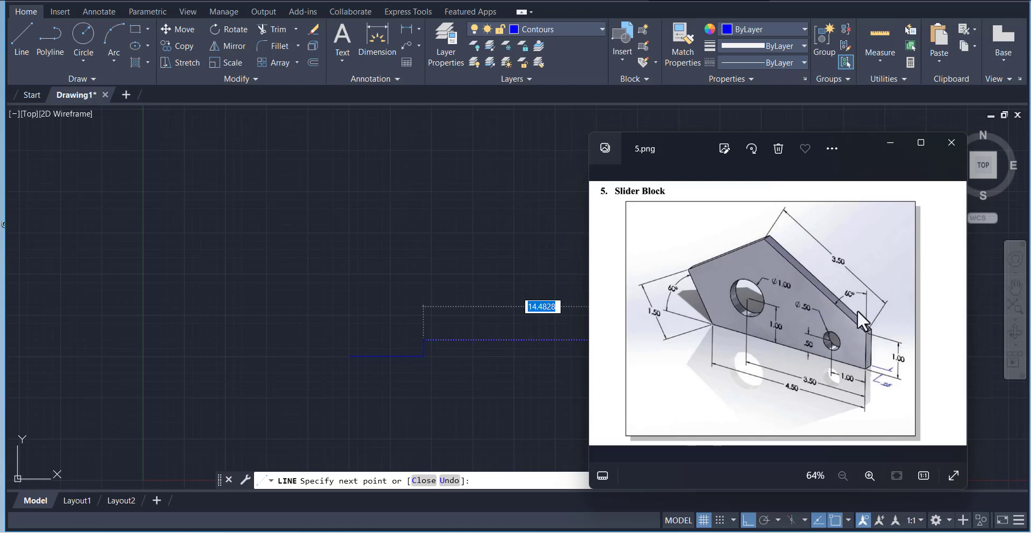
left_click(894, 149)
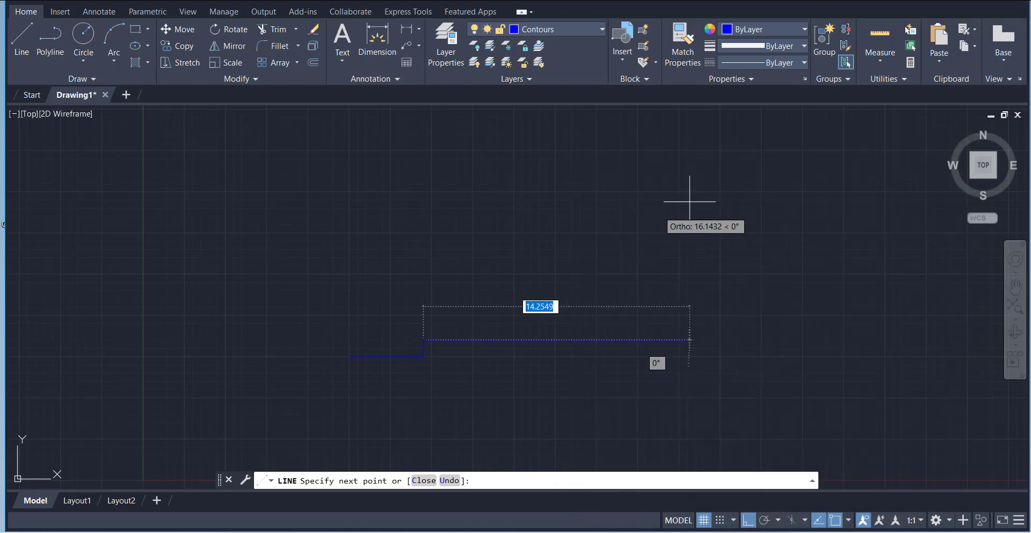
left_click(747, 520)
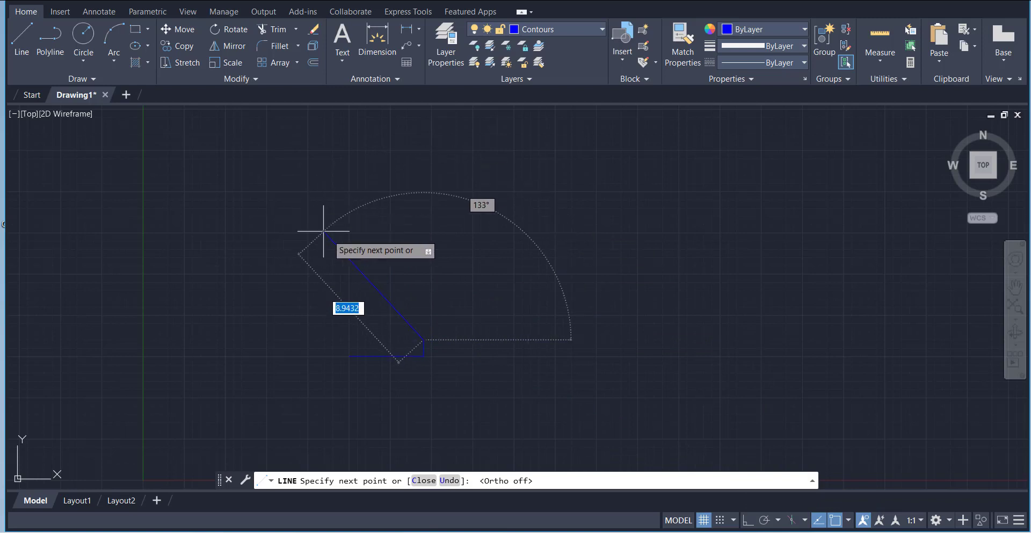
left_click(626, 521)
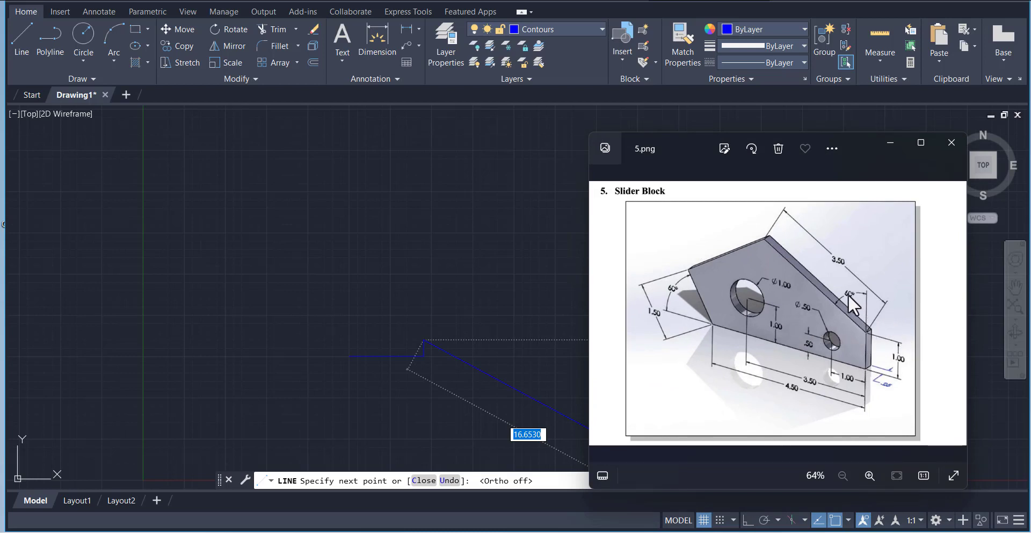
left_click(417, 246)
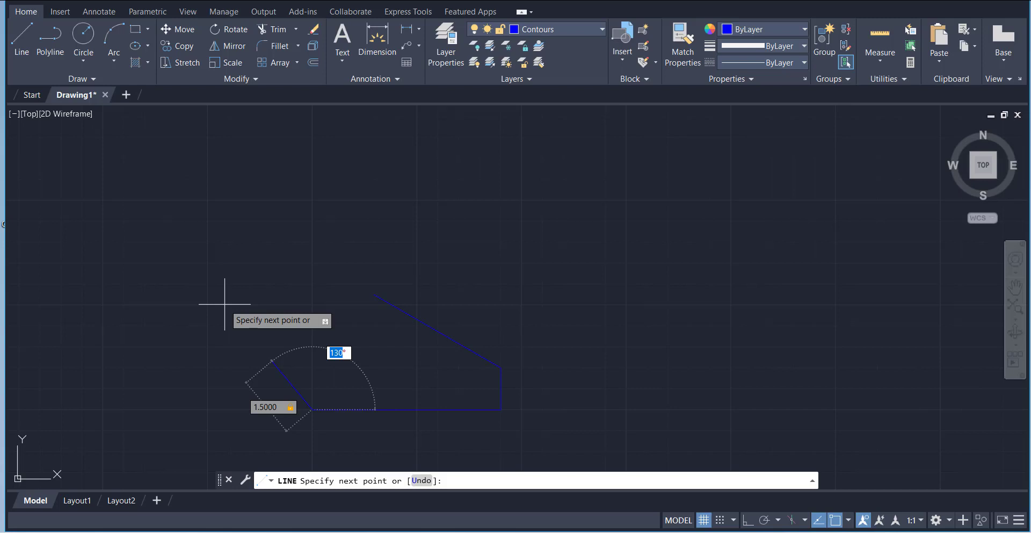
- Draw the 1.5-unit edge at 120° from the base's left end and close the outline to the sloped edge's upper end
type("120")
key("Return")
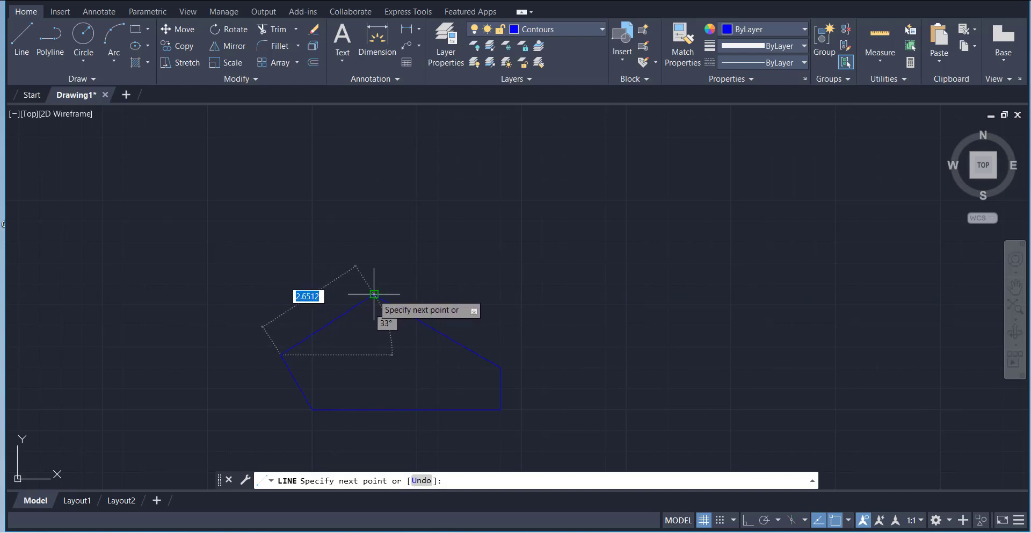
left_click(849, 520)
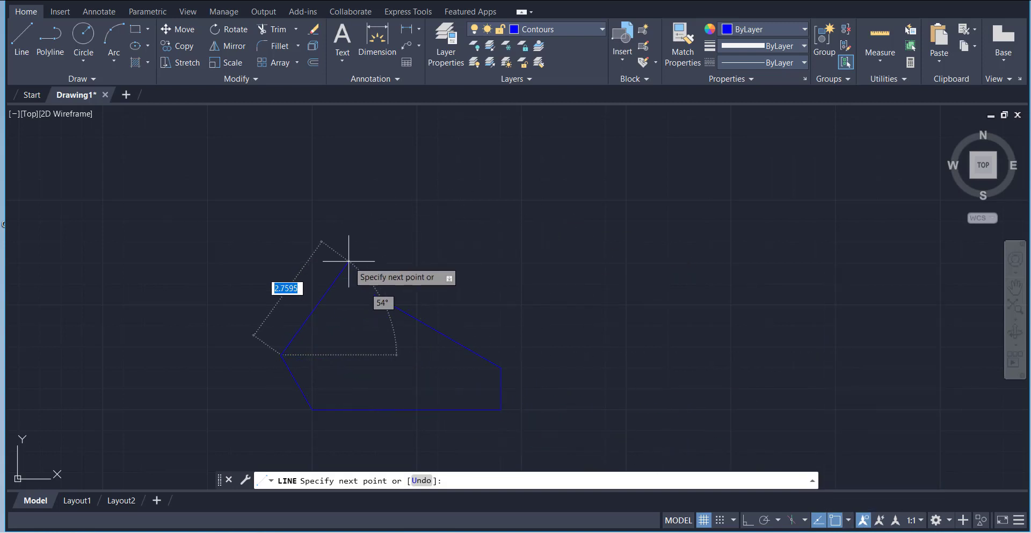
left_click(374, 294)
right_click(404, 211)
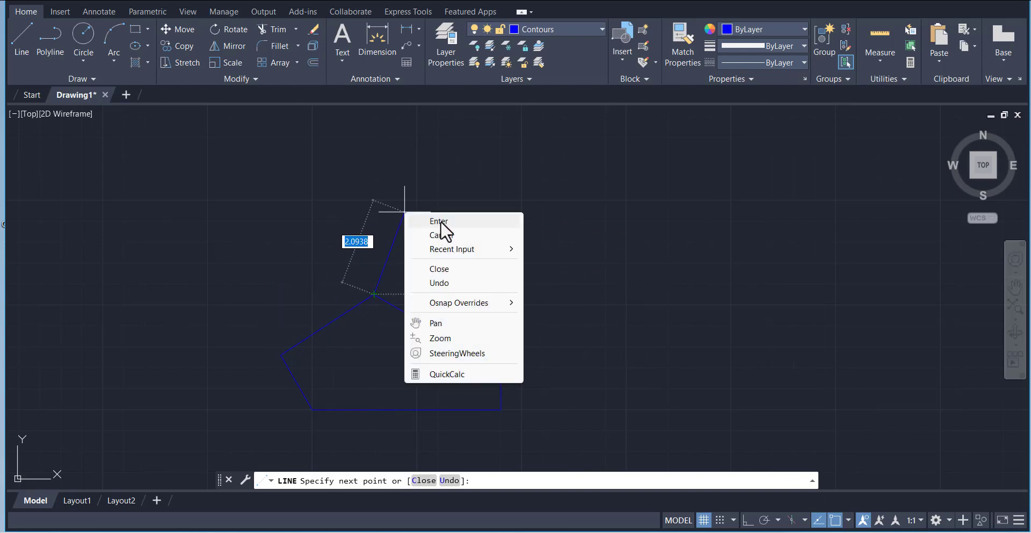
left_click(440, 222)
scroll(594, 287, "down", 2)
scroll(476, 315, "up", 2)
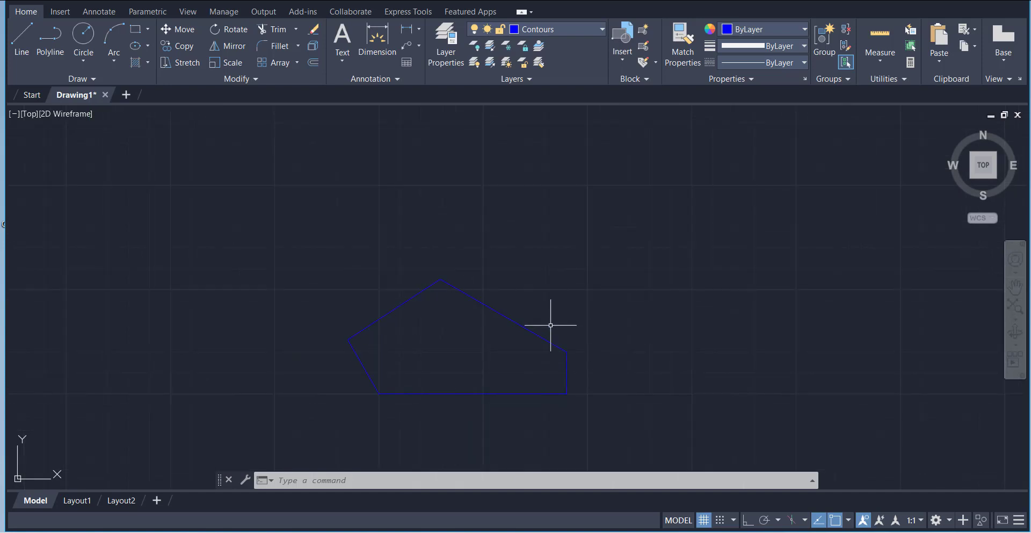
- Check the hole position in the reference image and draw a 1 by 0.5 rectangle inside the outline from its lower-right corner
key("alt+Tab")
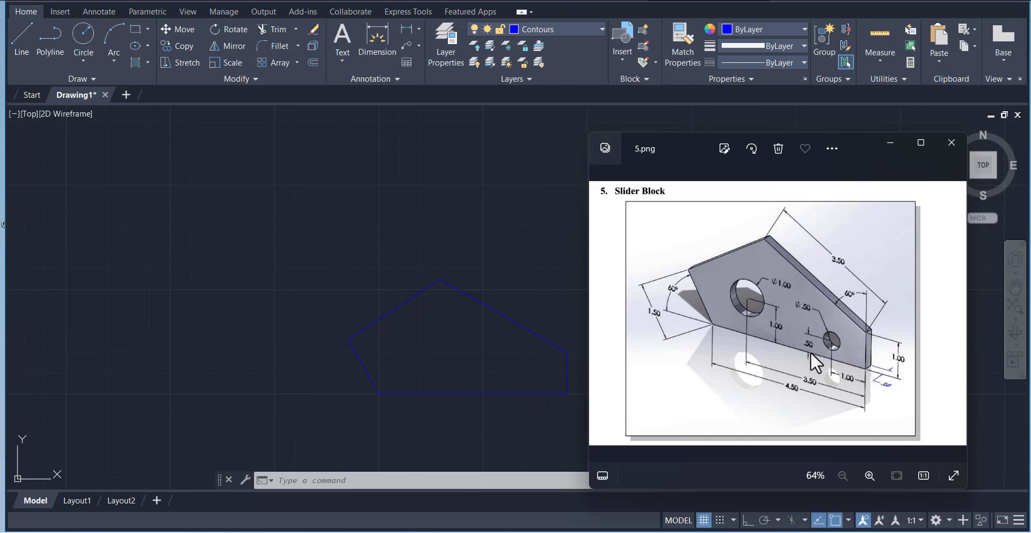
left_click(550, 268)
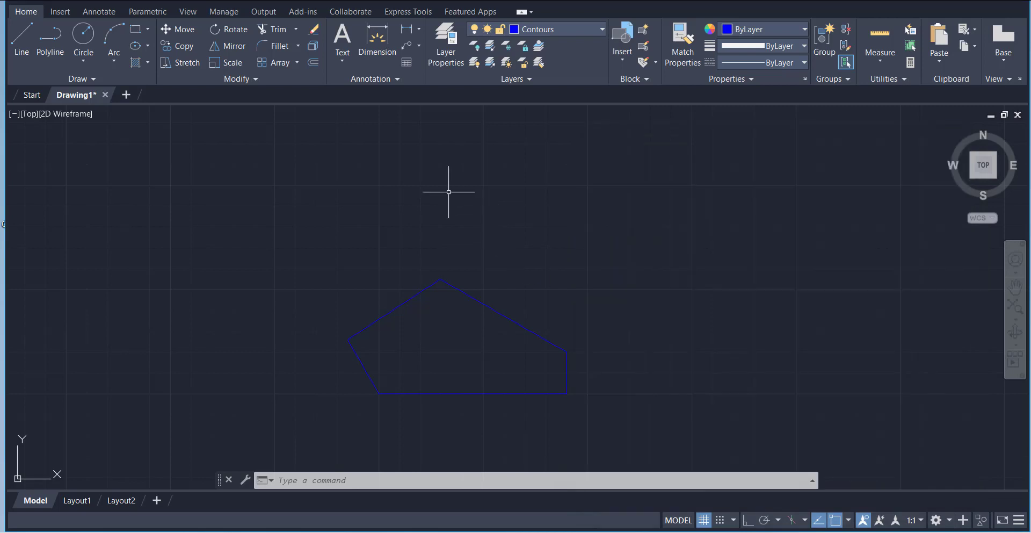
left_click(134, 29)
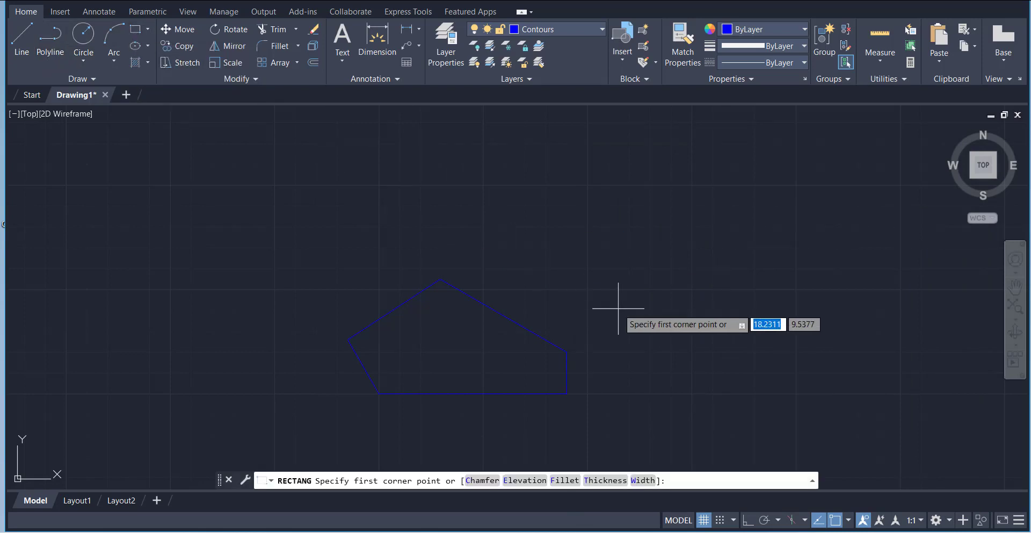
left_click(567, 393)
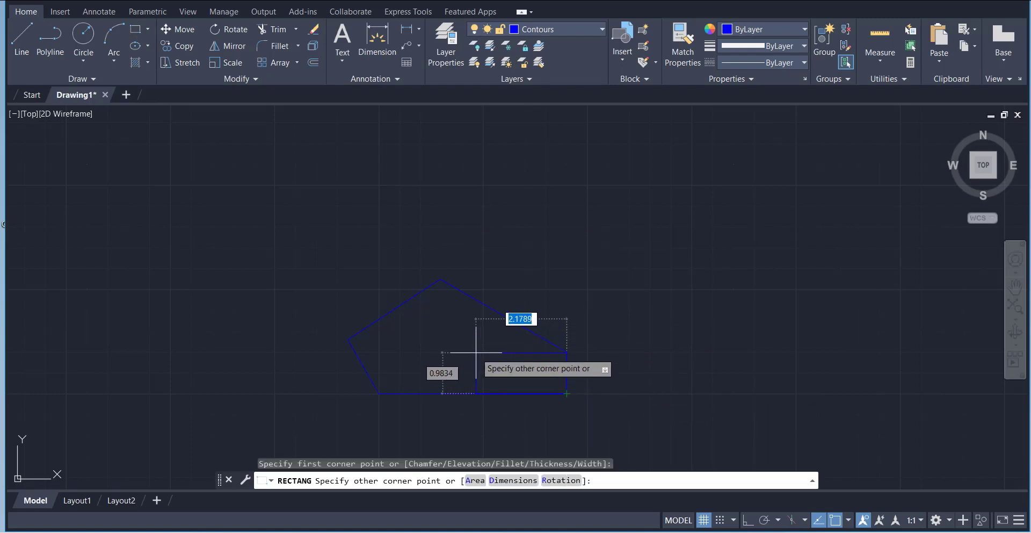
type("1")
key("Tab")
type("0")
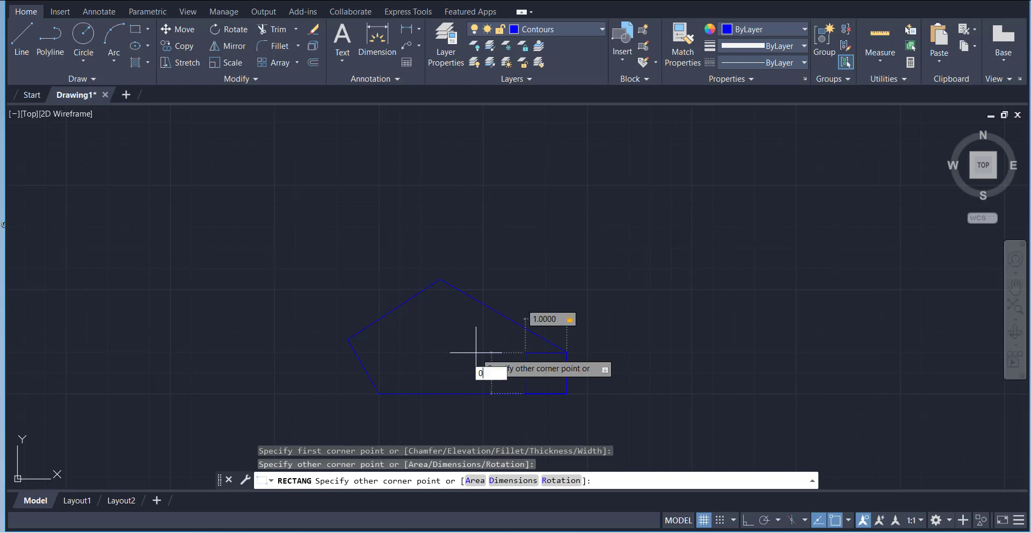
type(".5")
key("Return")
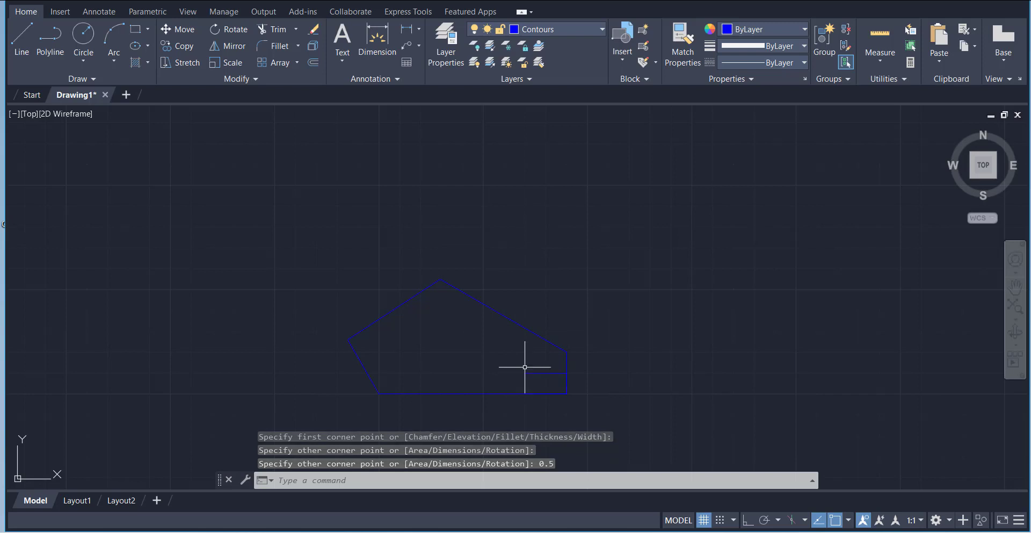
scroll(525, 370, "down", 2)
scroll(525, 370, "up", 3)
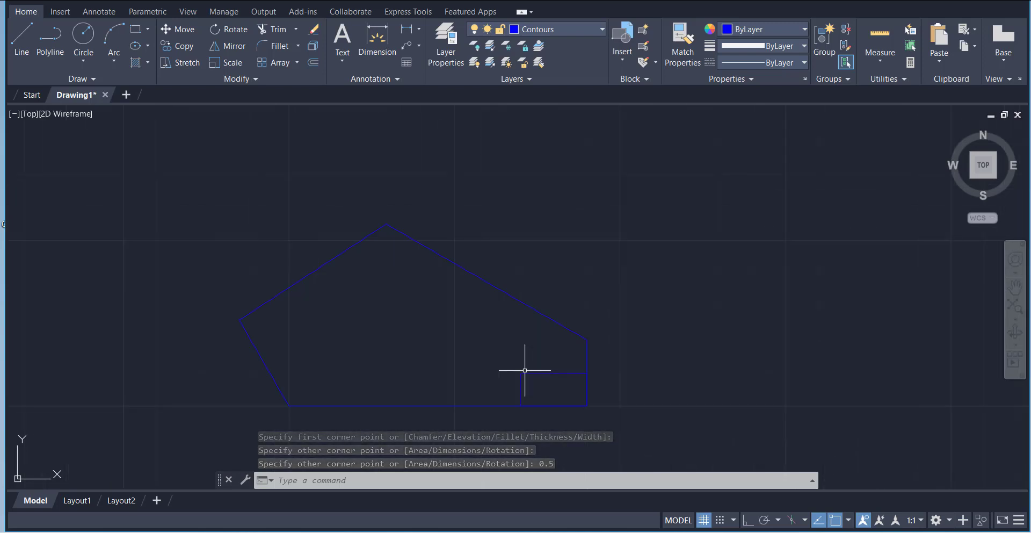
- Draw a 0.5-diameter circle centred on the small helper rectangle's upper-left corner, and erase that rectangle
left_click(92, 55)
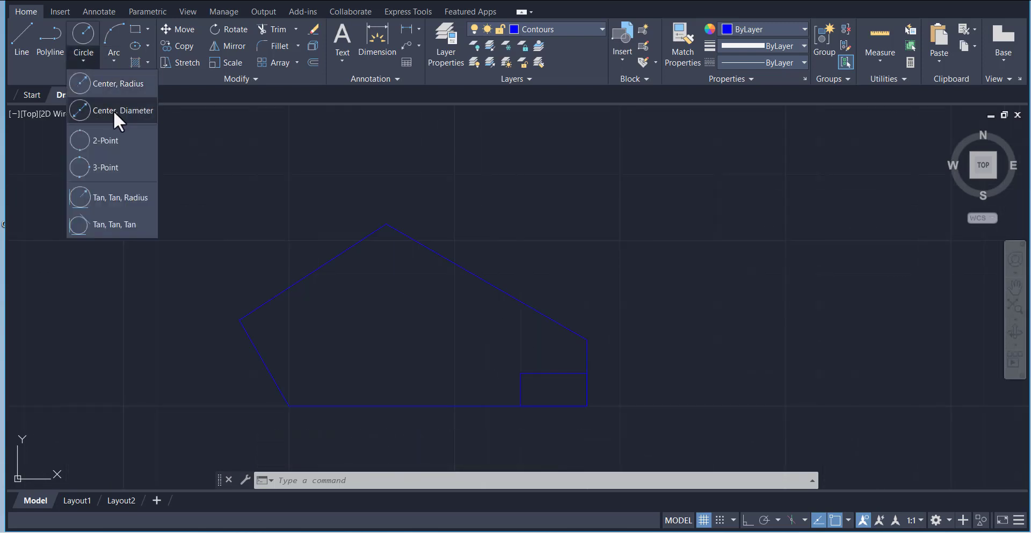
left_click(114, 110)
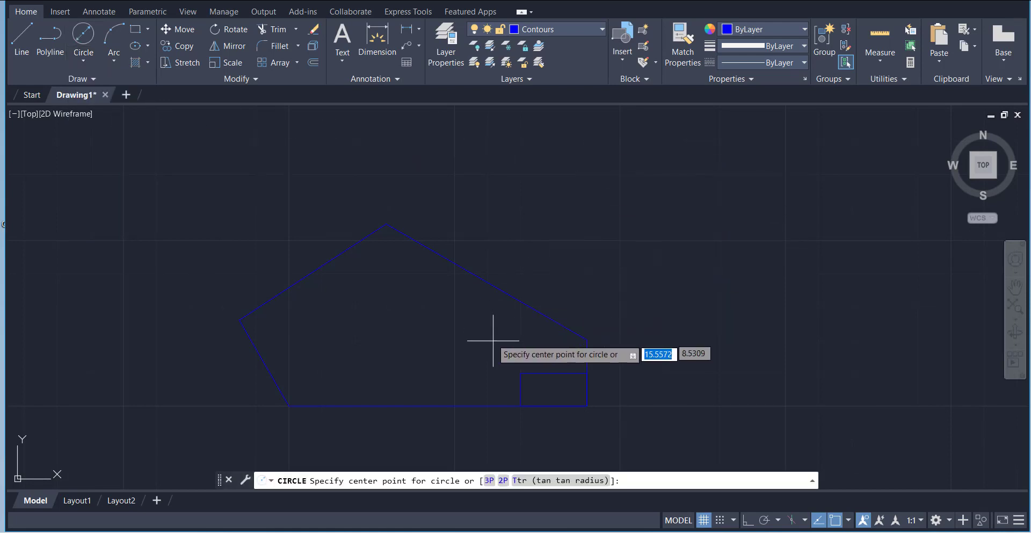
left_click(520, 372)
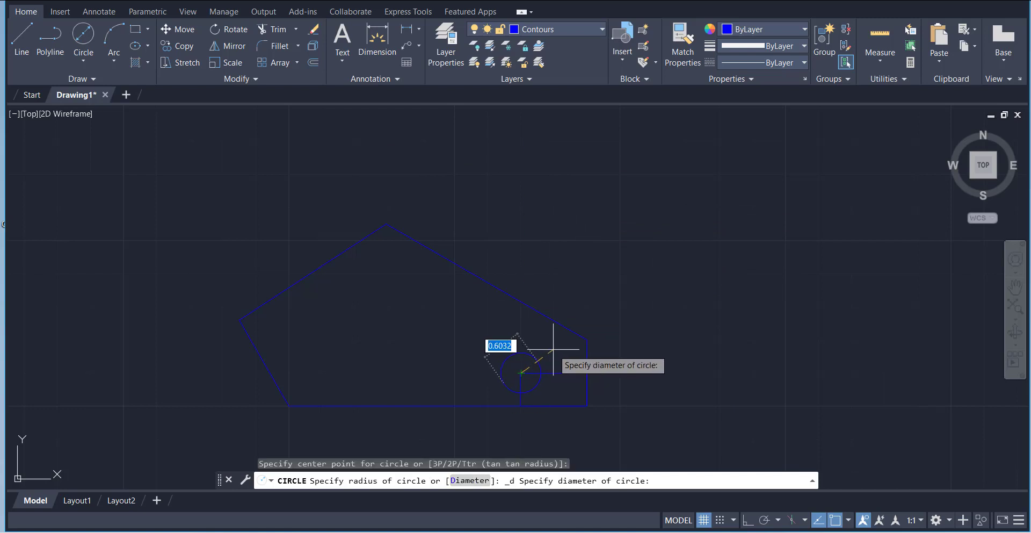
type("0.5")
key("Return")
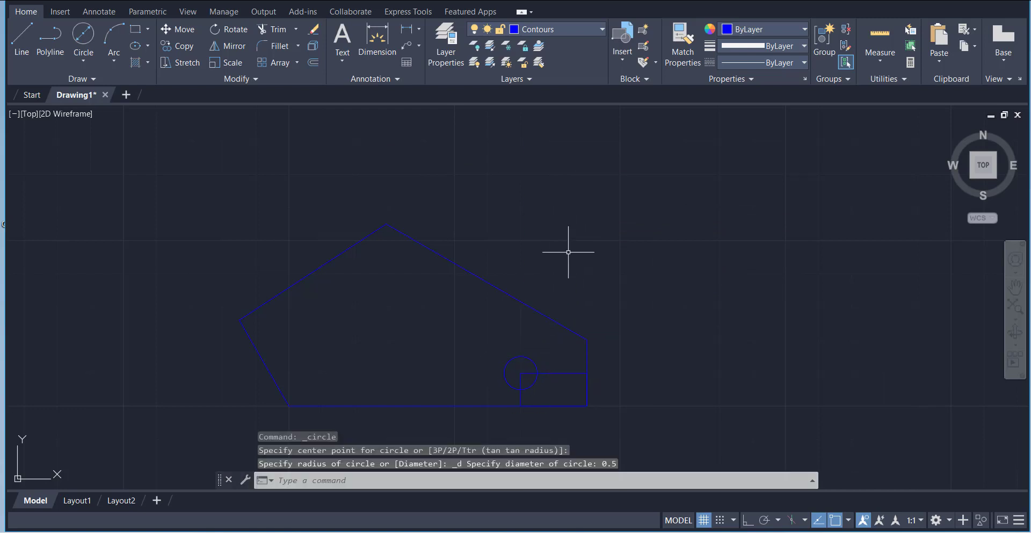
left_click(561, 377)
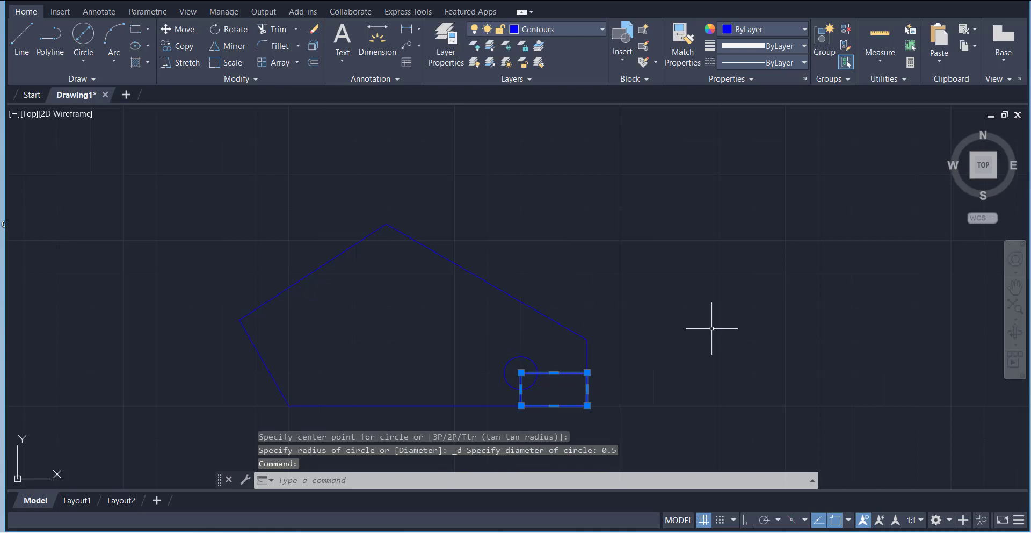
key("Delete")
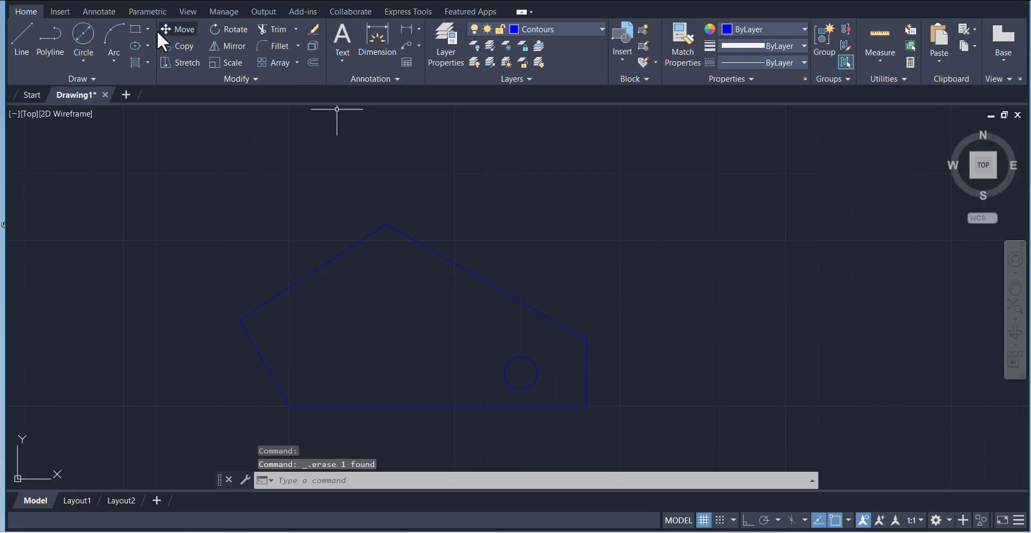
- Check the large hole's position in the reference image and draw a 3.5 by 1 rectangle inside the outline from its lower-right corner
left_click(134, 30)
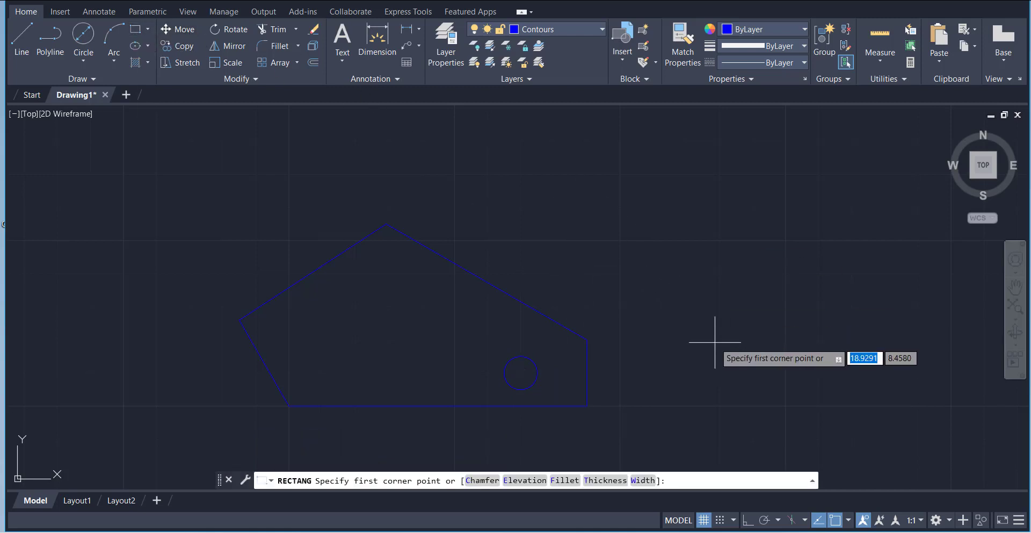
left_click(619, 527)
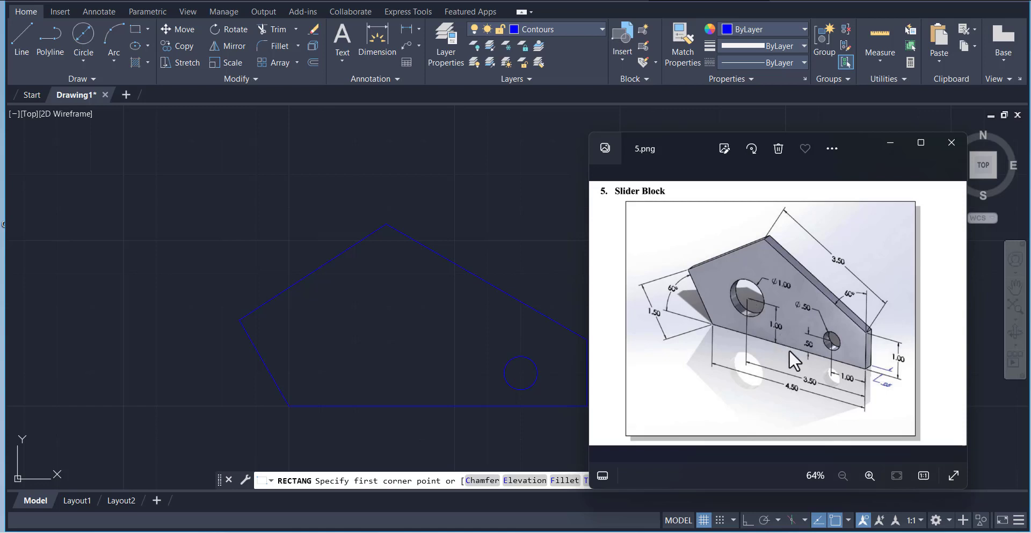
key("alt+Tab")
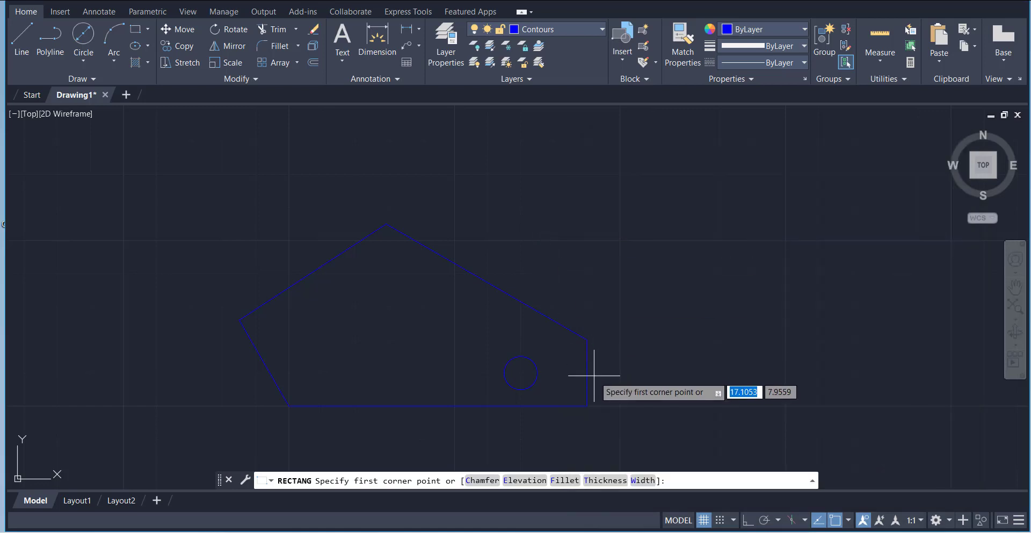
left_click(587, 406)
type("3.")
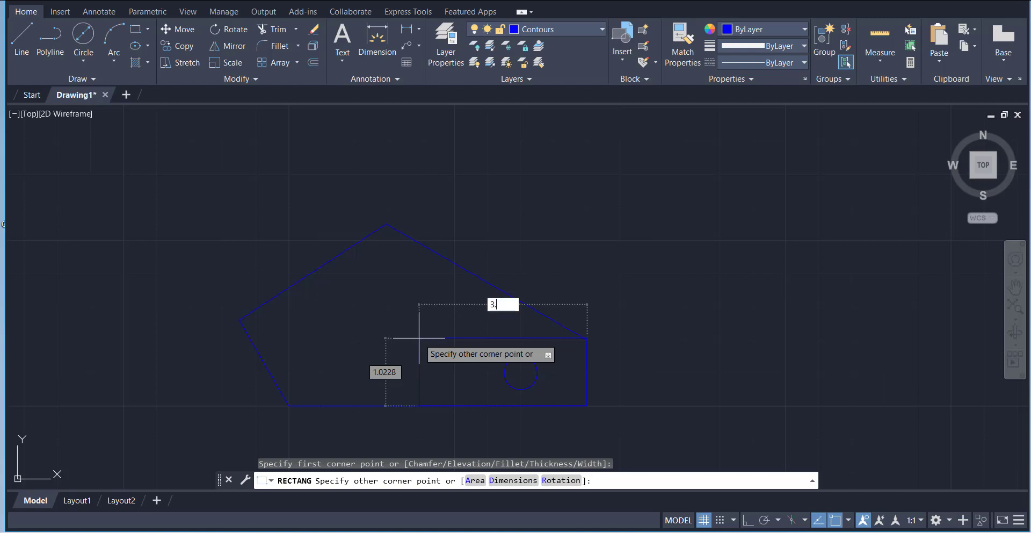
type("5")
key("Tab")
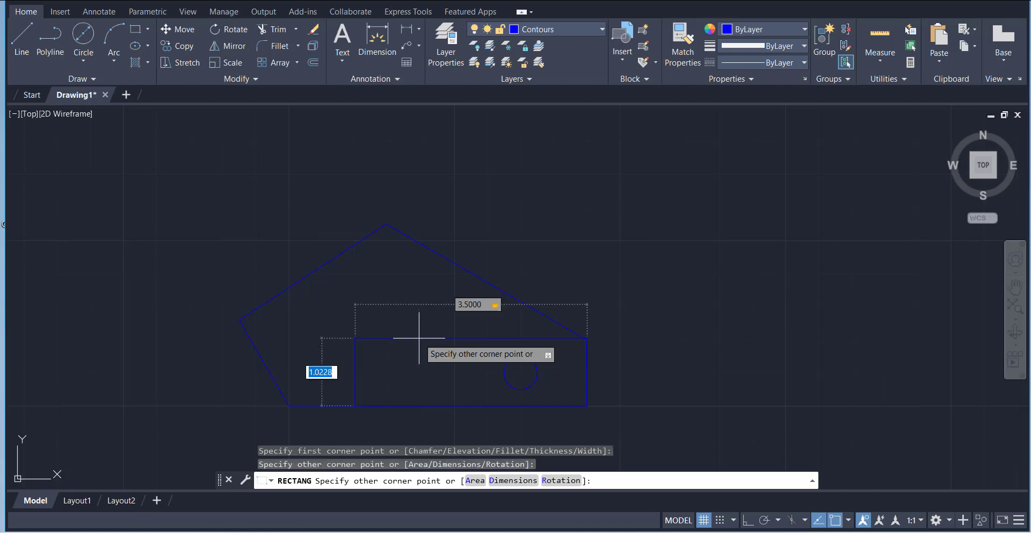
type("1")
key("Return")
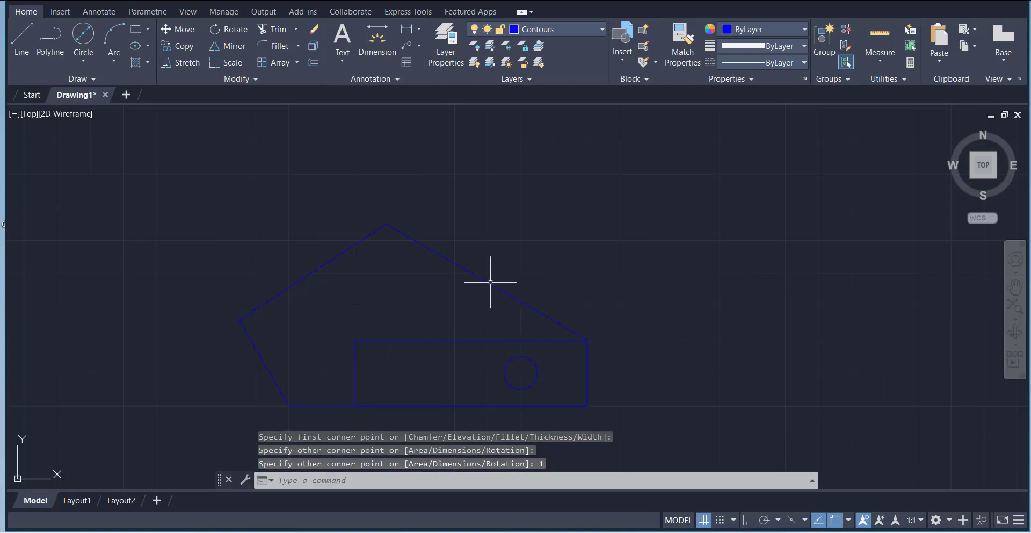
- Draw a 1-diameter circle centred on the 3.5 by 1 rectangle's upper-left corner, and erase that rectangle
left_click(82, 41)
left_click(360, 329)
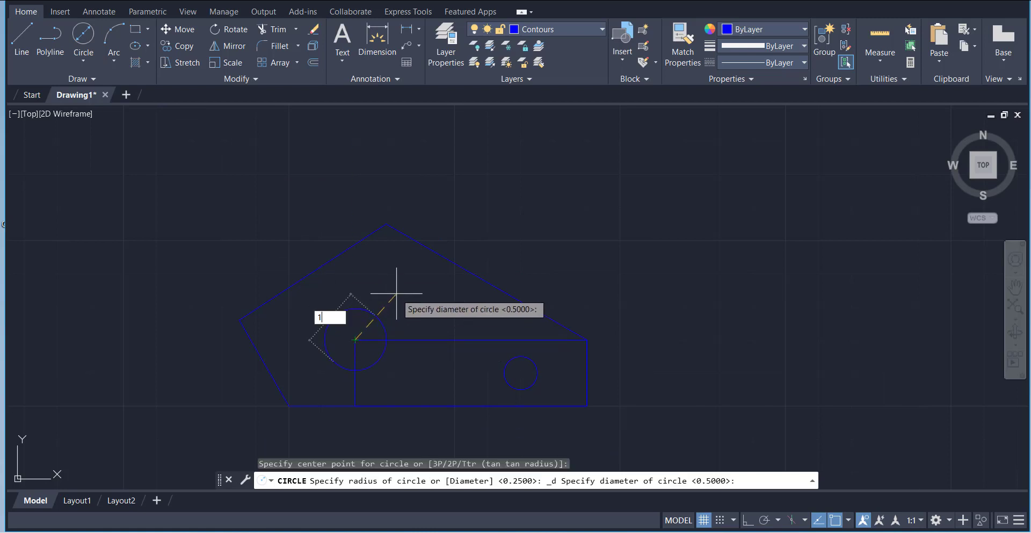
key("Return")
left_click(435, 339)
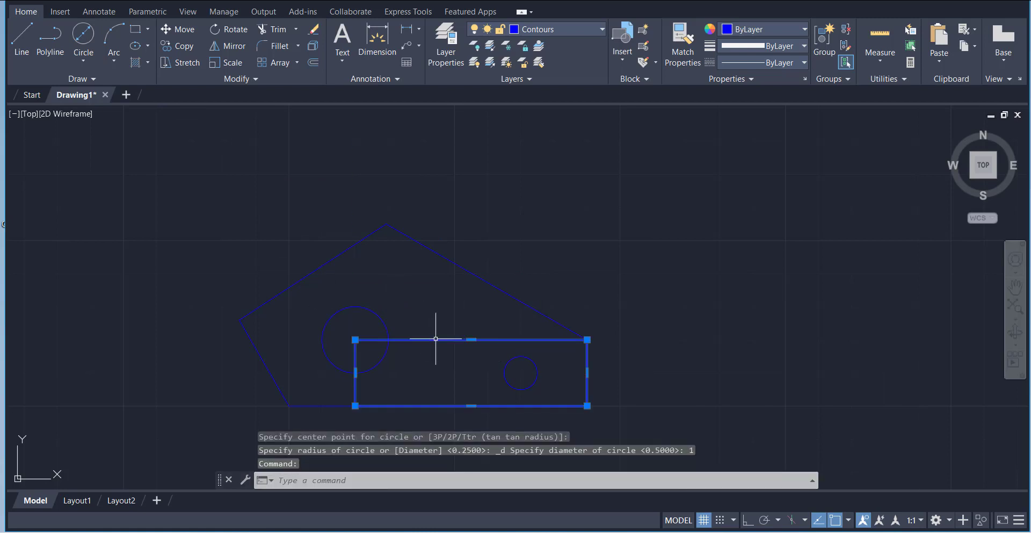
right_click(435, 339)
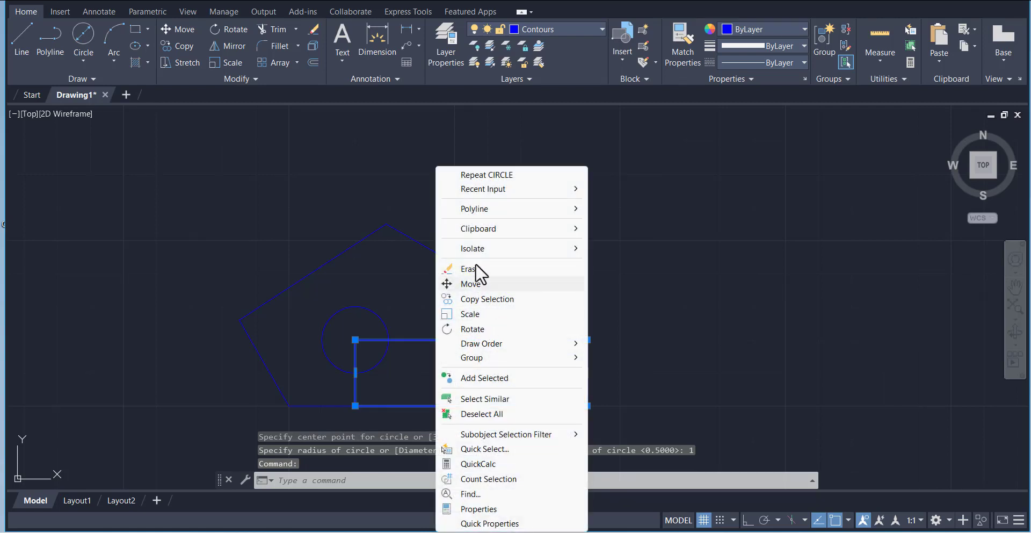
left_click(468, 268)
scroll(537, 265, "down", 2)
left_click(548, 250)
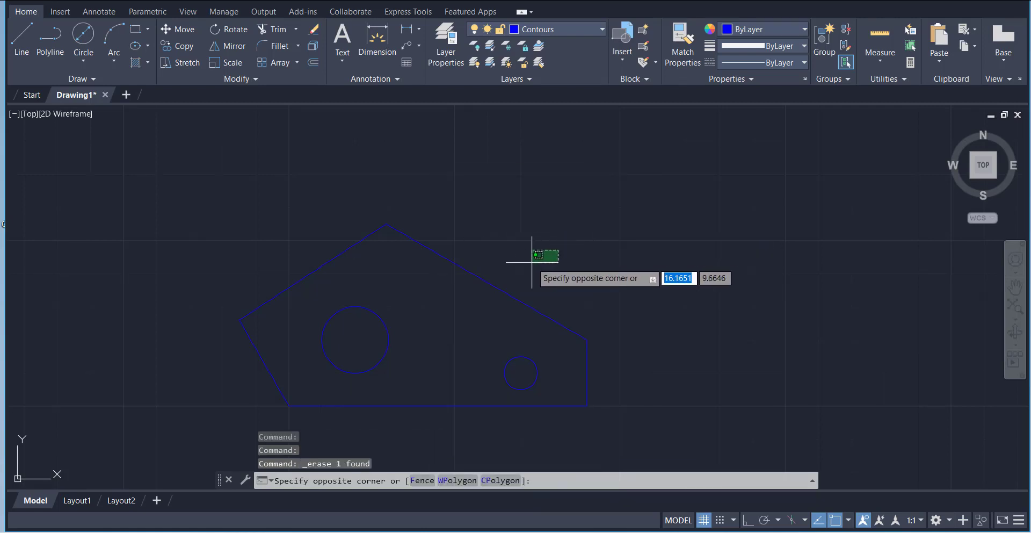
left_click(501, 258)
- On the Construsion layer with Ortho on, draw a vertical projection line upward from the outline's leftmost corner, ending well above the profile
scroll(501, 258, "down", 2)
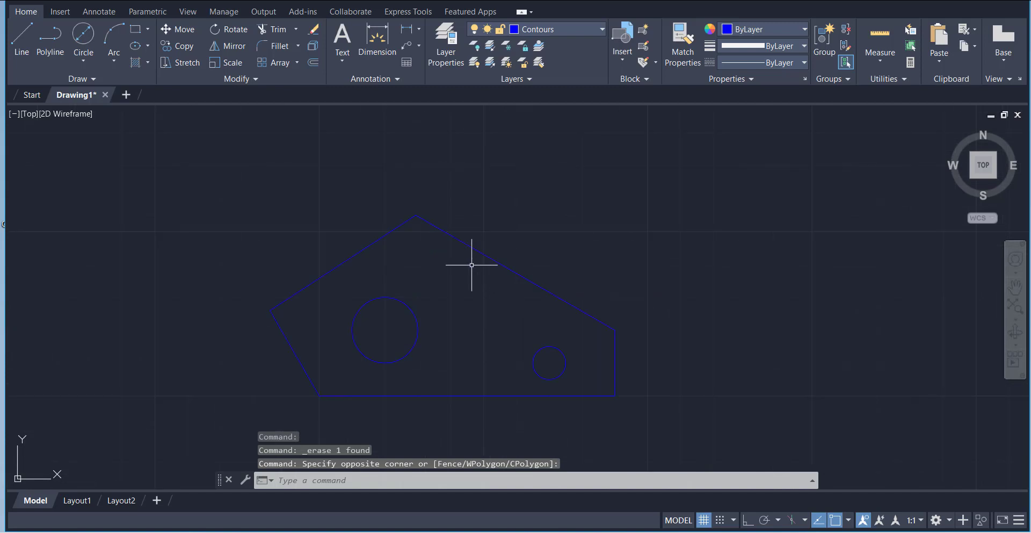
scroll(471, 265, "down", 4)
scroll(419, 255, "down", 5)
scroll(384, 220, "up", 3)
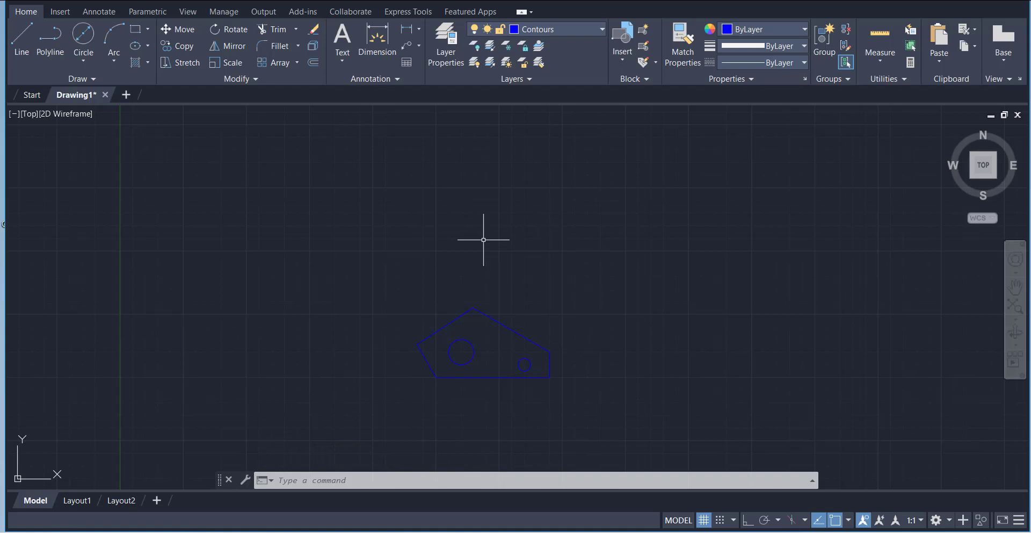
left_click(557, 29)
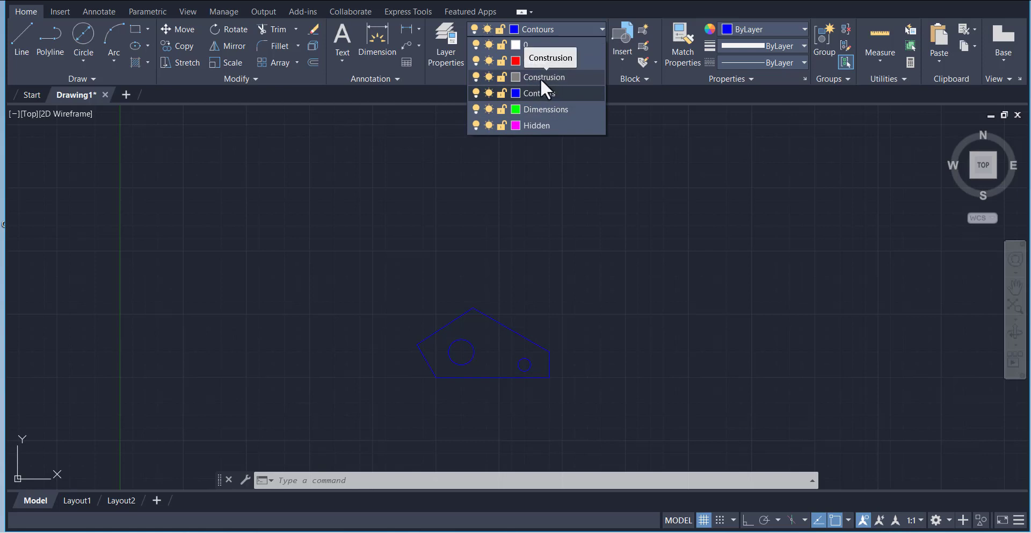
left_click(541, 77)
left_click(11, 51)
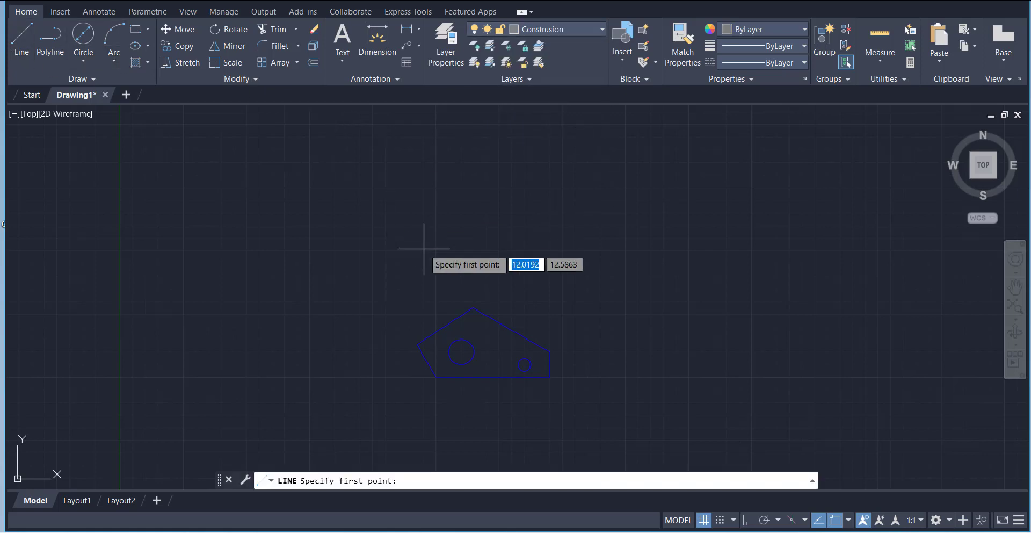
left_click(417, 344)
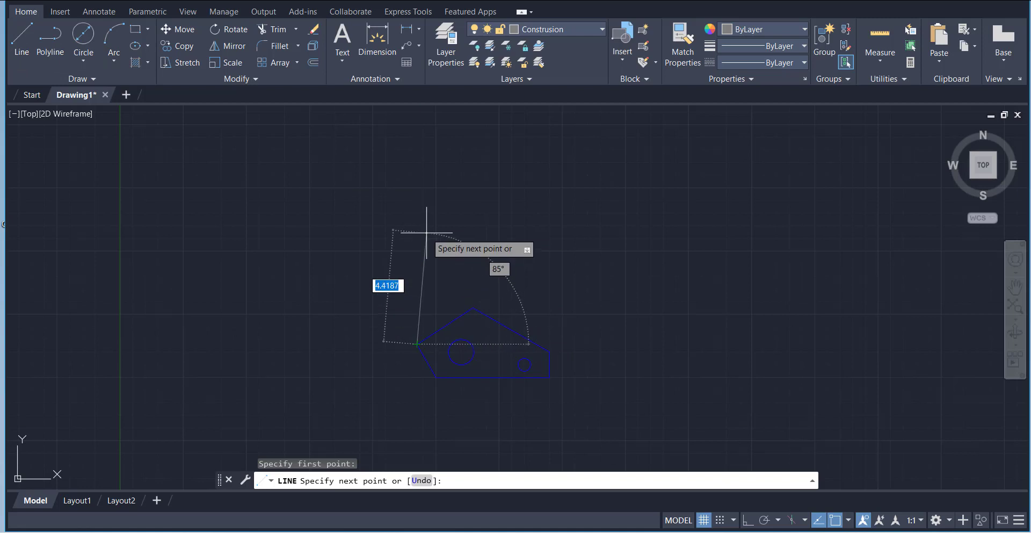
left_click(747, 520)
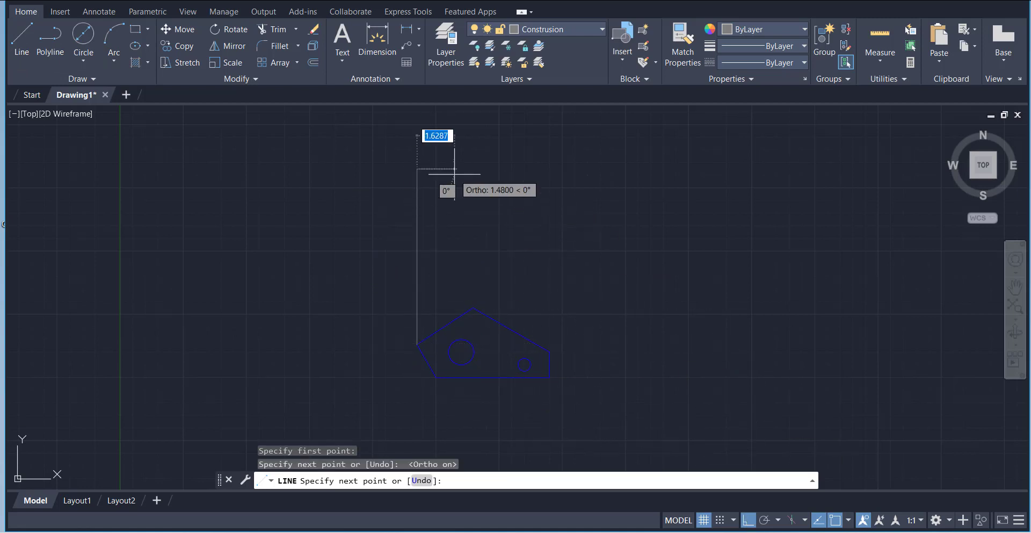
right_click(489, 197)
left_click(521, 207)
- Draw a second vertical projection line upward from the top of the outline's right vertical edge
left_click(20, 43)
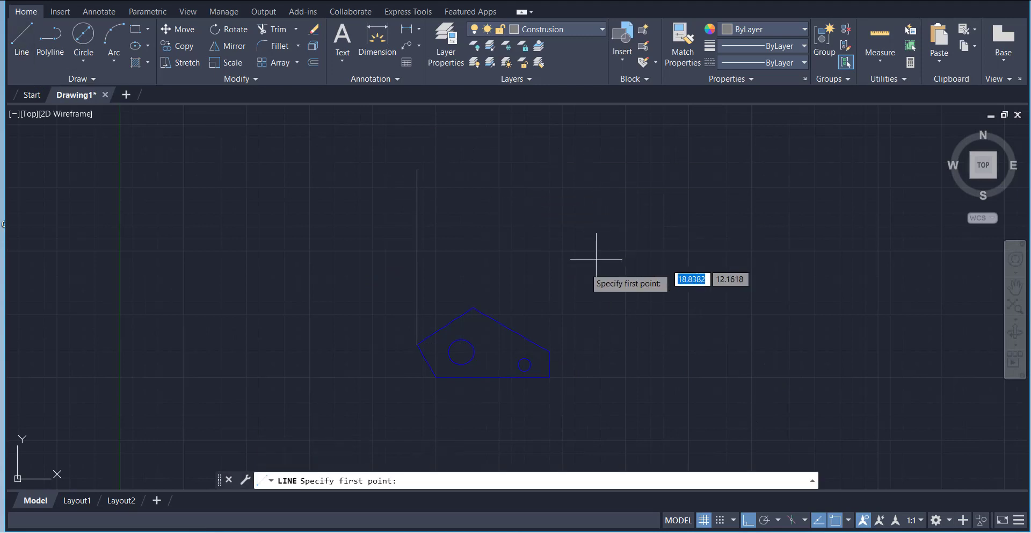
left_click(548, 351)
left_click(549, 158)
right_click(598, 206)
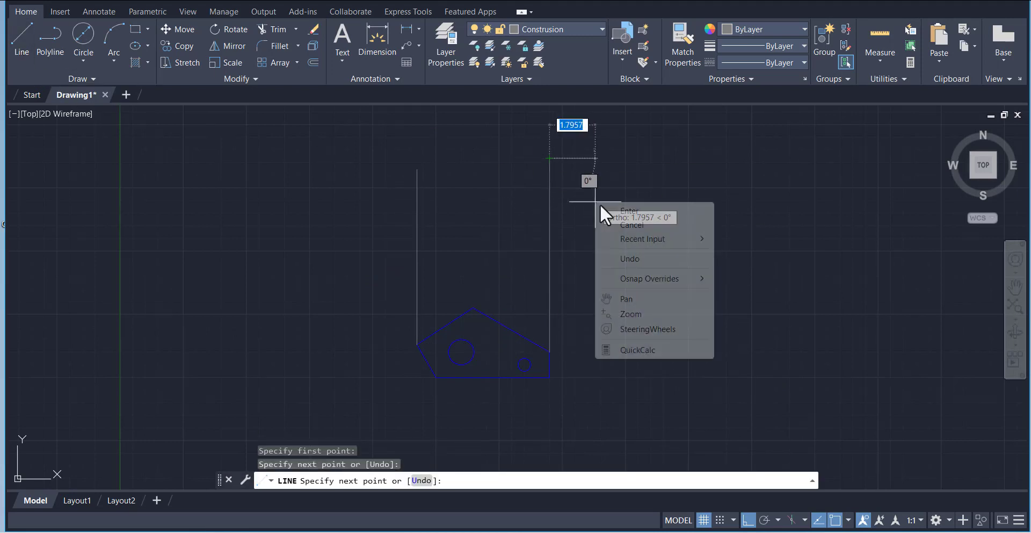
left_click(619, 210)
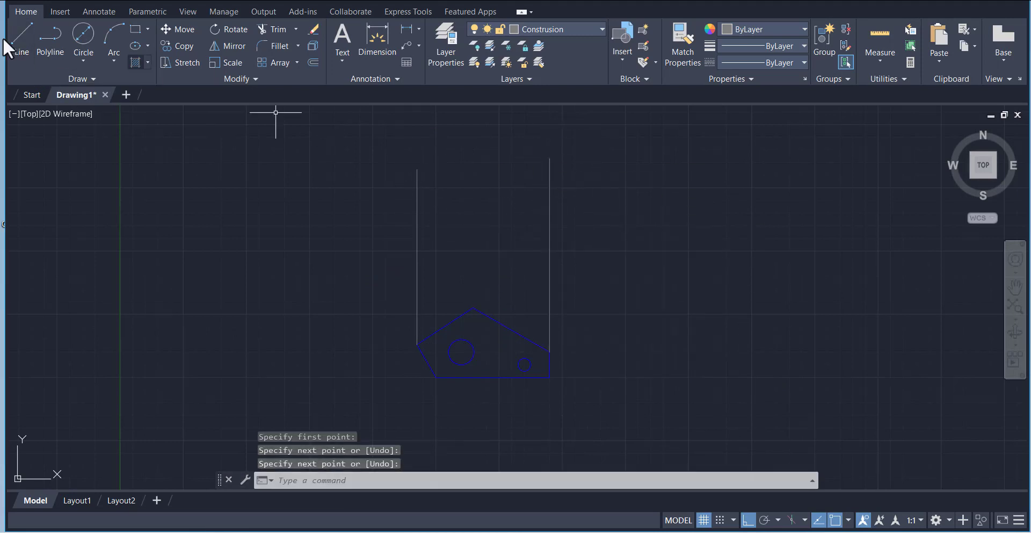
- On the Contours layer, draw a horizontal line above the profile that crosses both vertical projection lines
left_click(16, 40)
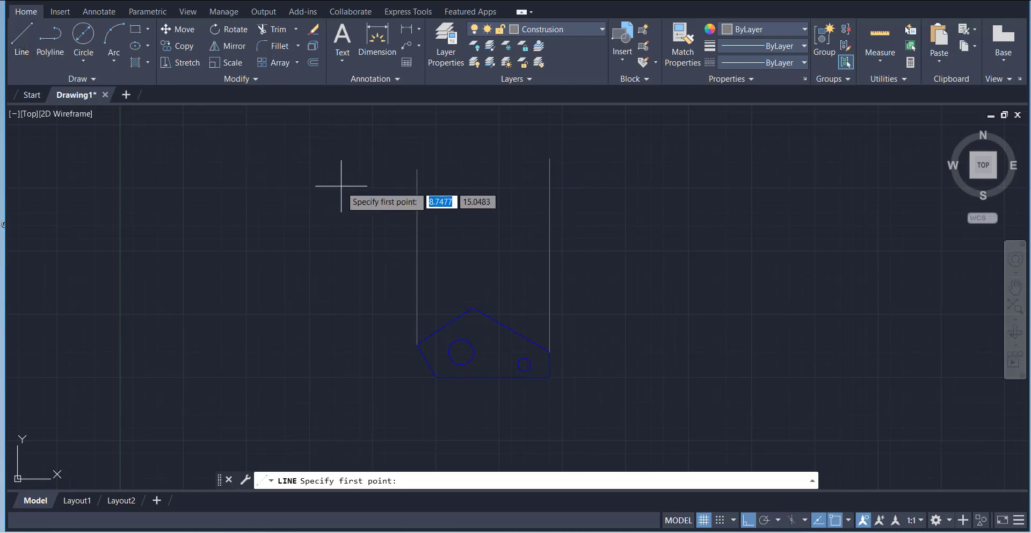
left_click(565, 32)
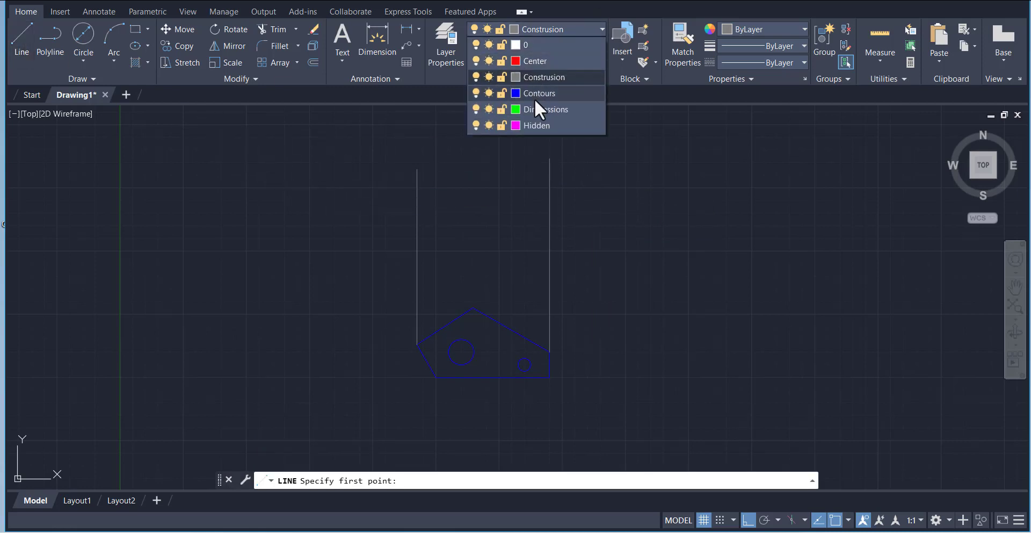
left_click(535, 96)
left_click(389, 243)
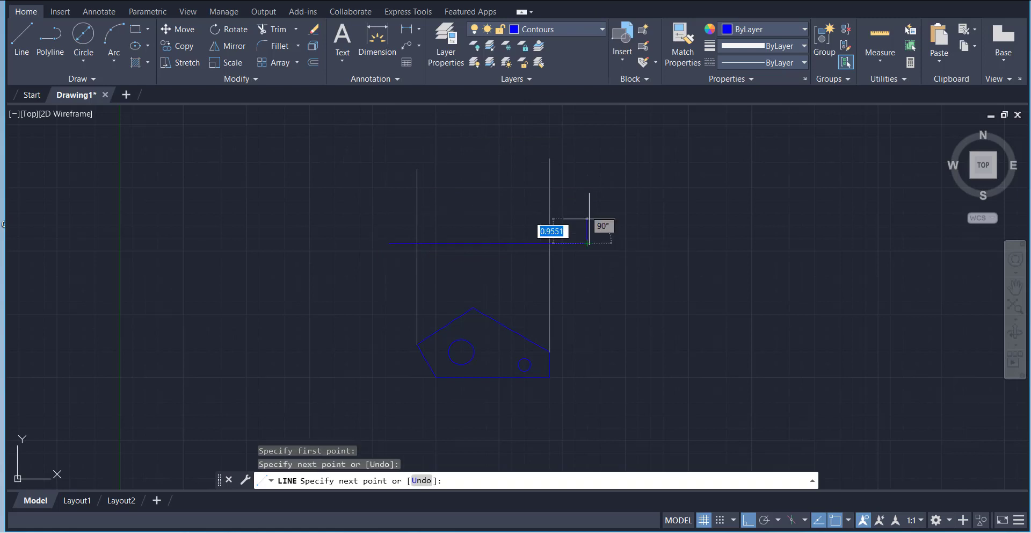
left_click(589, 218)
right_click(591, 191)
left_click(604, 196)
- Trim both ends of the horizontal line that extend beyond the vertical projection lines
left_click(267, 28)
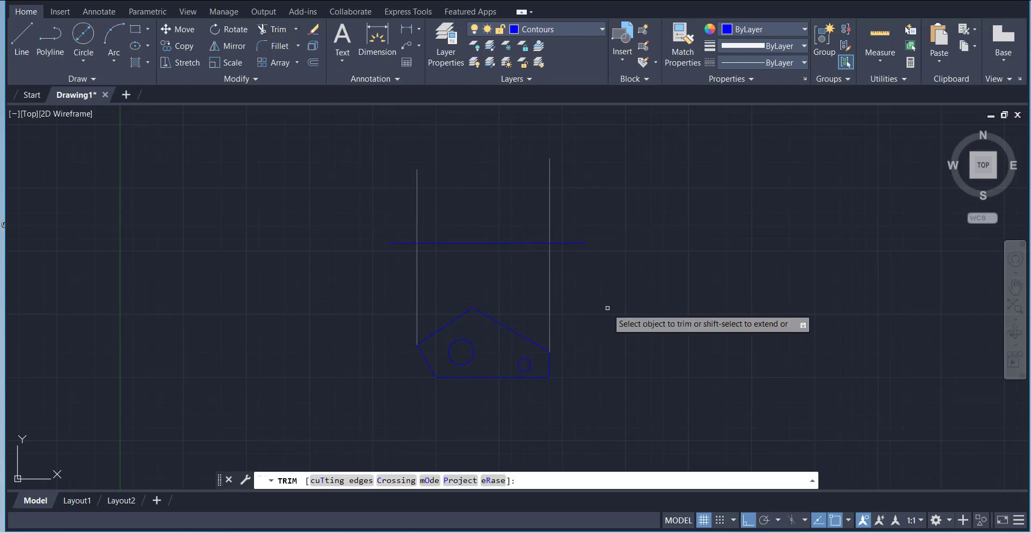
left_click_drag(559, 240, 560, 250)
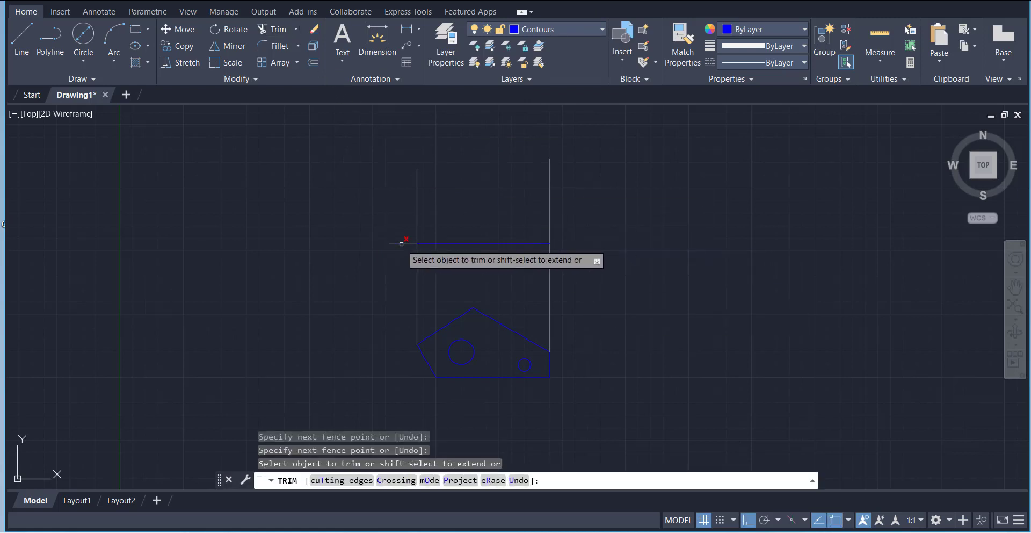
left_click(401, 243)
right_click(347, 224)
left_click(357, 227)
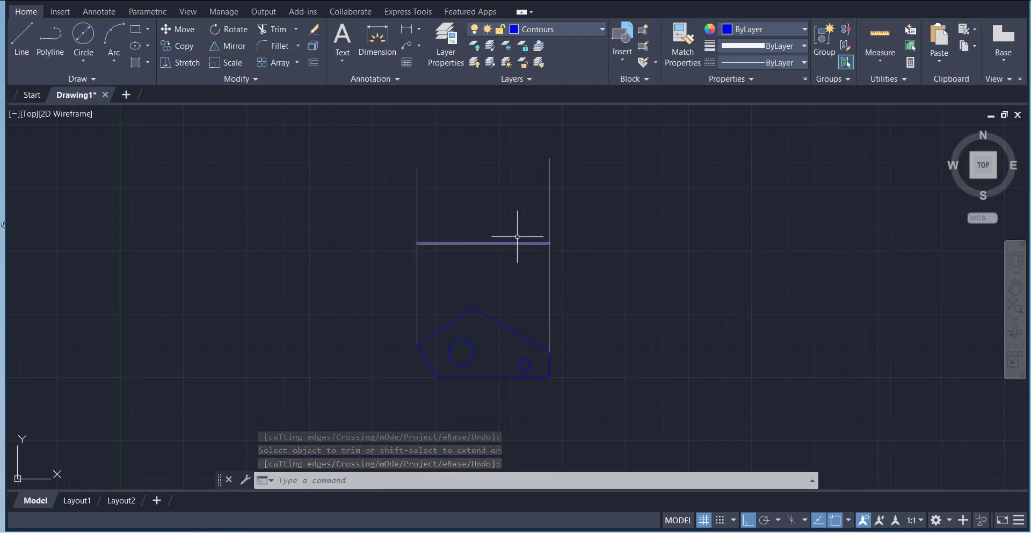
- Offset the horizontal line above the profile upward by 0.25, checking the thickness in the Slider Block reference image
left_click(317, 64)
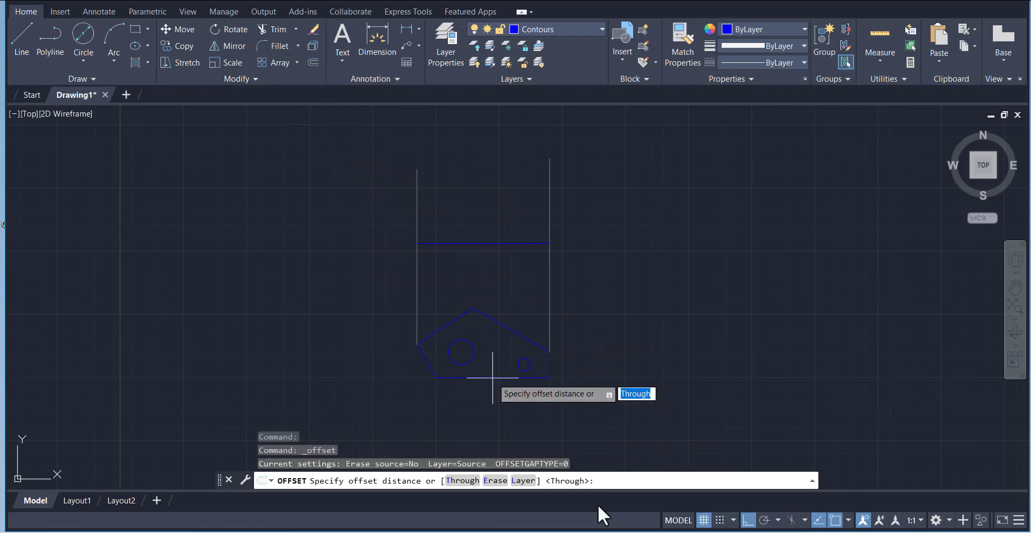
left_click(601, 532)
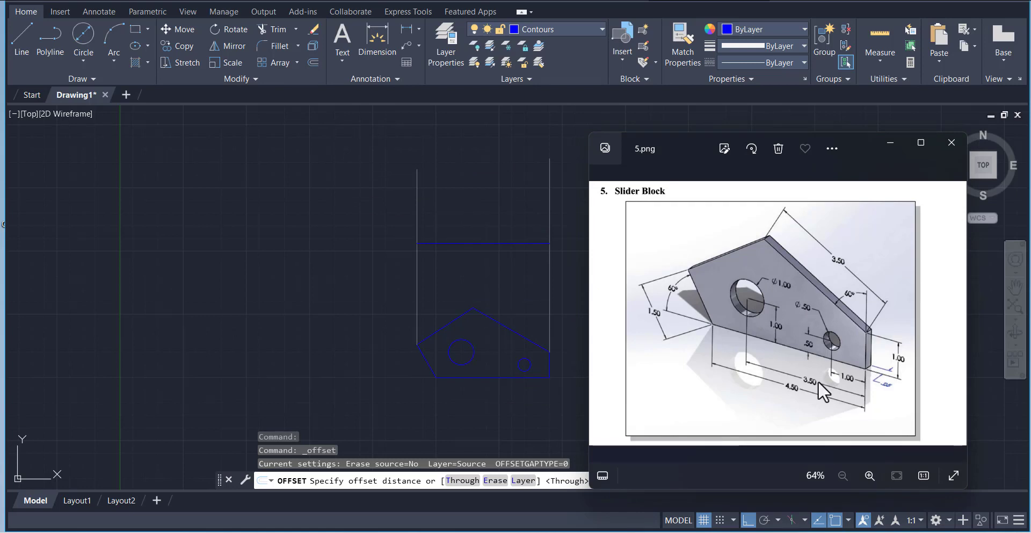
left_click(405, 256)
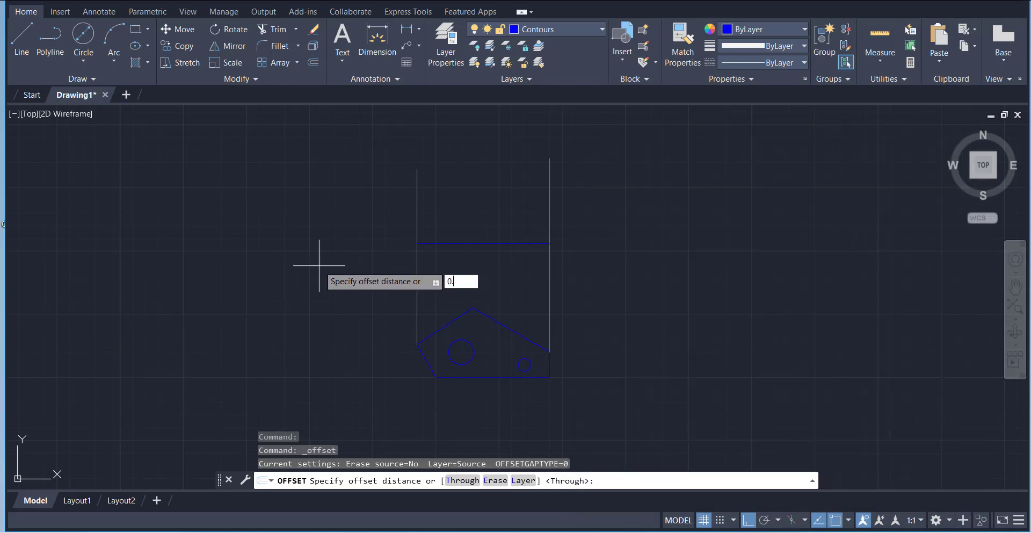
key("Return")
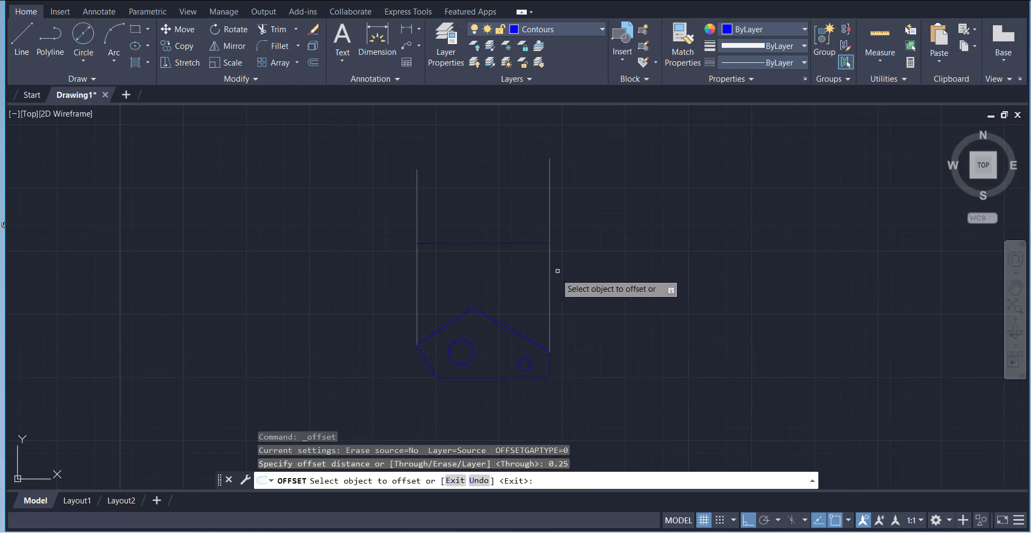
left_click(524, 243)
left_click(503, 194)
scroll(483, 194, "up", 5)
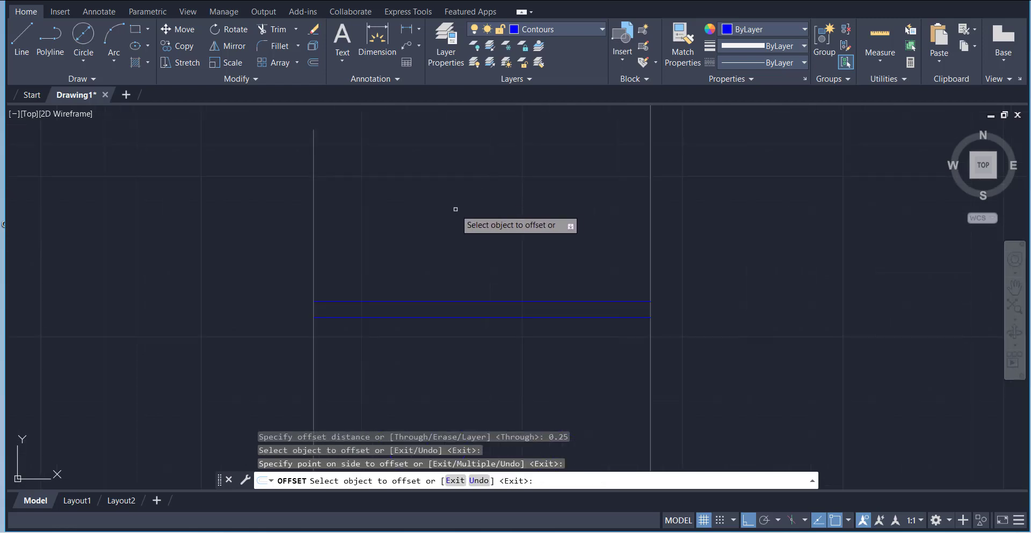
right_click(460, 208)
left_click(473, 213)
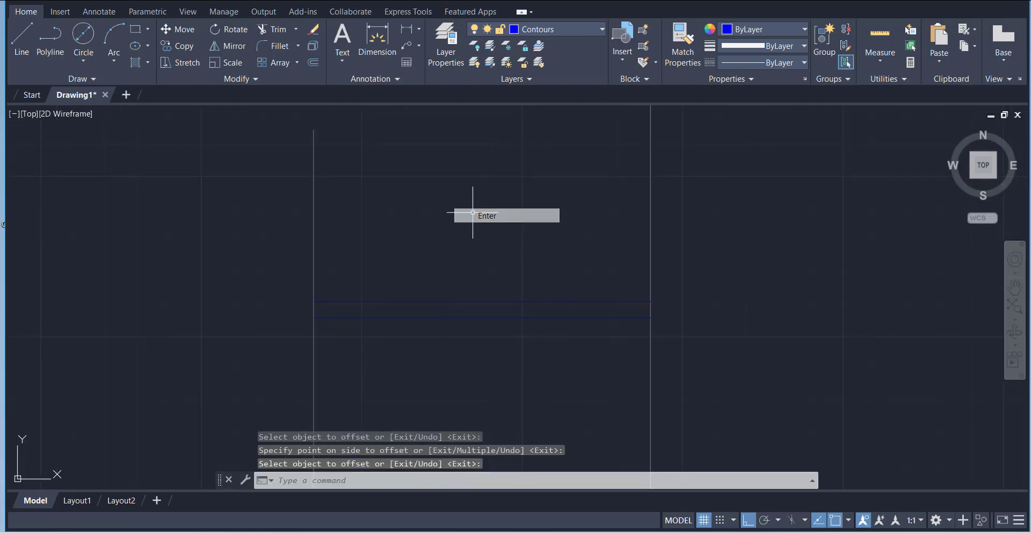
- Trim both vertical projection lines back to the lower of the two horizontal lines
left_click(268, 30)
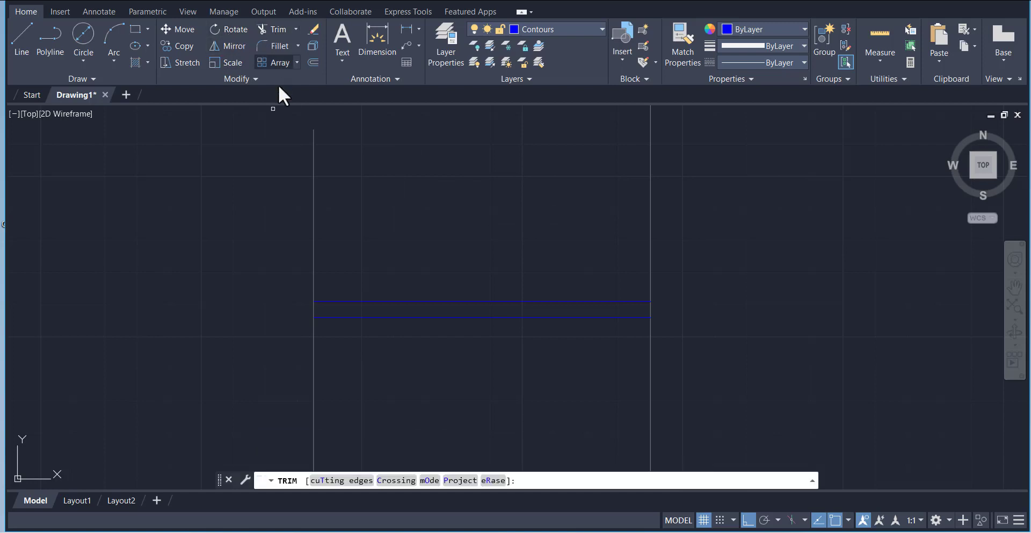
left_click(314, 294)
left_click(650, 267)
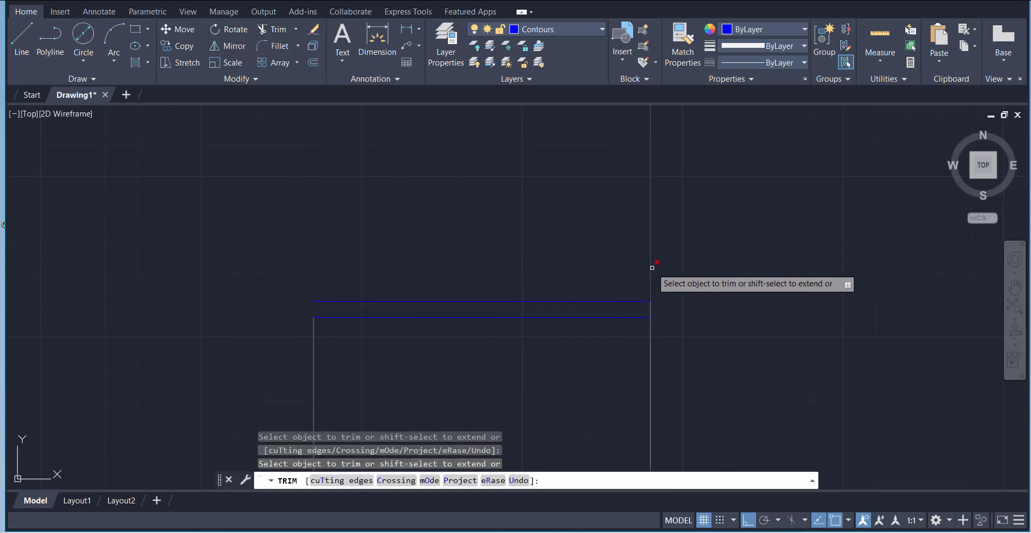
left_click(651, 309)
scroll(545, 194, "down", 4)
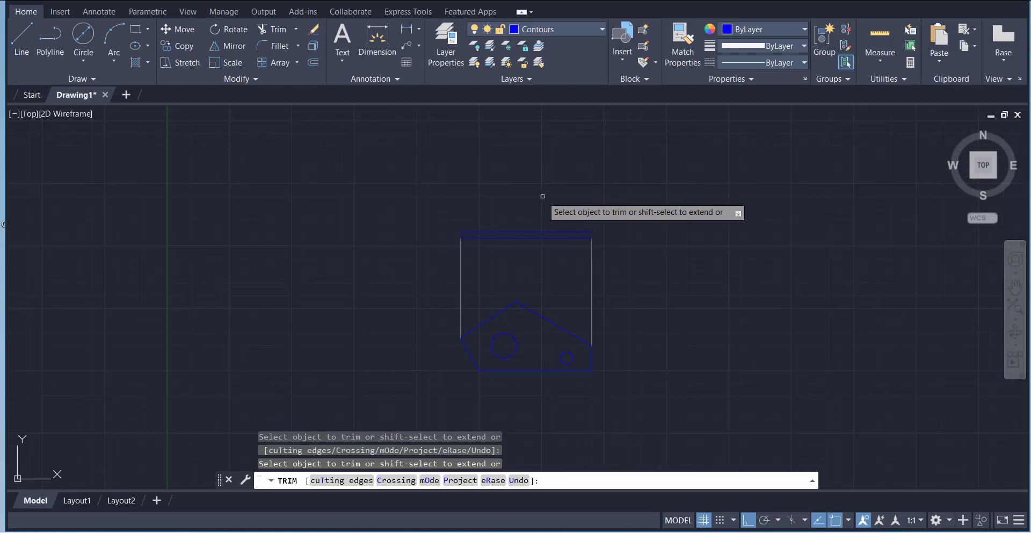
right_click(534, 252)
left_click(553, 260)
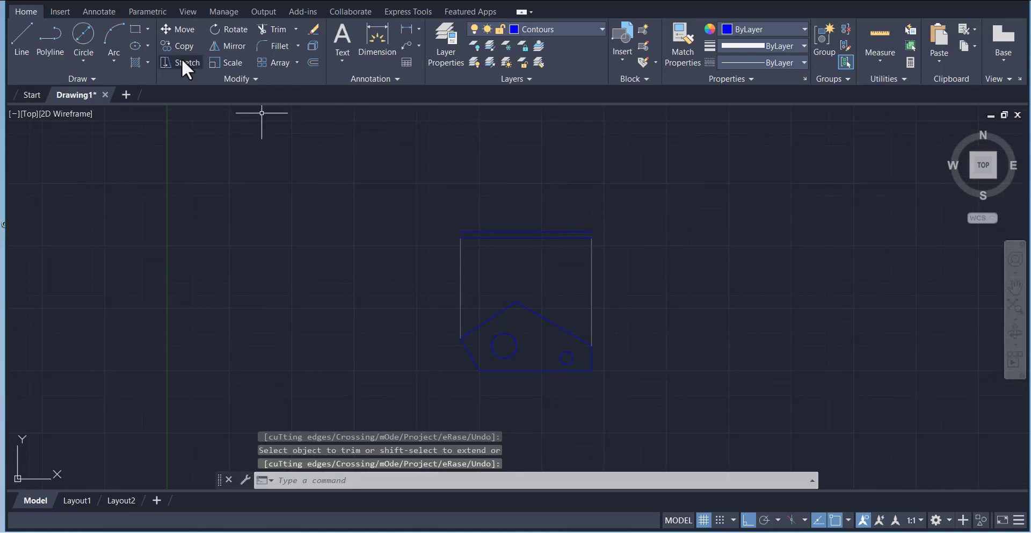
- Close the left end of the top view with a vertical line joining the two horizontal lines
left_click(24, 28)
scroll(519, 184, "down", 2)
scroll(518, 188, "up", 4)
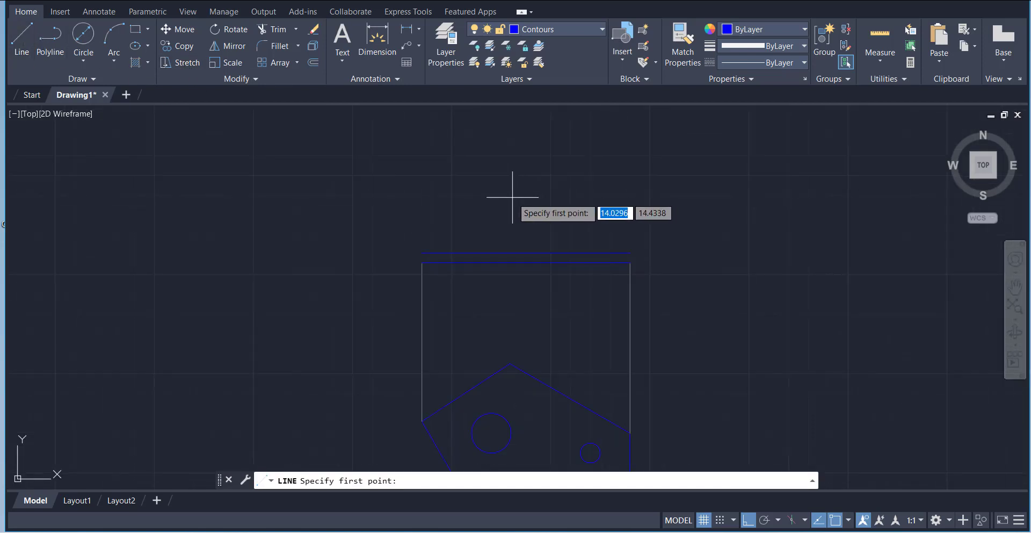
left_click(422, 263)
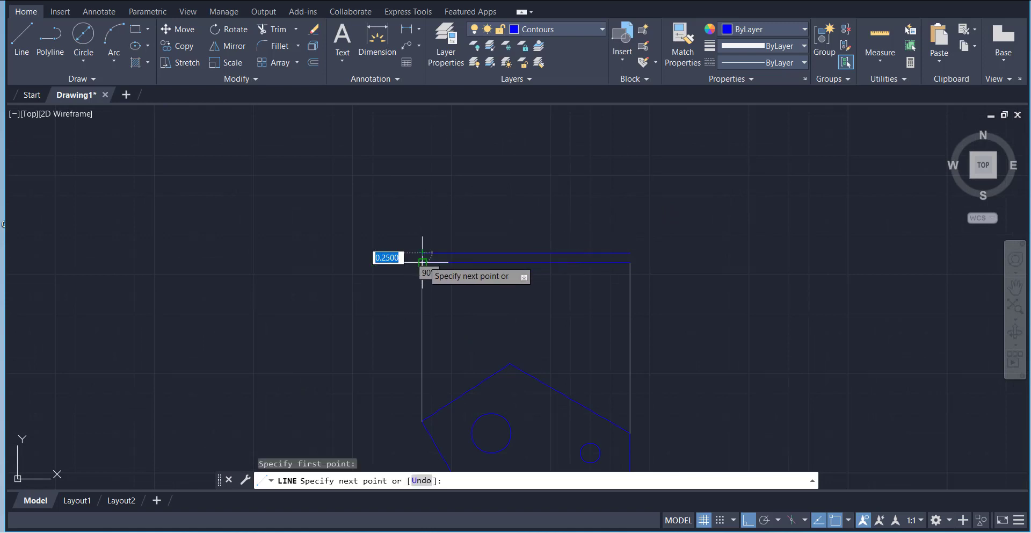
right_click(347, 216)
left_click(366, 223)
- Close the right end of the top view with a vertical line between the two horizontal lines
right_click(422, 182)
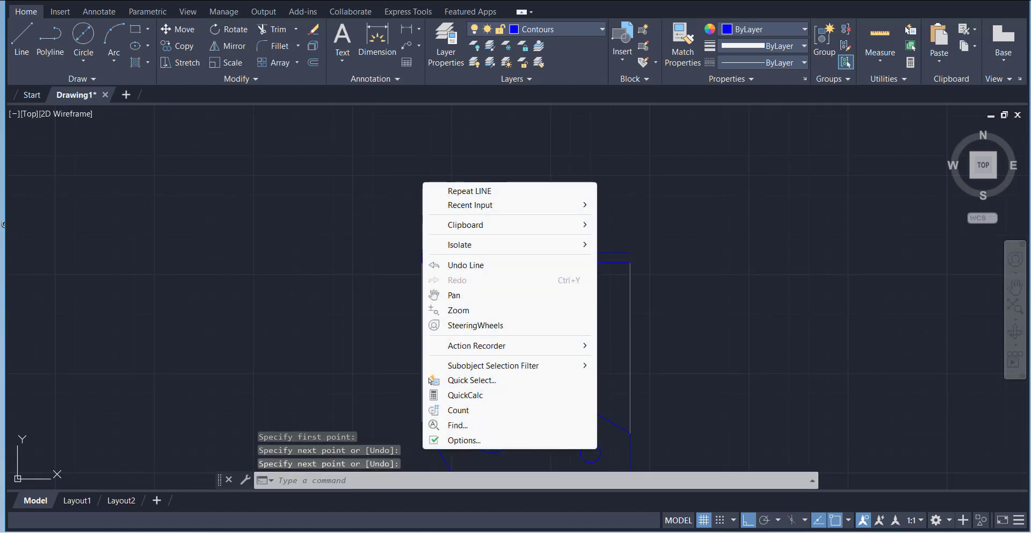
left_click(459, 191)
left_click(629, 262)
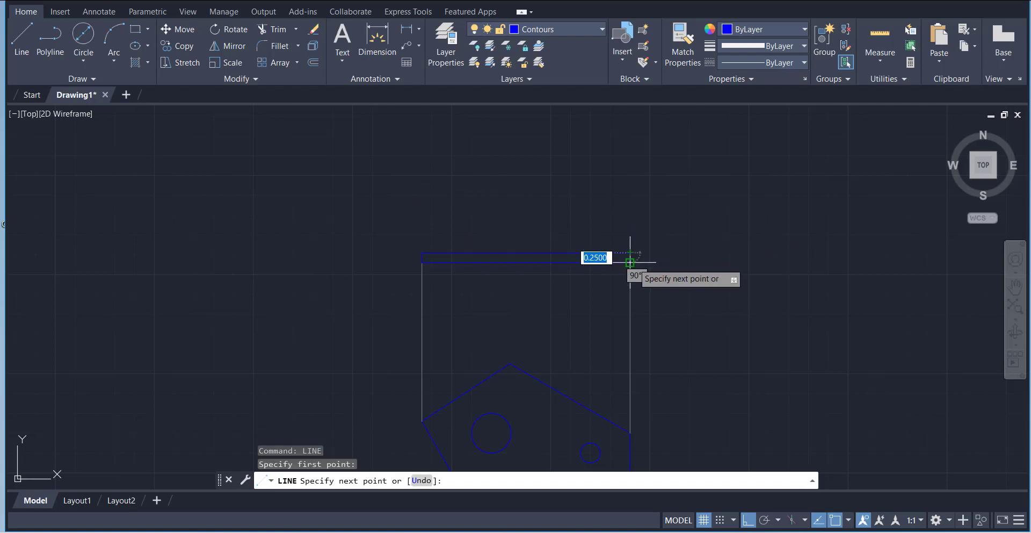
left_click(630, 253)
right_click(669, 196)
left_click(697, 203)
- On the Construsion layer, draw vertical projection lines upward from the profile's bottom-left corner and from its apex
scroll(658, 175, "down", 4)
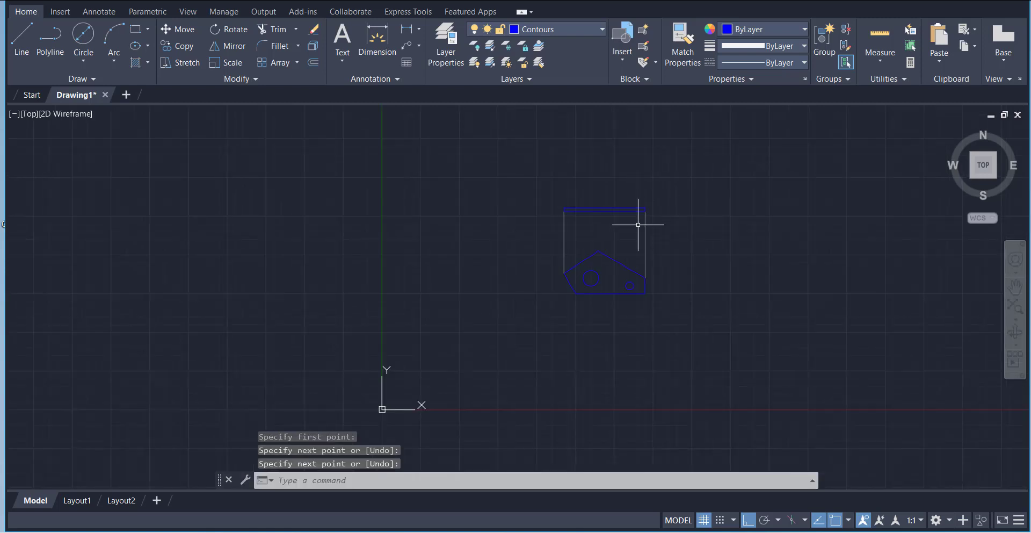
scroll(638, 224, "up", 2)
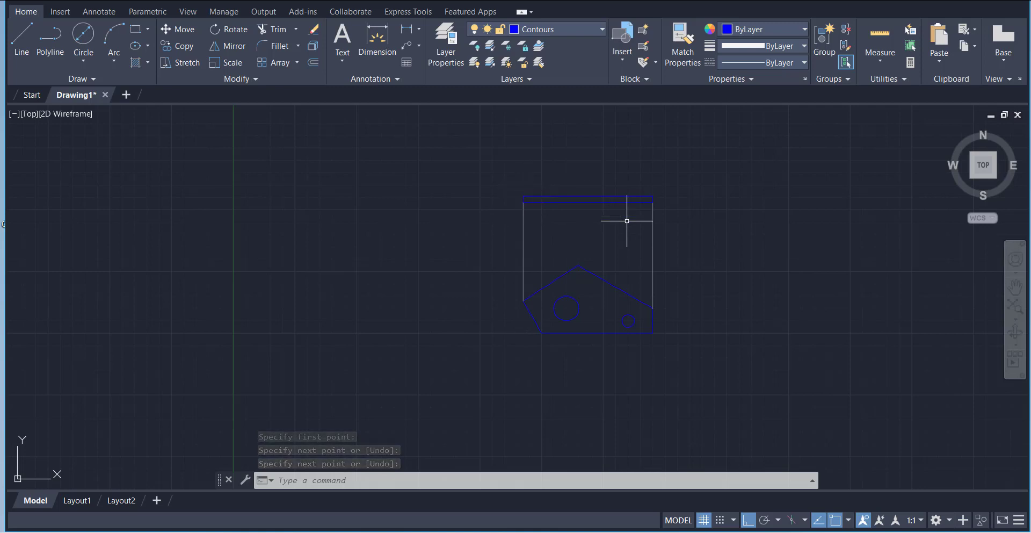
scroll(594, 236, "up", 2)
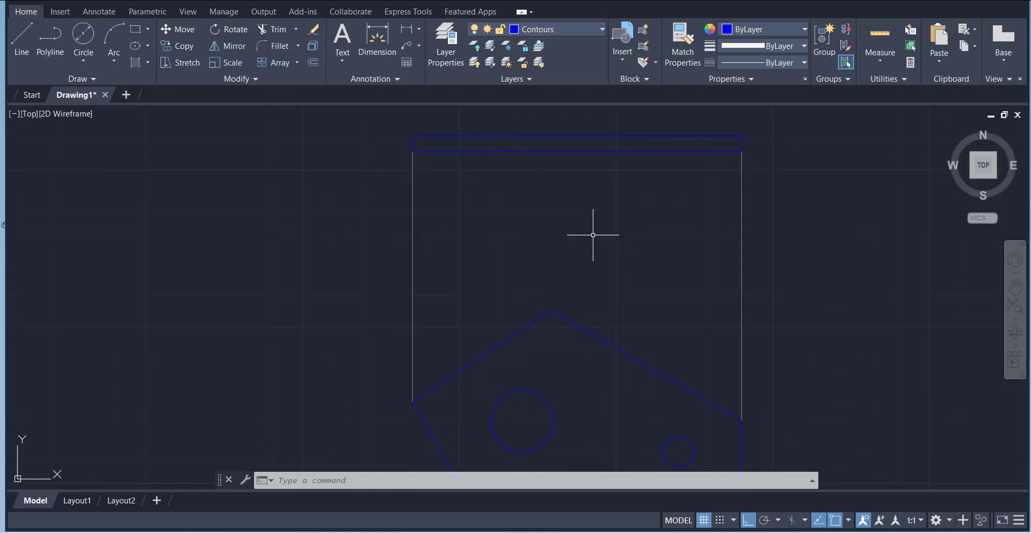
scroll(593, 235, "down", 1)
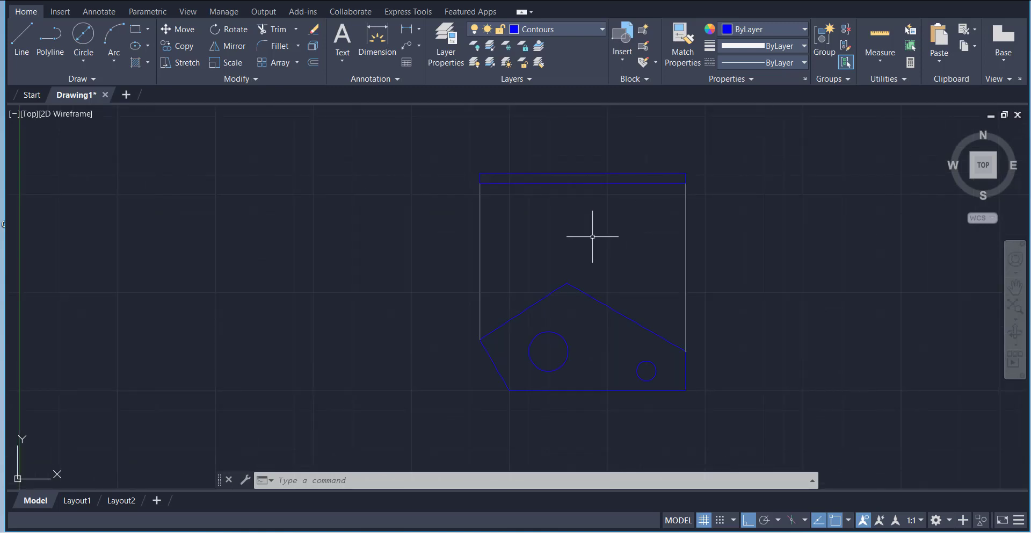
left_click(544, 31)
left_click(543, 75)
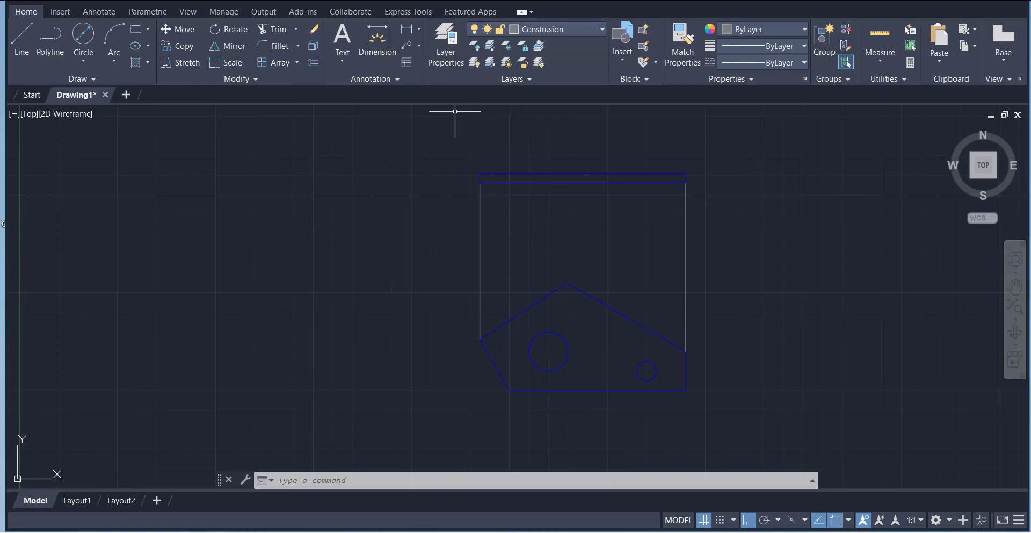
left_click(19, 55)
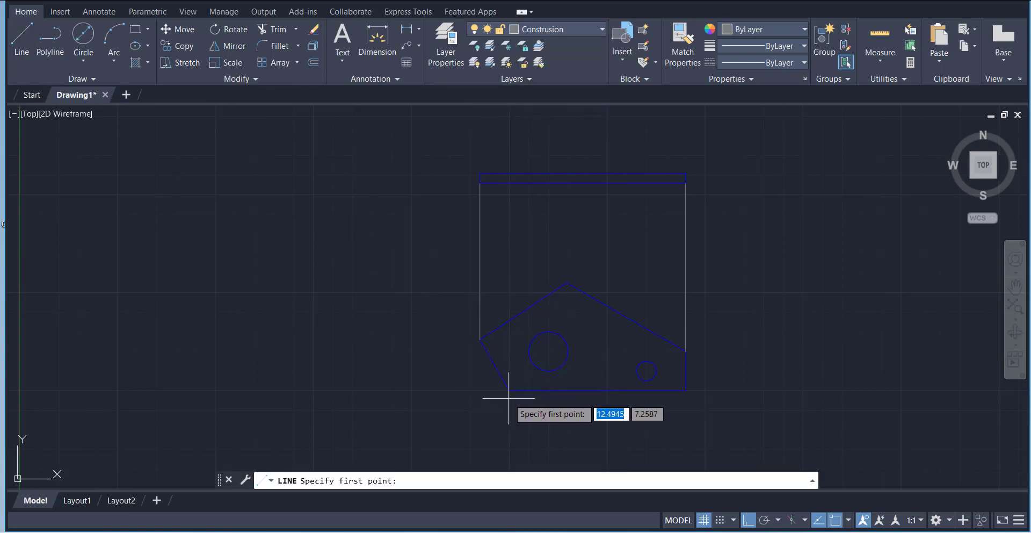
- Enable the Quadrant object snap and draw a vertical projection line upward from the small hole's right quadrant
left_click(848, 519)
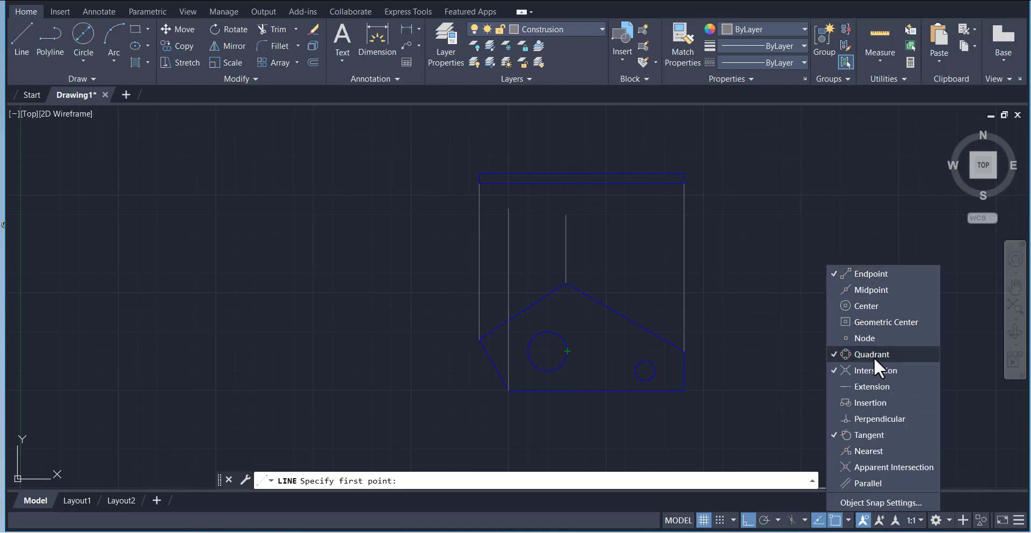
left_click(839, 352)
scroll(710, 389, "up", 2)
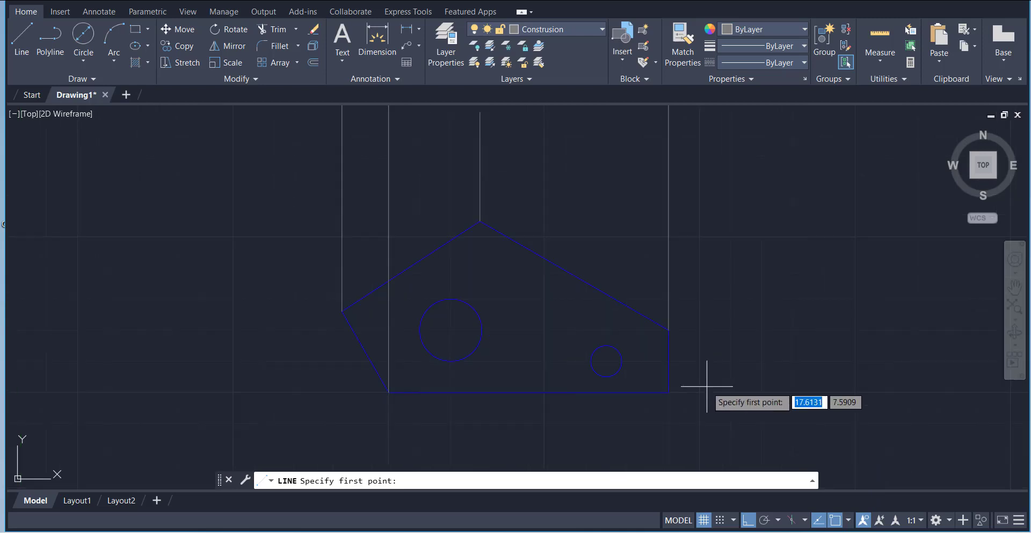
left_click(620, 360)
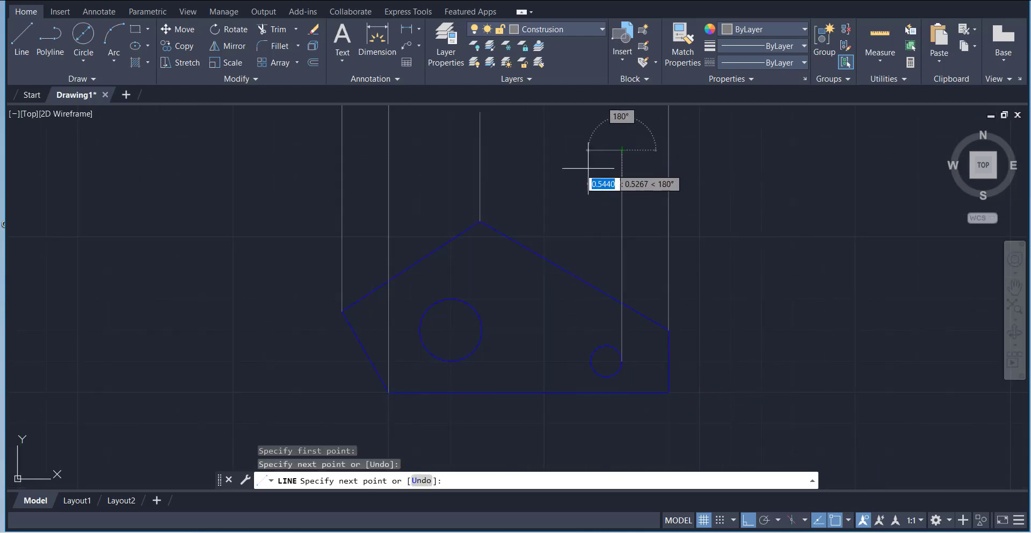
right_click(588, 168)
left_click(601, 172)
- Draw a vertical projection line upward from the small hole's left quadrant, ending above the profile
right_click(581, 184)
left_click(598, 191)
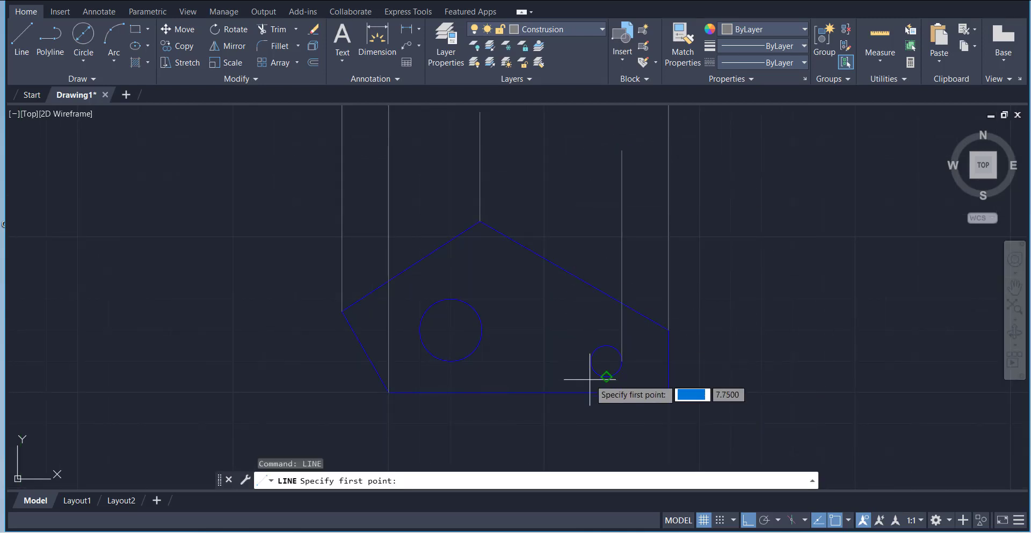
left_click(591, 362)
left_click(590, 177)
right_click(541, 188)
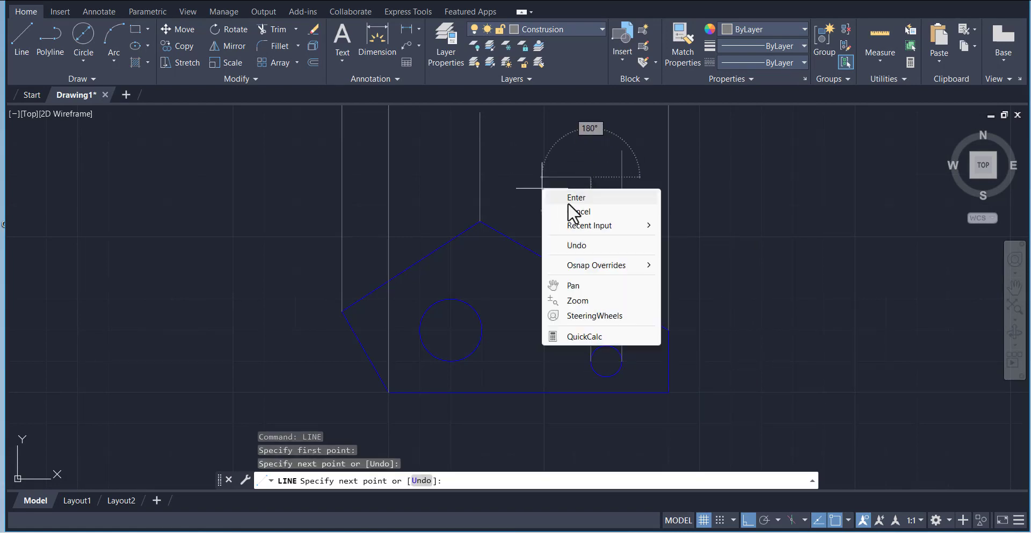
left_click(568, 203)
- Draw a vertical projection line upward from the large hole's right quadrant, ending above the profile
right_click(521, 188)
left_click(549, 198)
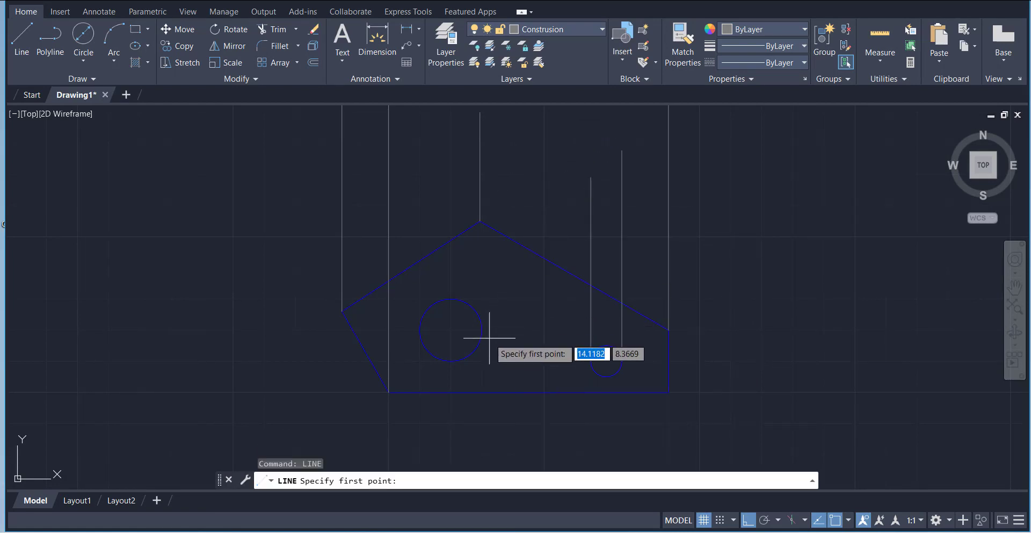
left_click(481, 330)
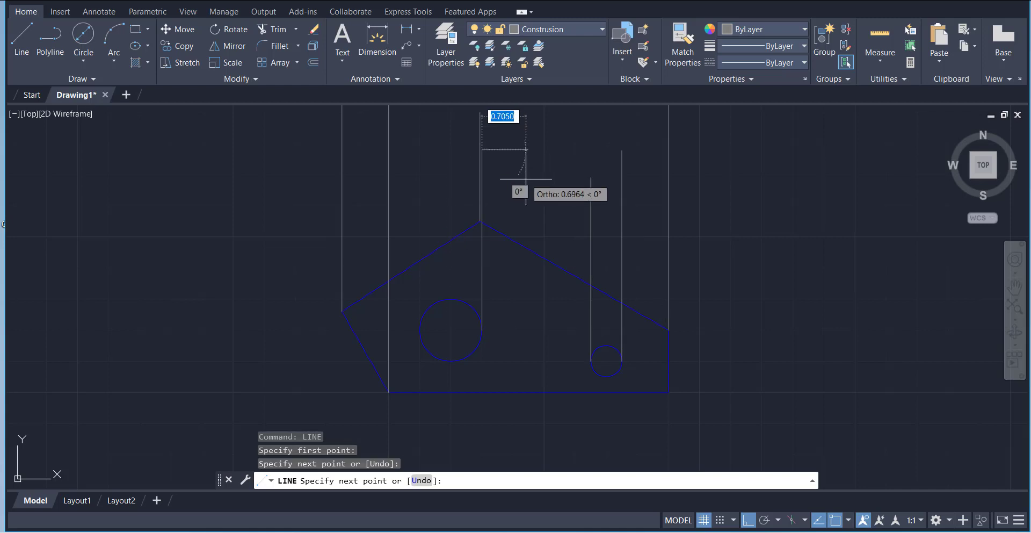
left_click(525, 179)
right_click(526, 180)
left_click(552, 187)
- Draw a vertical projection line upward from the large hole's left quadrant, ending above the profile
right_click(444, 180)
left_click(464, 191)
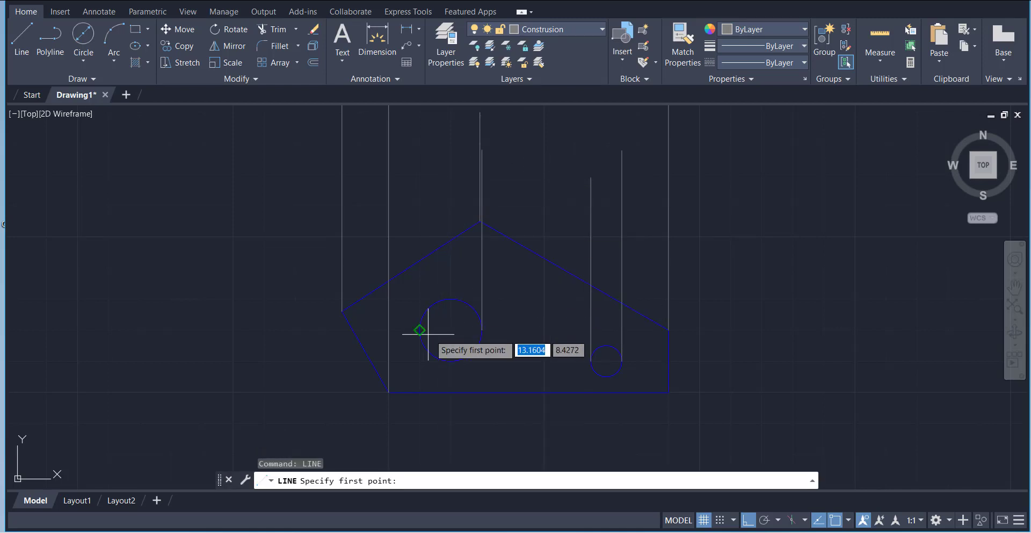
left_click(428, 333)
right_click(441, 151)
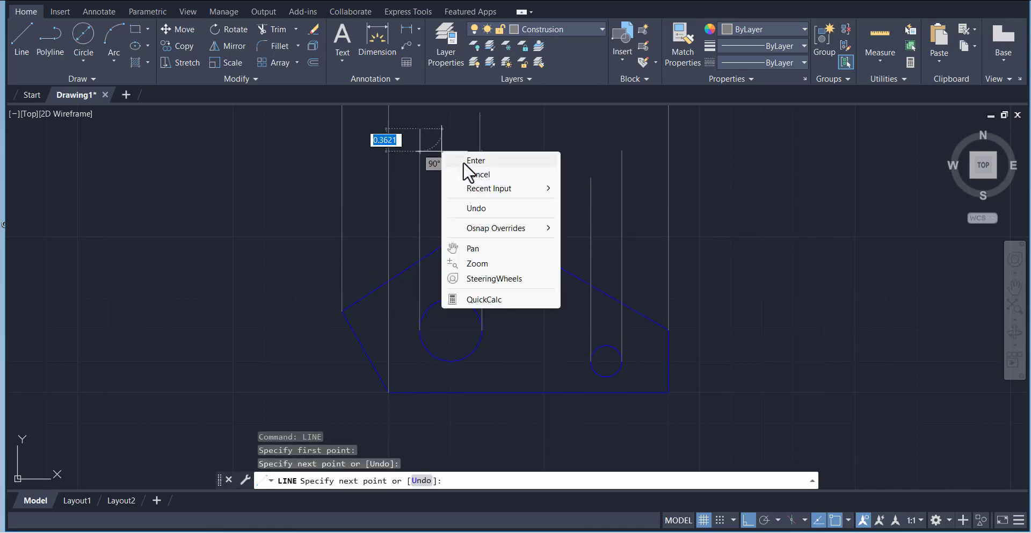
left_click(463, 160)
scroll(448, 178, "down", 4)
scroll(426, 128, "up", 4)
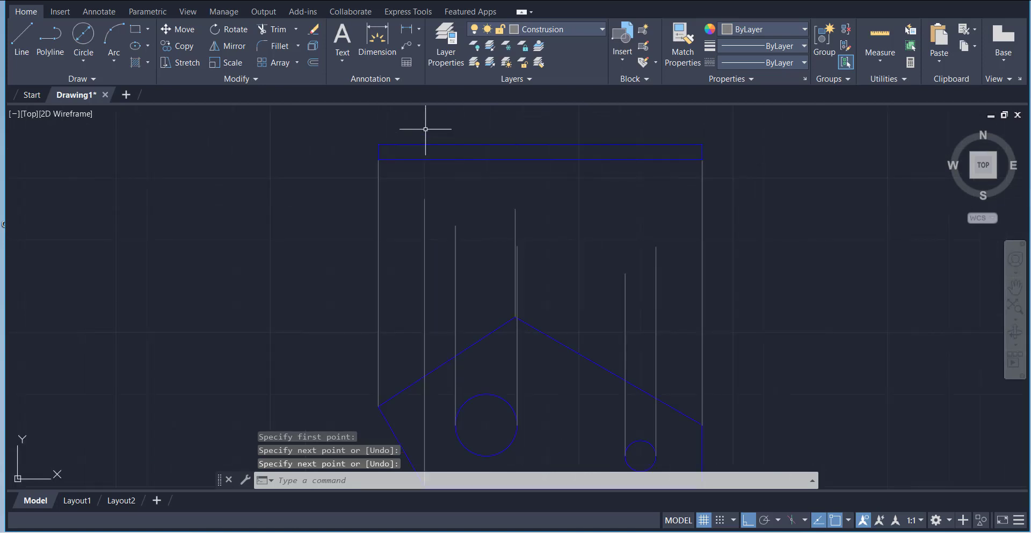
- Extend the short vertical projection lines from the profile and both holes to the top view's lower edge, using one fence selection
scroll(426, 134, "down", 2)
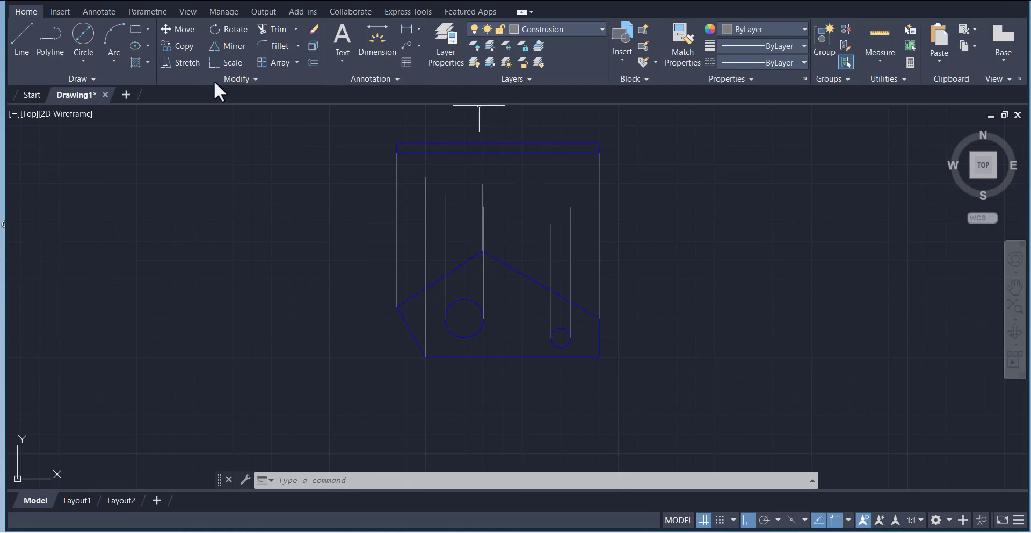
left_click(296, 29)
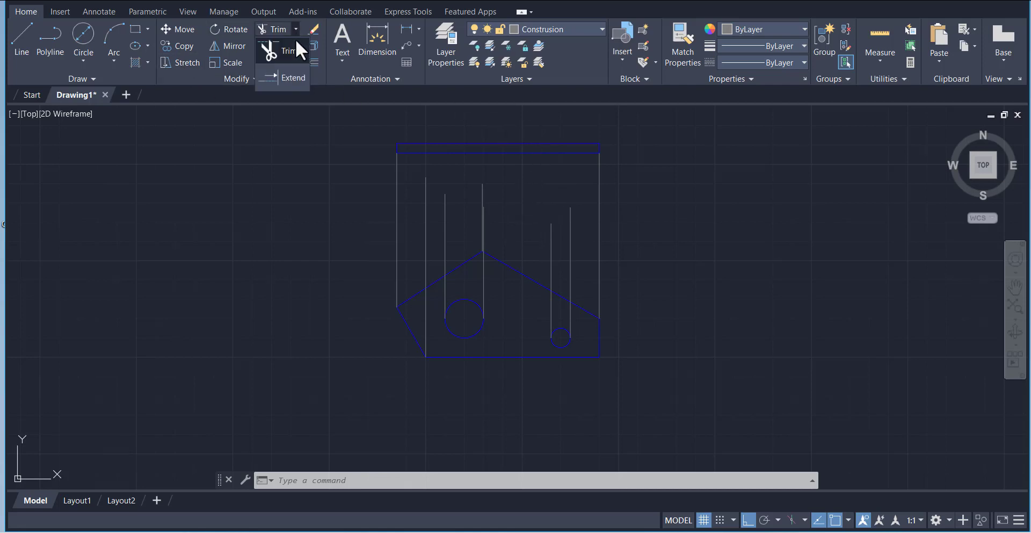
left_click(287, 81)
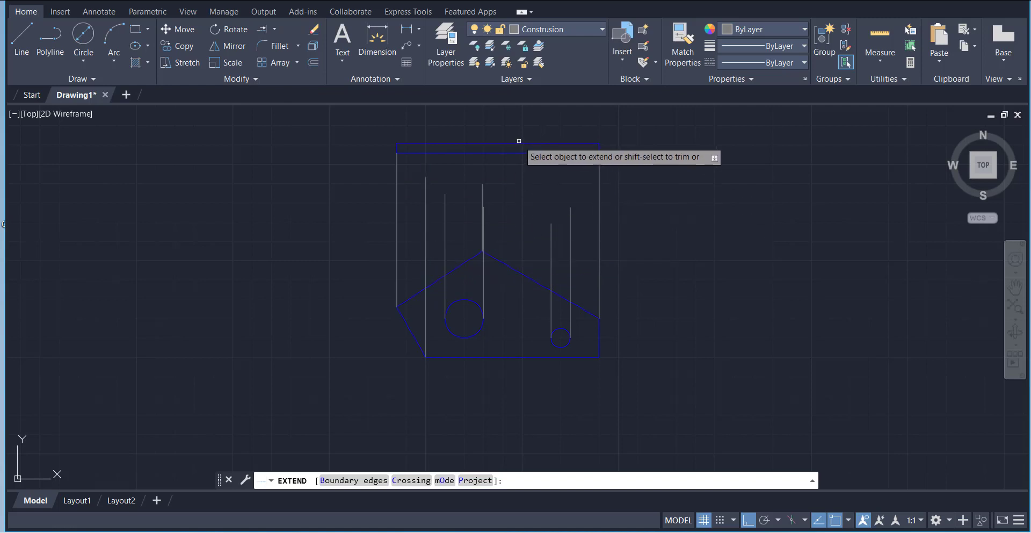
left_click(406, 230)
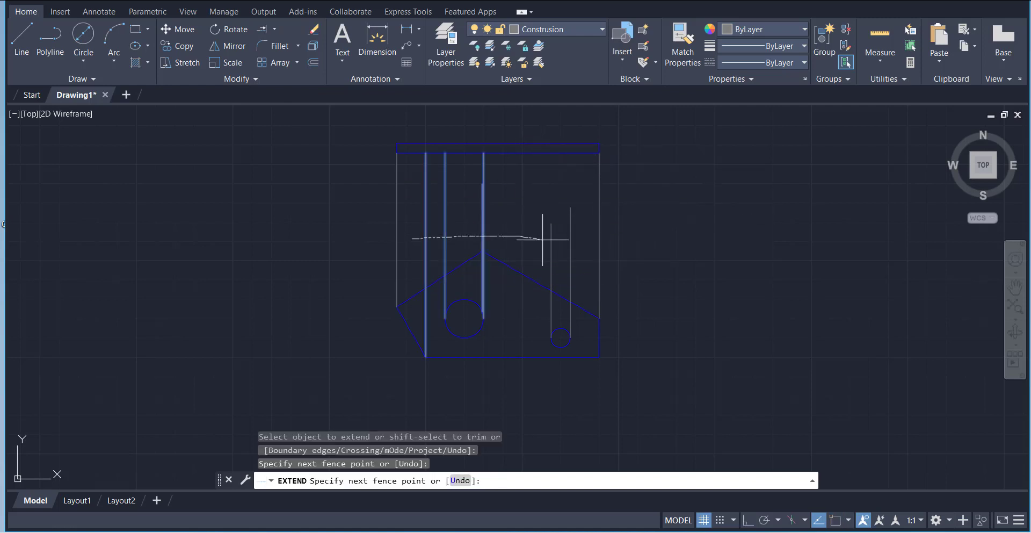
left_click(582, 236)
key("Return")
right_click(636, 172)
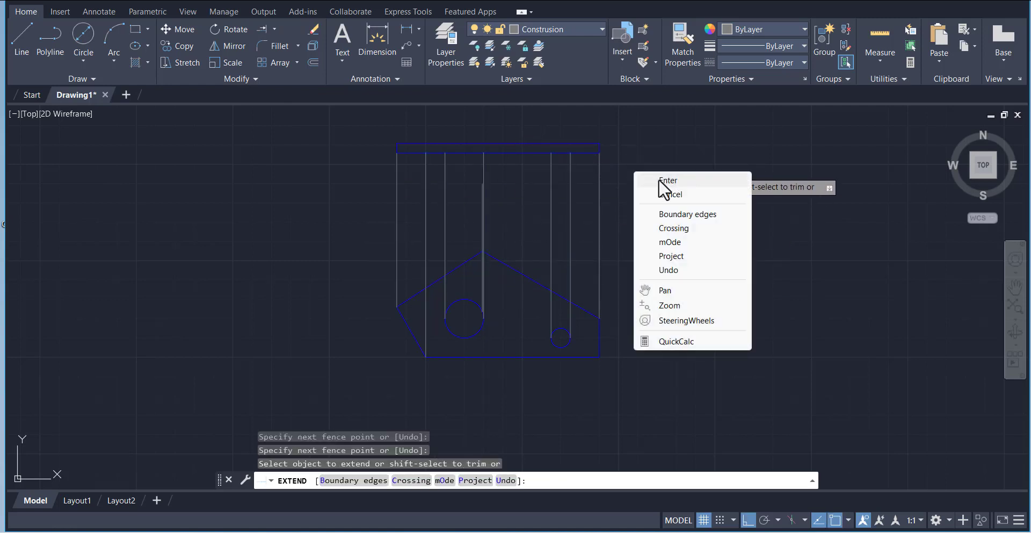
left_click(660, 180)
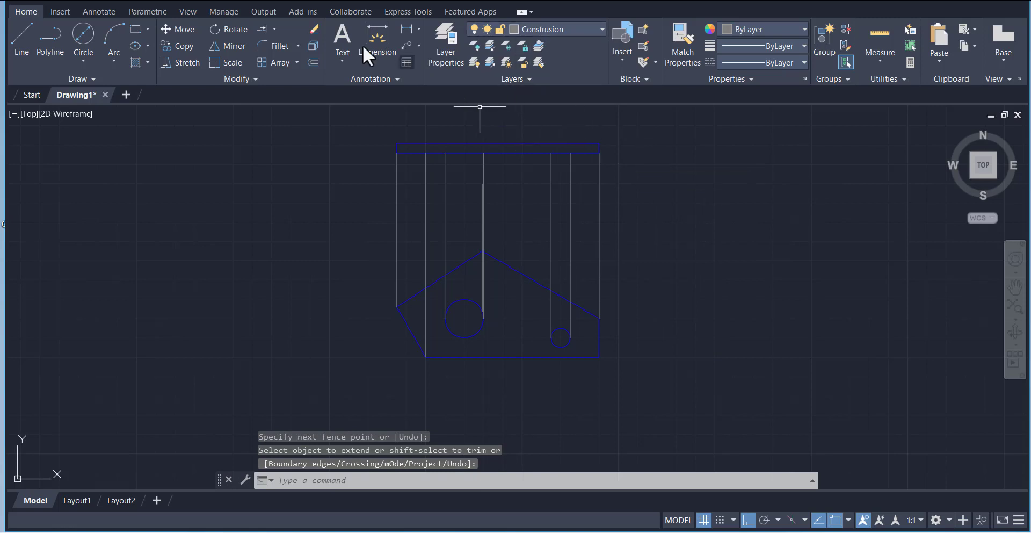
left_click(260, 29)
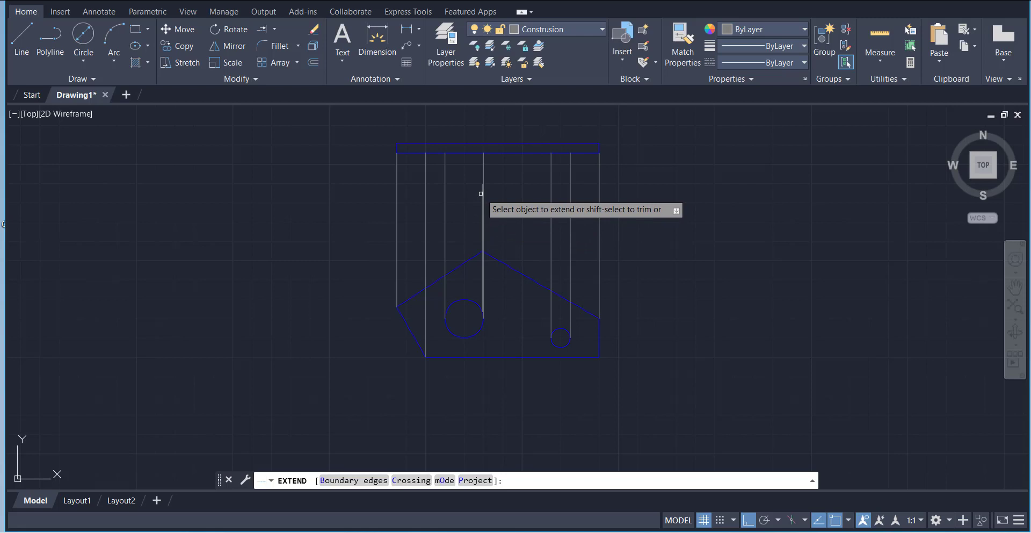
scroll(480, 194, "up", 4)
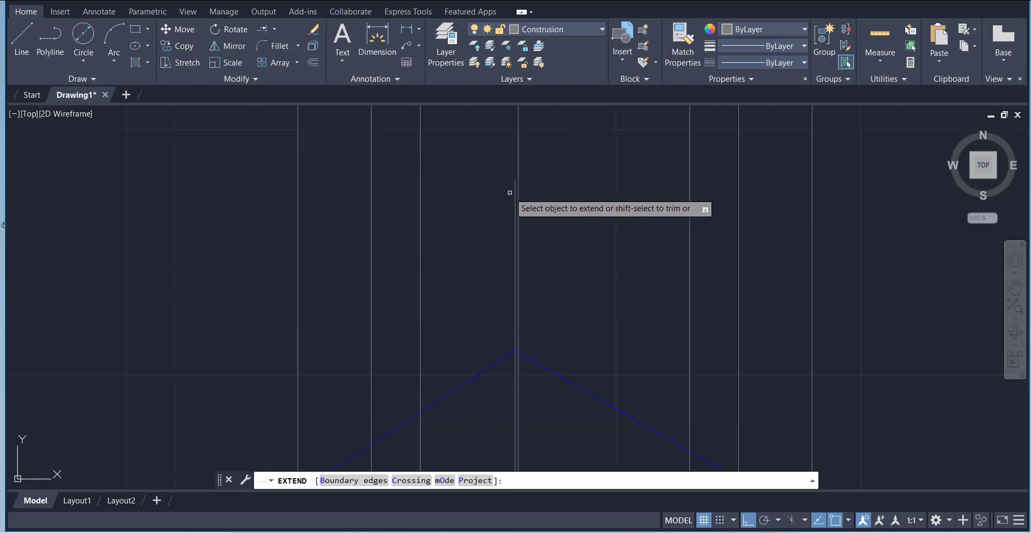
scroll(477, 202, "down", 4)
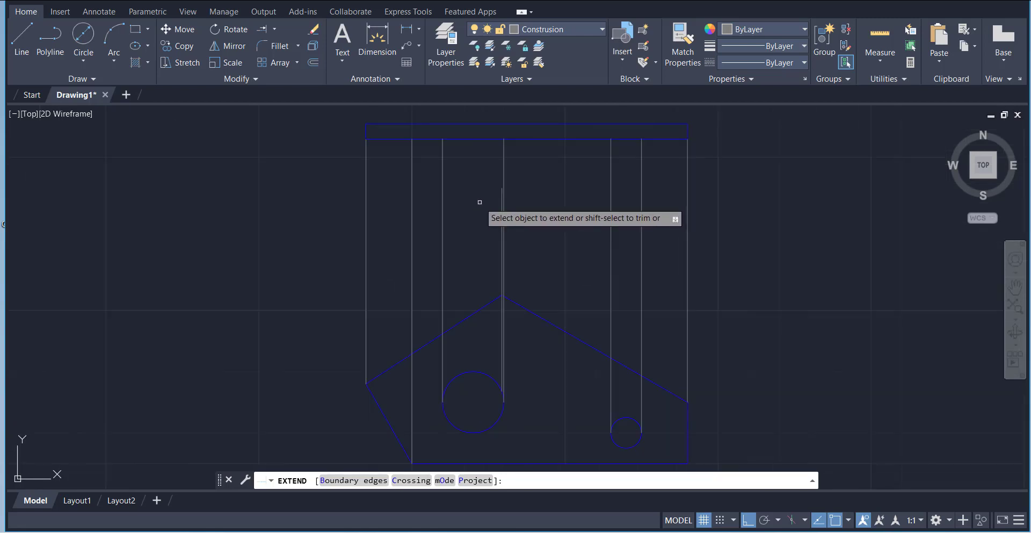
right_click(472, 193)
left_click(484, 199)
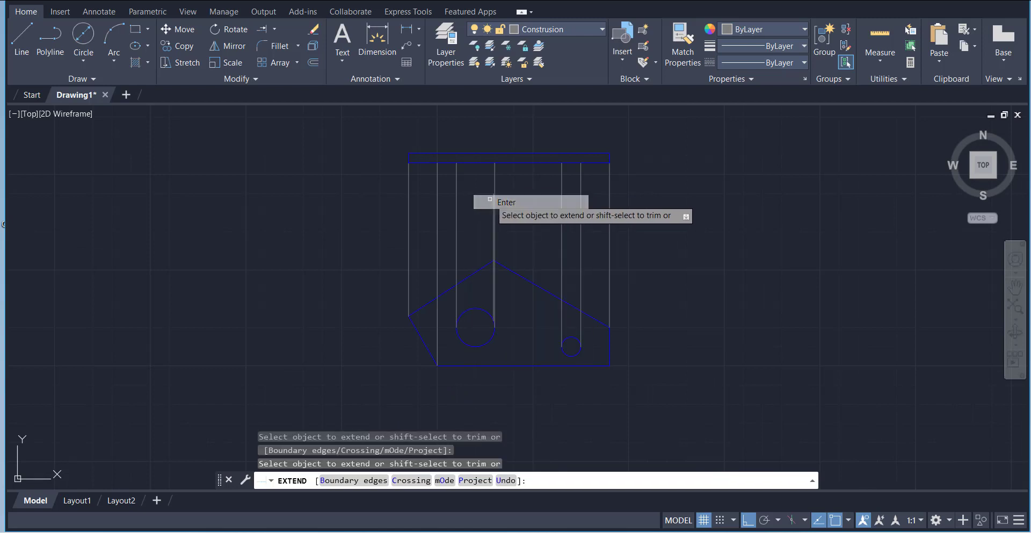
scroll(497, 214, "up", 4)
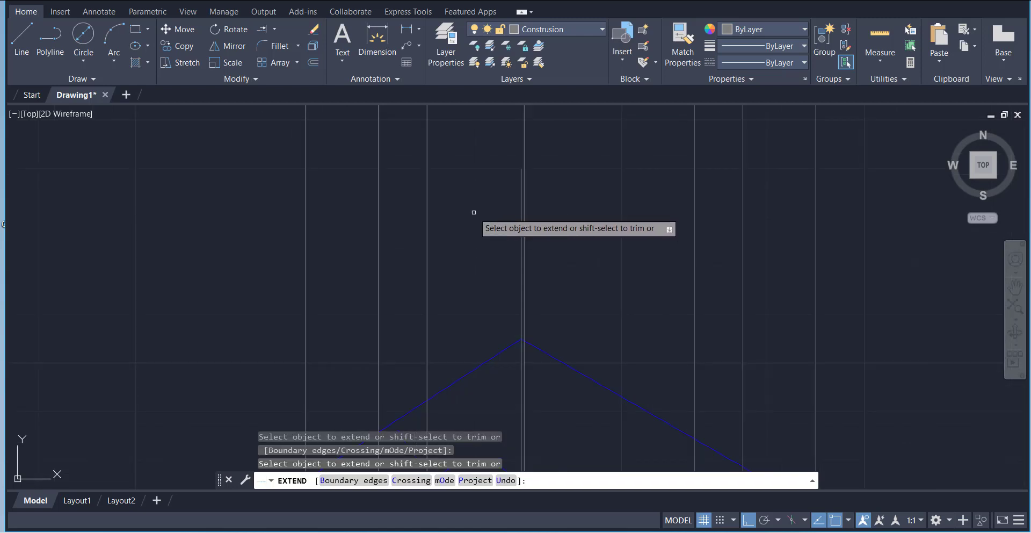
key("Escape")
- Erase the short stray projection line near the profile's apex and draw a vertical line from the apex up into the top view
left_click(521, 349)
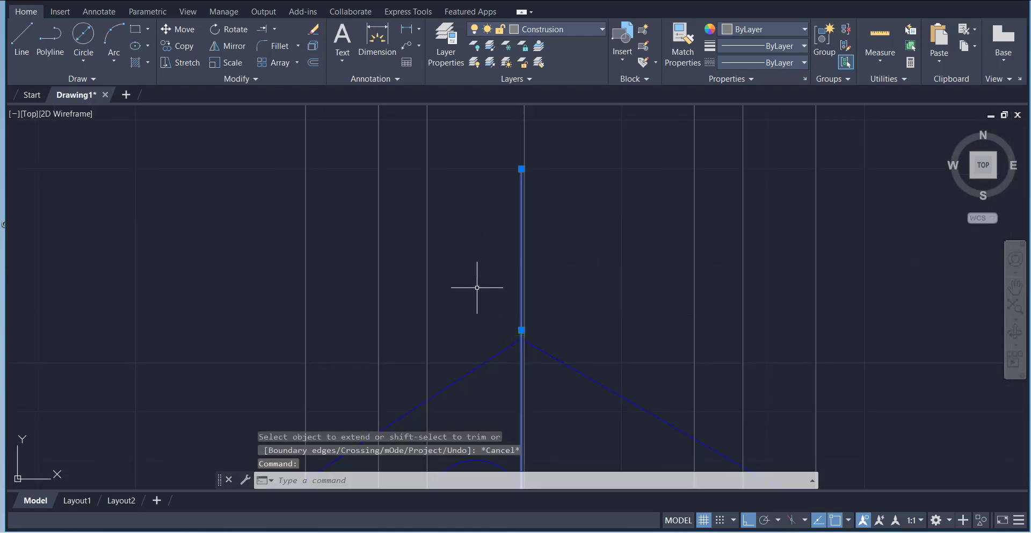
key("Delete")
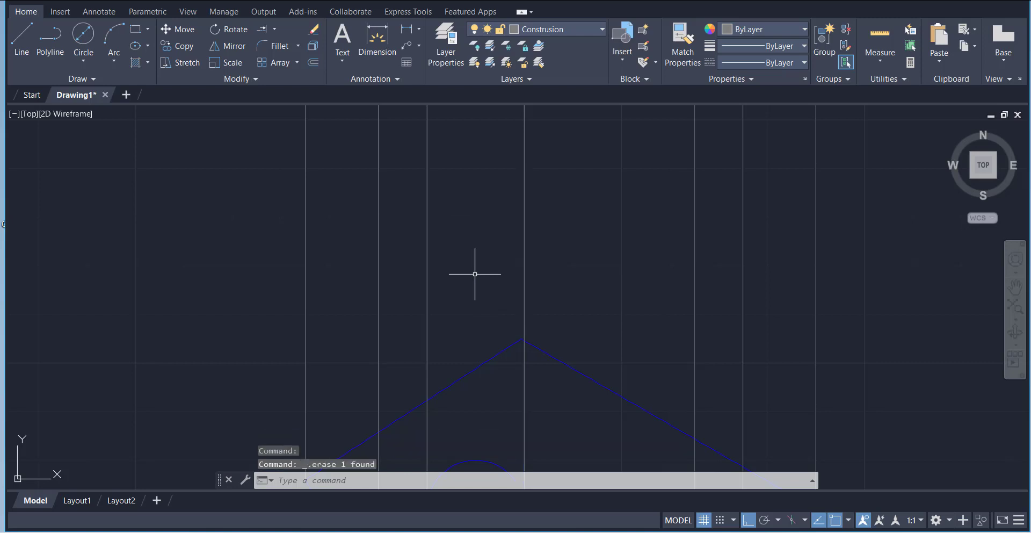
left_click(21, 38)
scroll(368, 314, "down", 3)
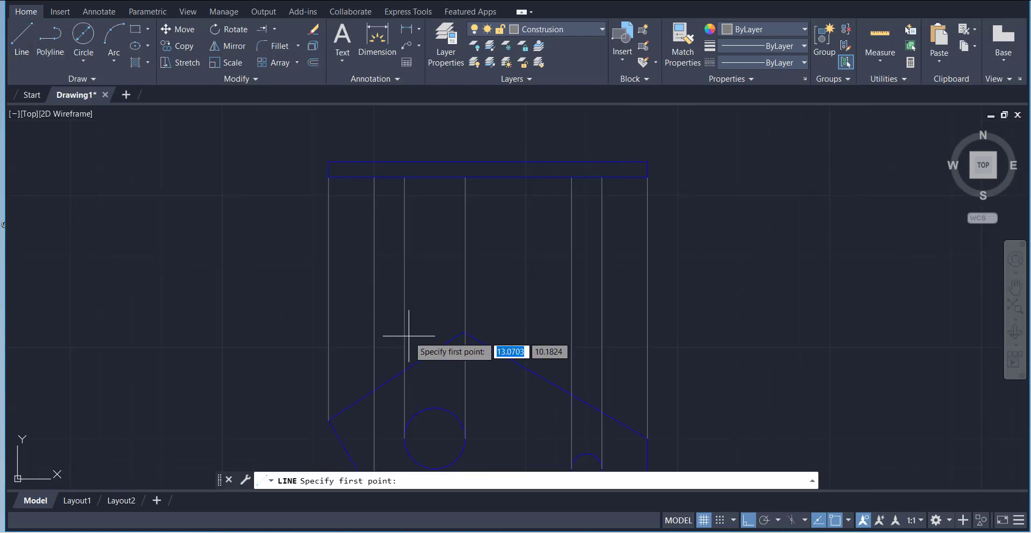
left_click(464, 332)
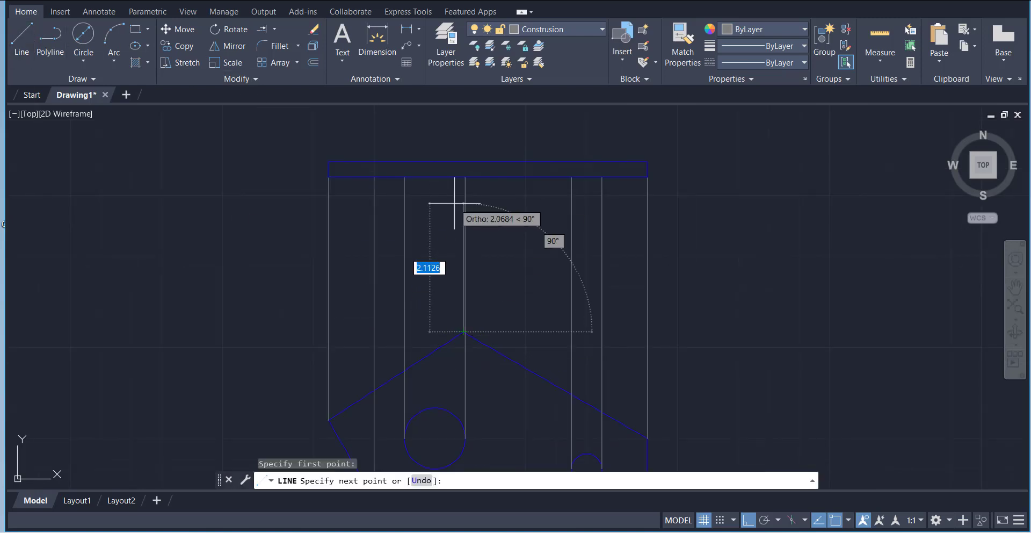
left_click(464, 169)
right_click(487, 200)
left_click(501, 206)
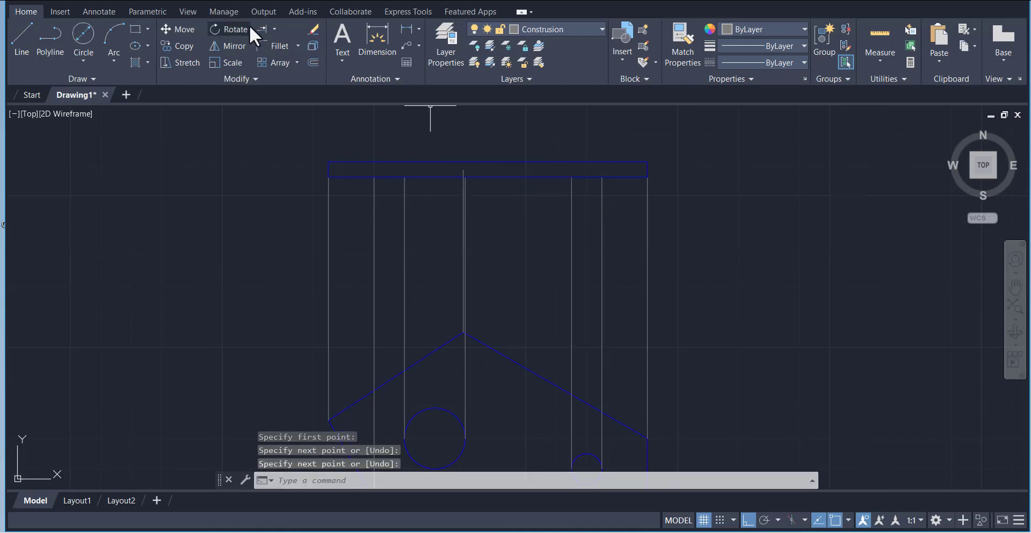
- Trim the end of the apex projection line back to the top view's lower edge
left_click(273, 30)
left_click(277, 47)
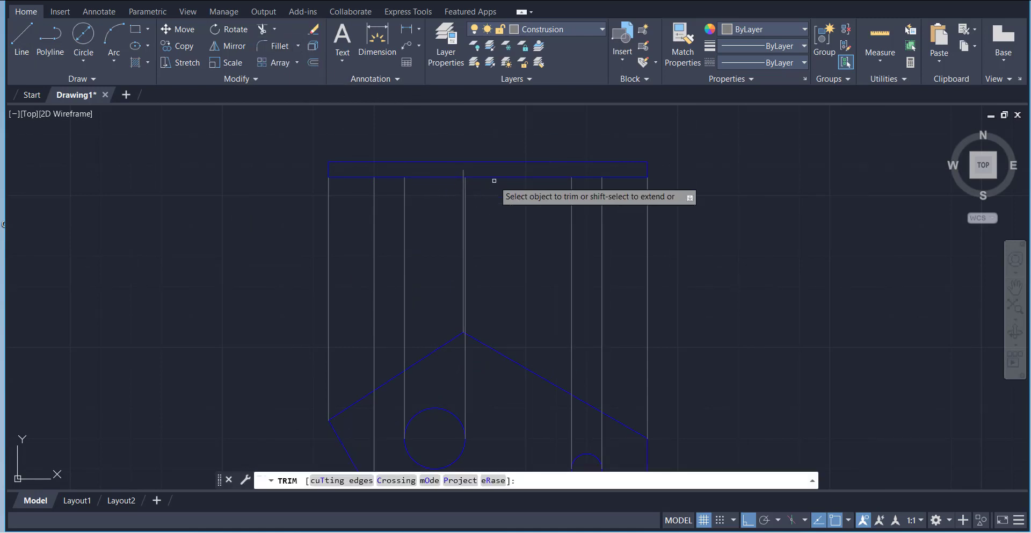
left_click(462, 171)
right_click(444, 209)
left_click(457, 216)
- Make Hidden the current layer and draw a vertical line through the top view, starting at the end of the bottom-left corner's projection line
scroll(456, 208, "down", 4)
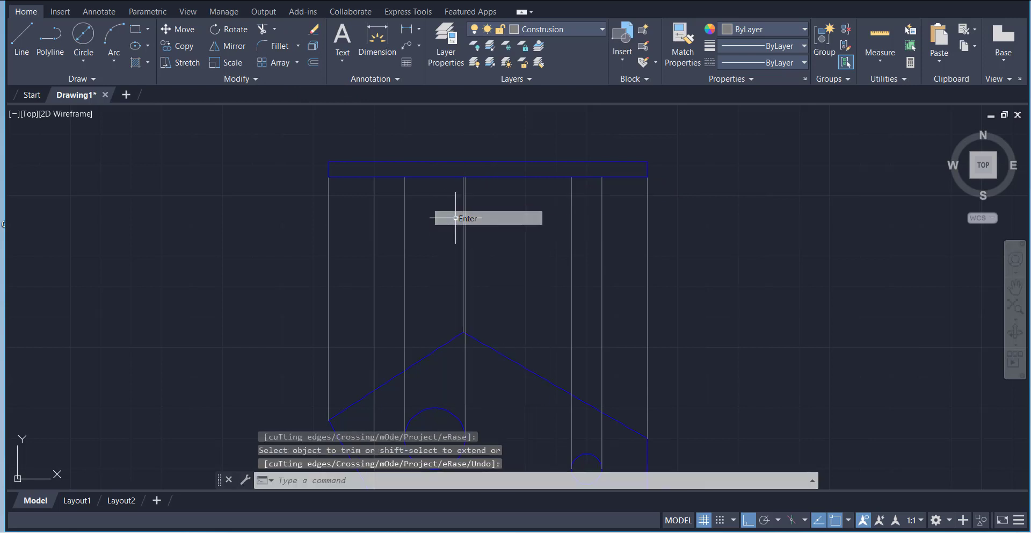
scroll(457, 208, "up", 2)
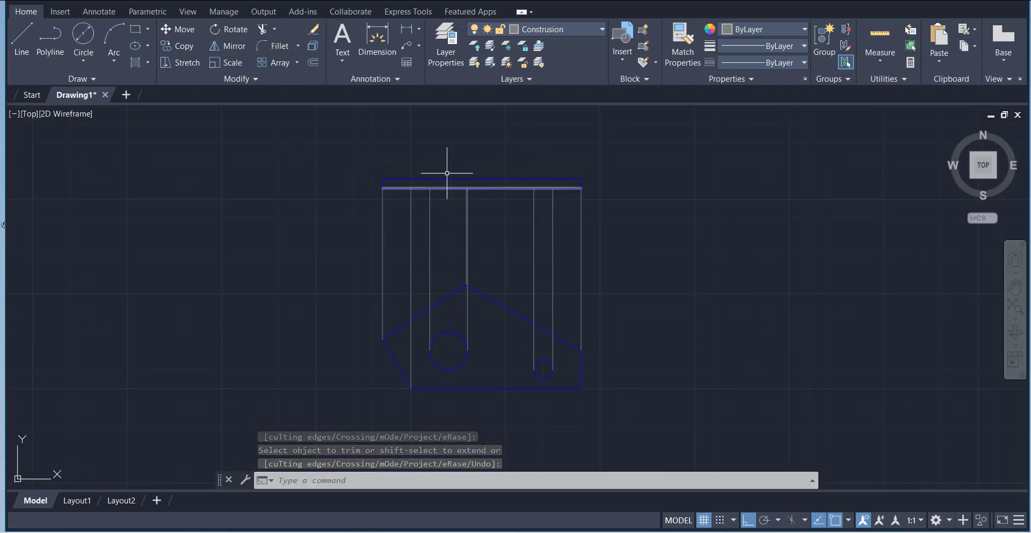
left_click(552, 33)
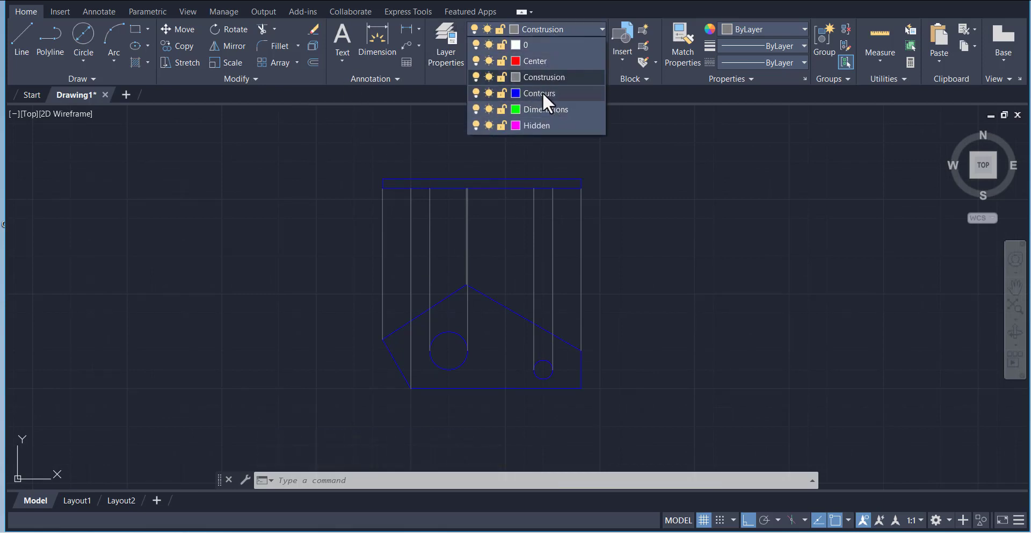
left_click(540, 125)
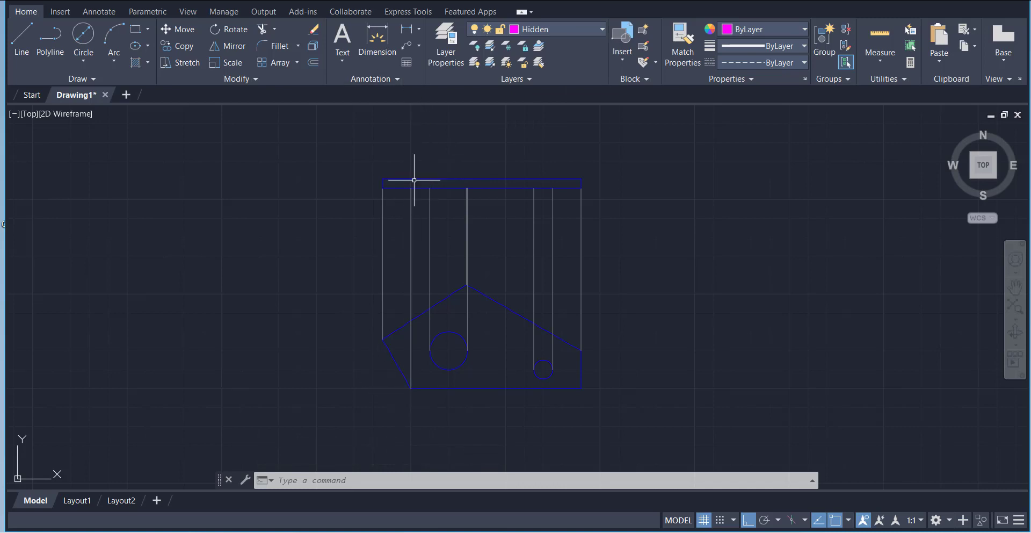
left_click(21, 38)
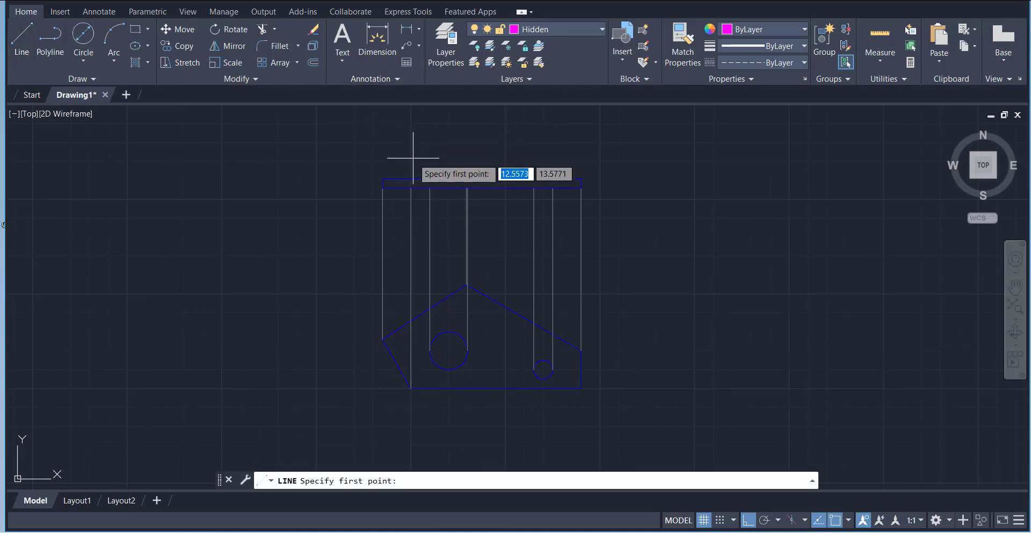
left_click(410, 187)
left_click(416, 143)
right_click(456, 155)
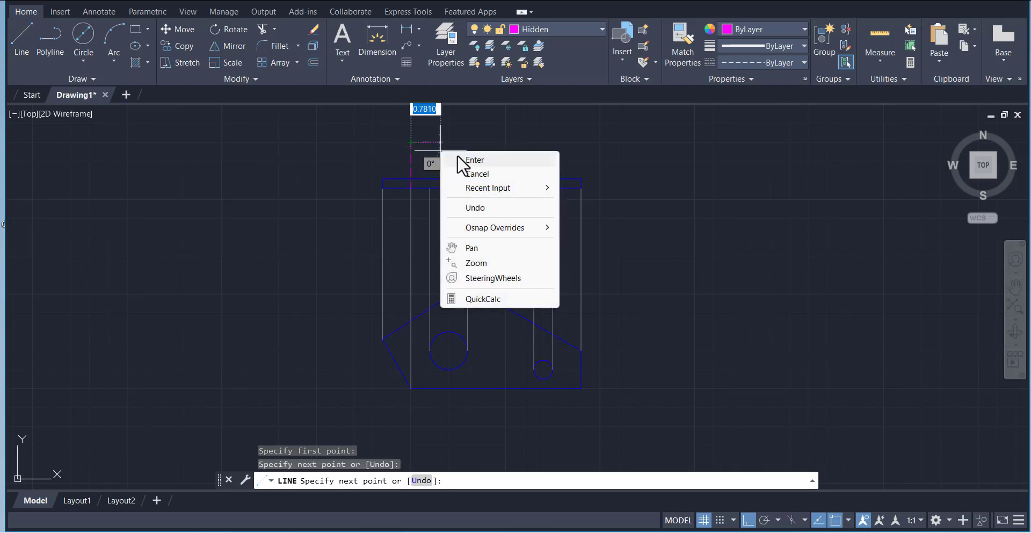
left_click(463, 158)
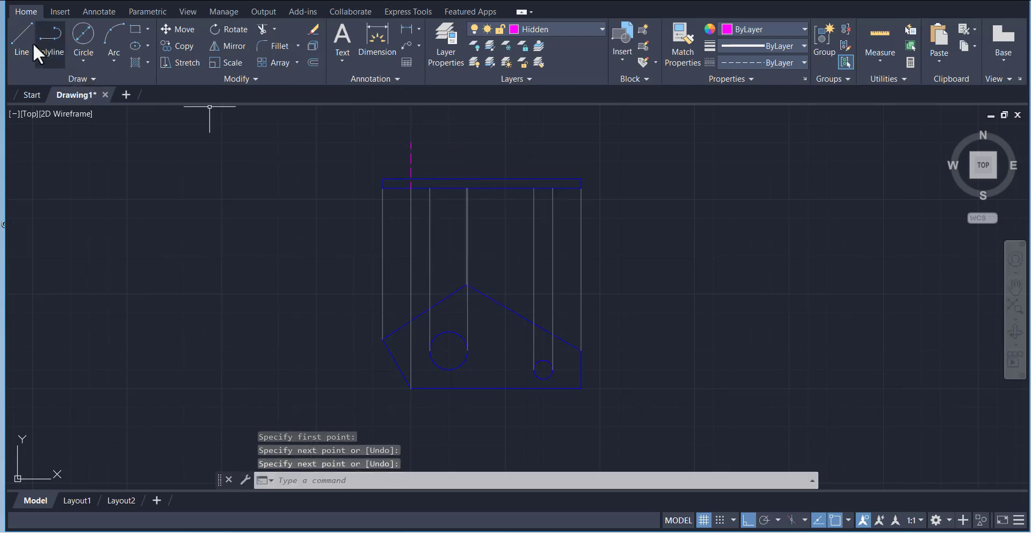
- Draw a vertical hidden line up through the top view from the end of the large hole's left projection line
key("Return")
scroll(430, 139, "up", 2)
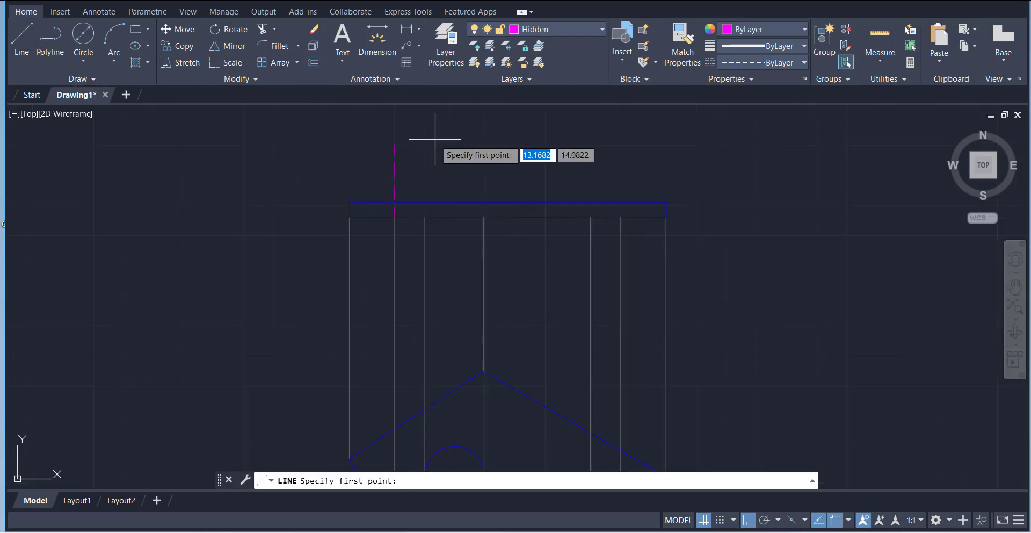
left_click(424, 218)
left_click(425, 158)
right_click(472, 163)
left_click(479, 167)
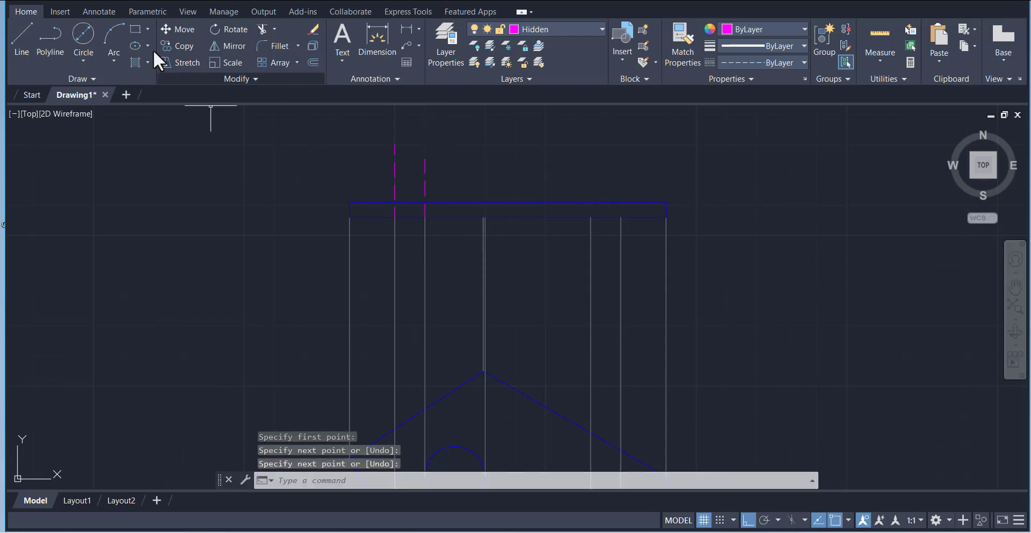
- Draw a vertical hidden line up through the top view from the end of the large hole's right projection line
left_click(21, 44)
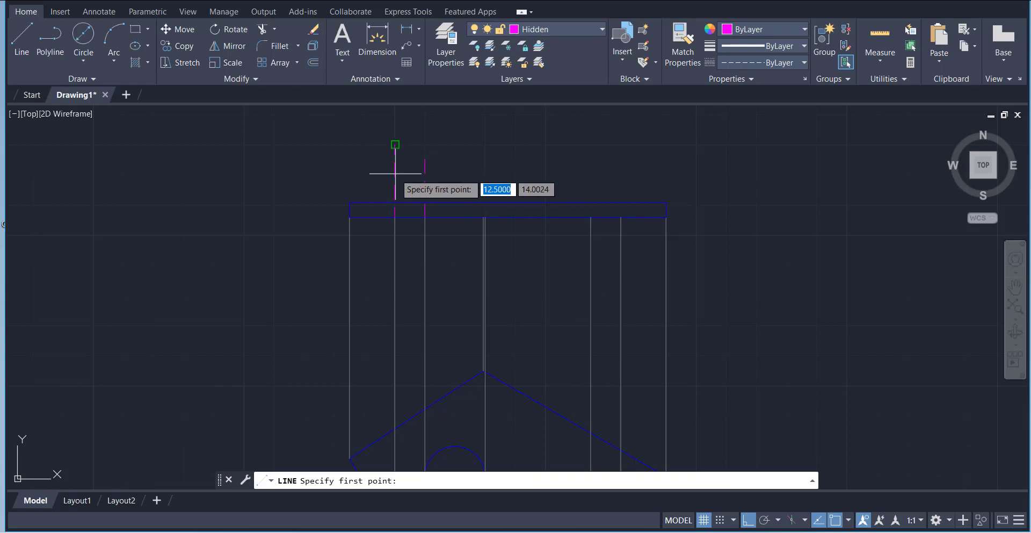
left_click(485, 217)
right_click(509, 154)
left_click(542, 160)
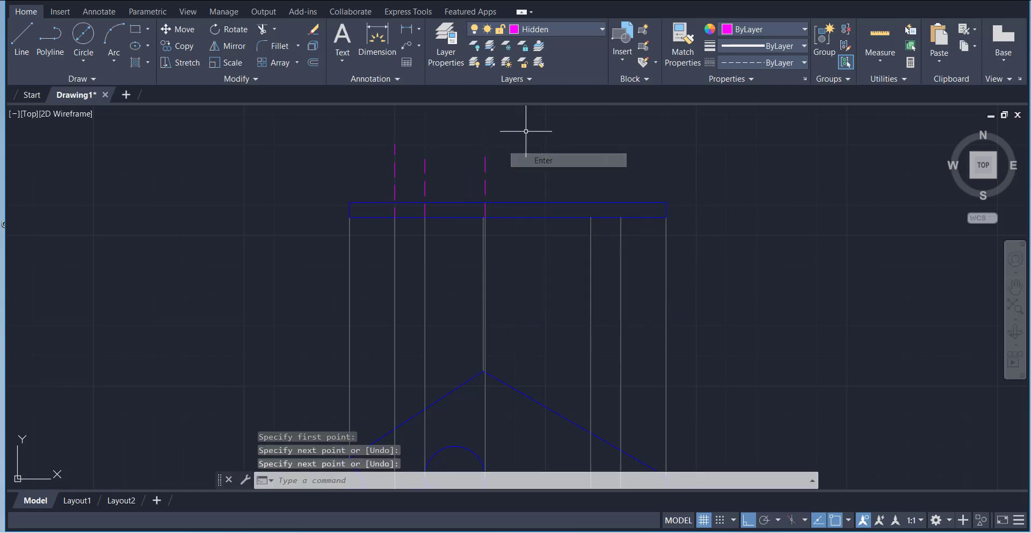
- Draw a vertical hidden line up through the top view from the end of the small hole's left projection line
right_click(531, 133)
left_click(544, 137)
left_click(591, 216)
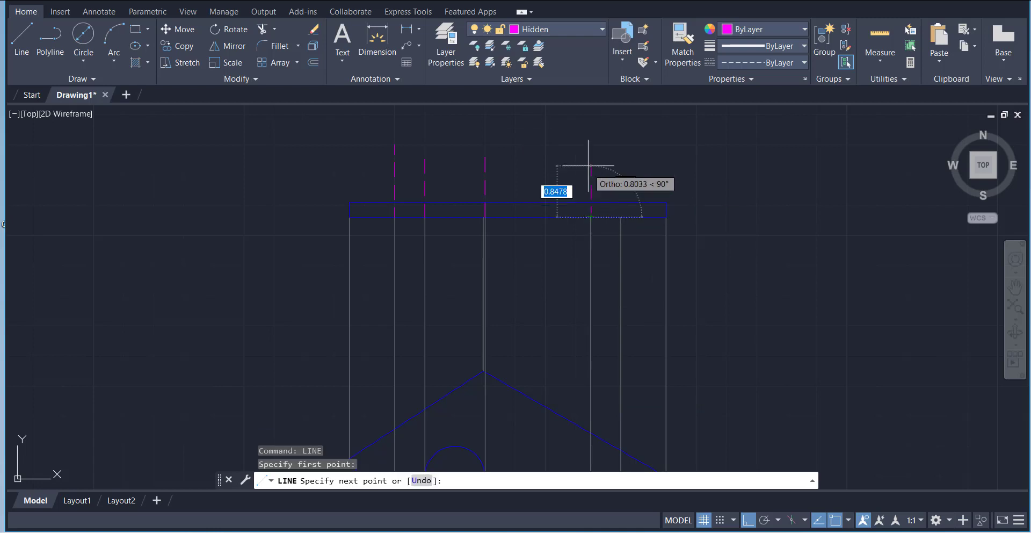
left_click(623, 161)
right_click(646, 155)
left_click(655, 157)
- Draw a vertical hidden line up through the top view from the end of the small hole's right projection line
right_click(642, 157)
left_click(647, 164)
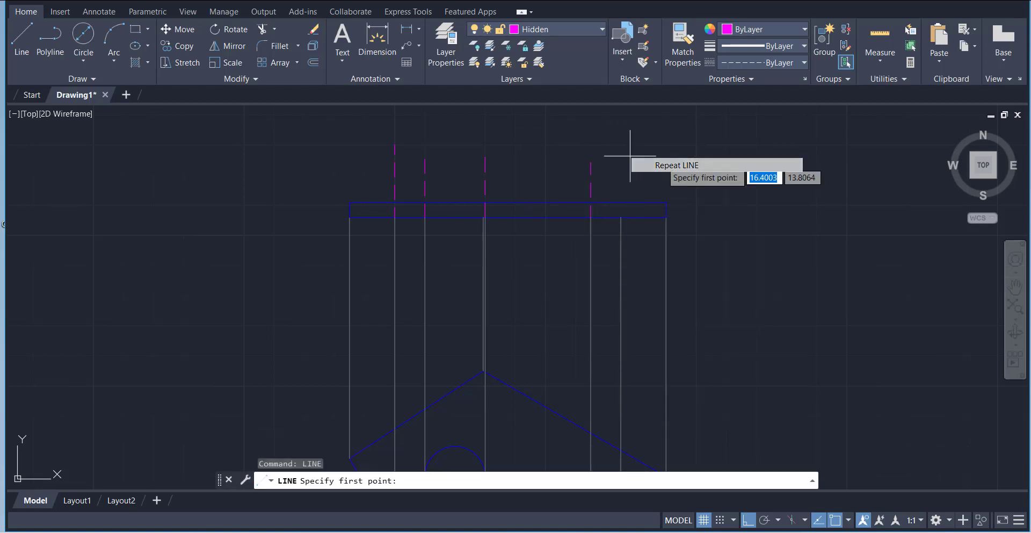
left_click(621, 217)
left_click(621, 181)
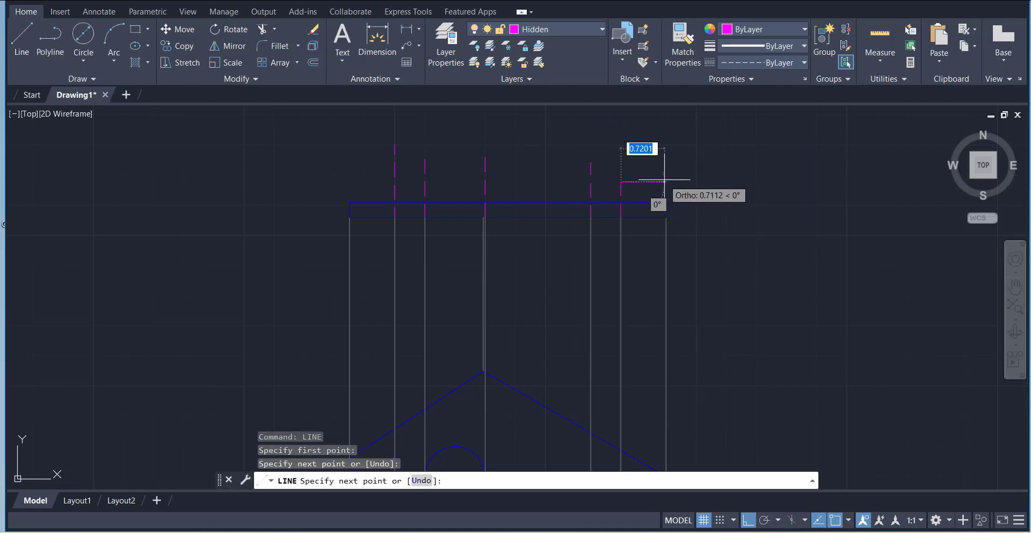
right_click(667, 183)
left_click(686, 192)
- Make Contours the current layer and draw a vertical line up through the top view from the end of the apex projection line
scroll(455, 160, "up", 2)
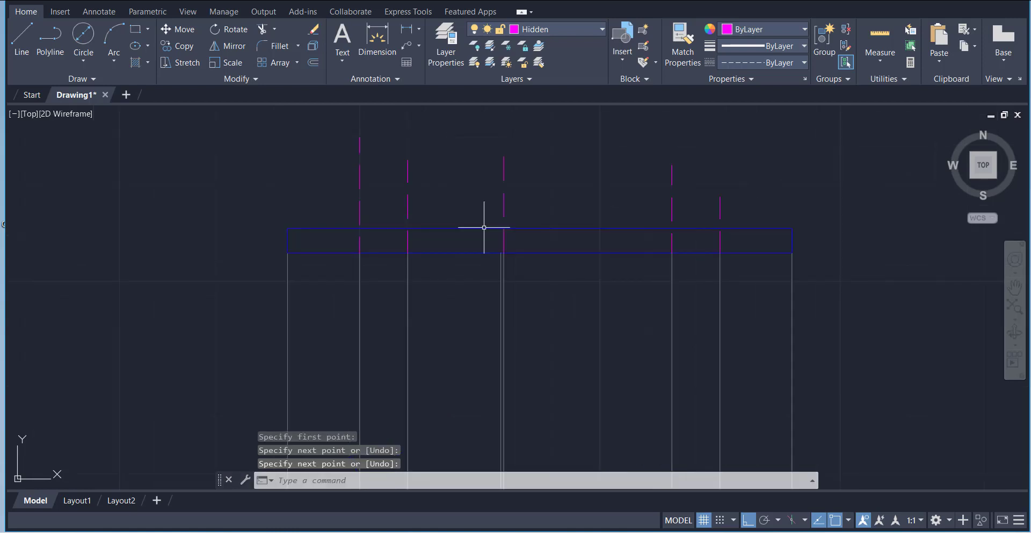
left_click(545, 30)
left_click(543, 101)
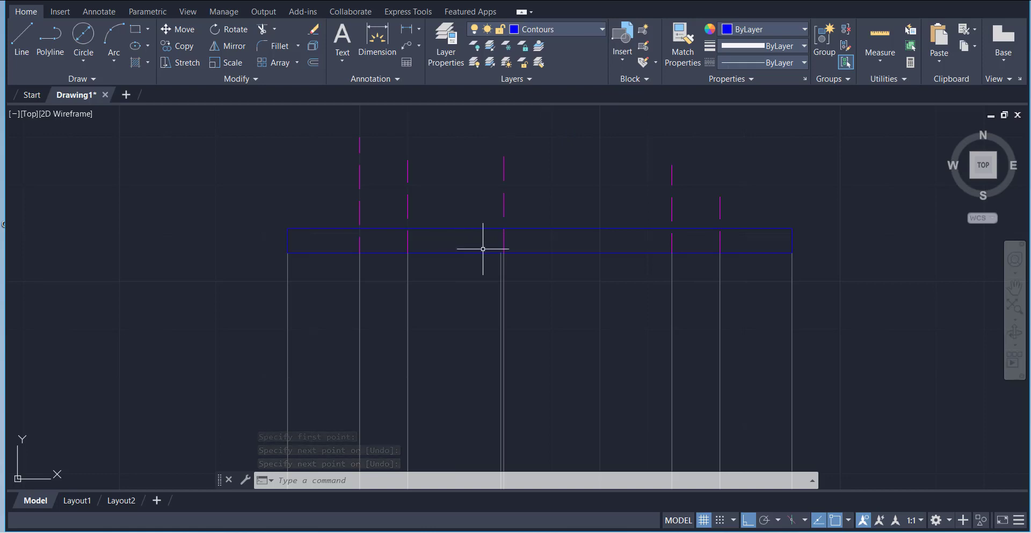
scroll(499, 245, "down", 4)
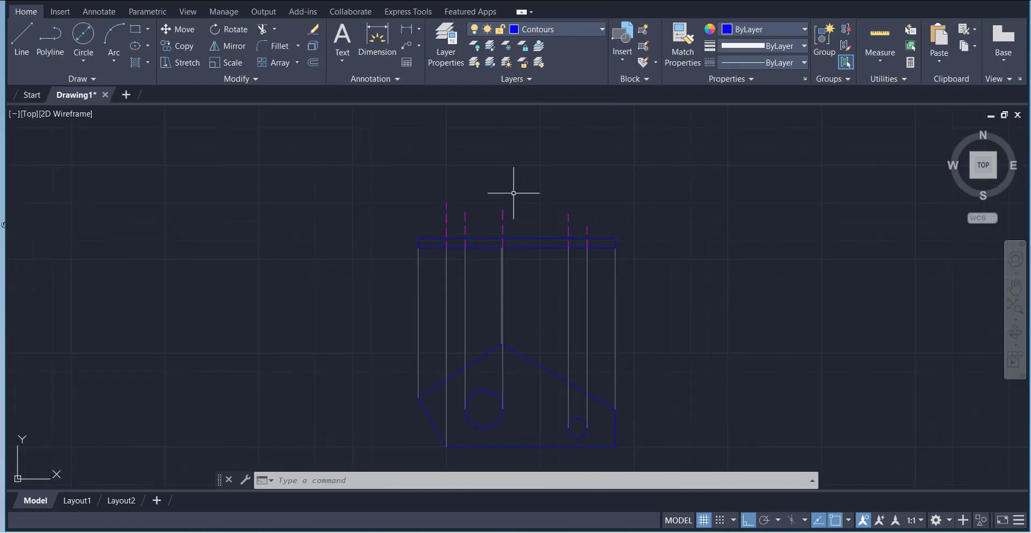
scroll(513, 192, "up", 4)
left_click(23, 51)
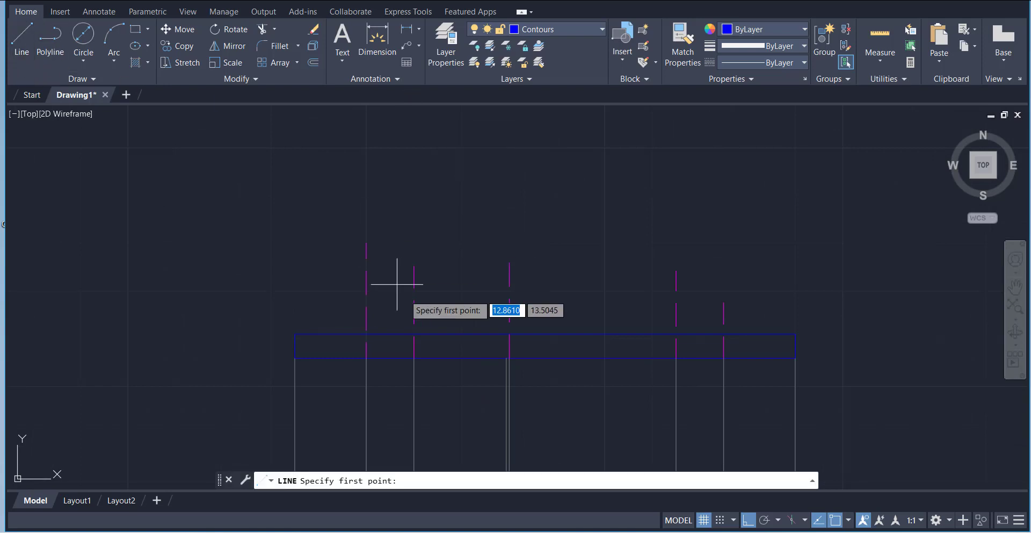
left_click(507, 357)
left_click(489, 259)
right_click(536, 232)
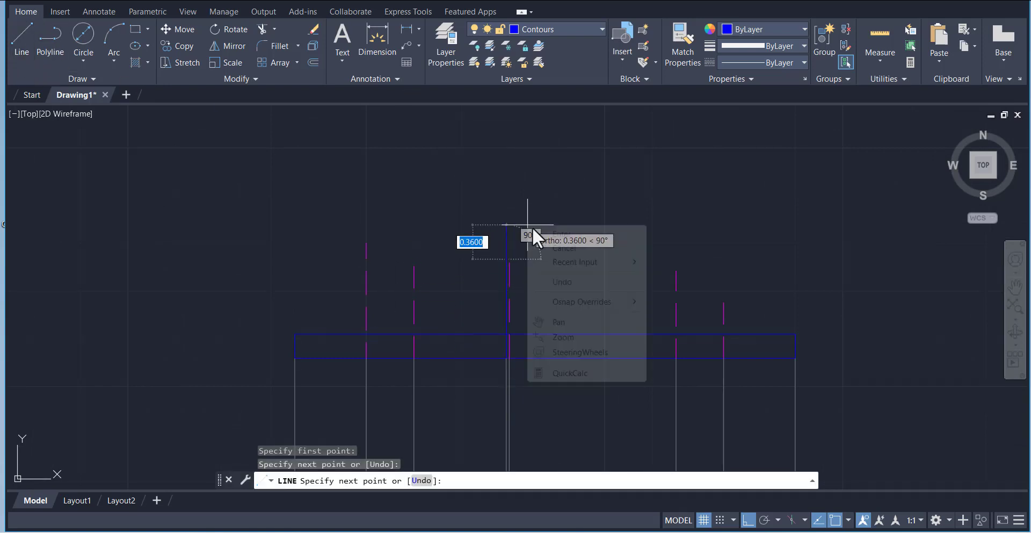
left_click(561, 231)
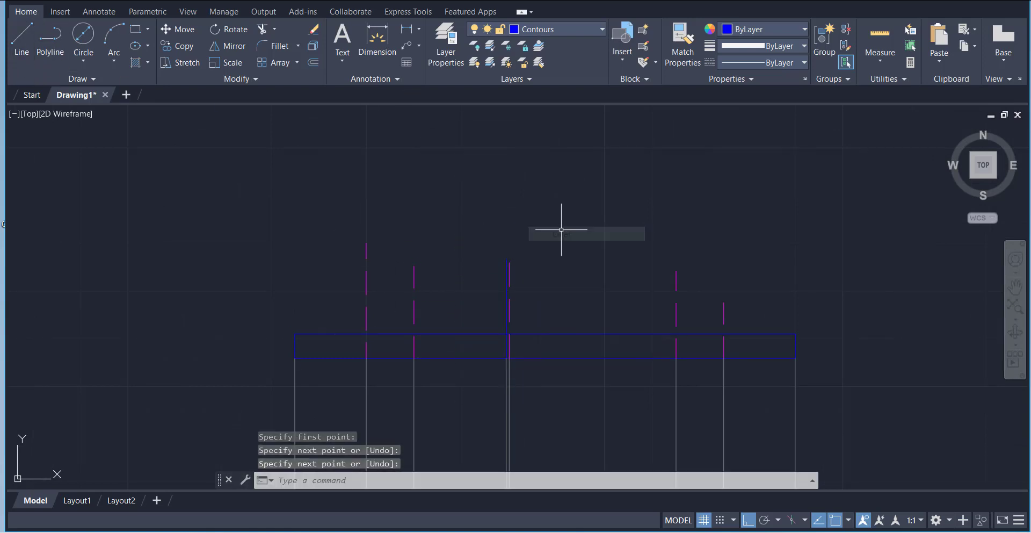
- Trim the ends of the vertical hidden and contour lines that extend above the top view rectangle
left_click(275, 29)
left_click(277, 54)
left_click_drag(337, 284, 568, 342)
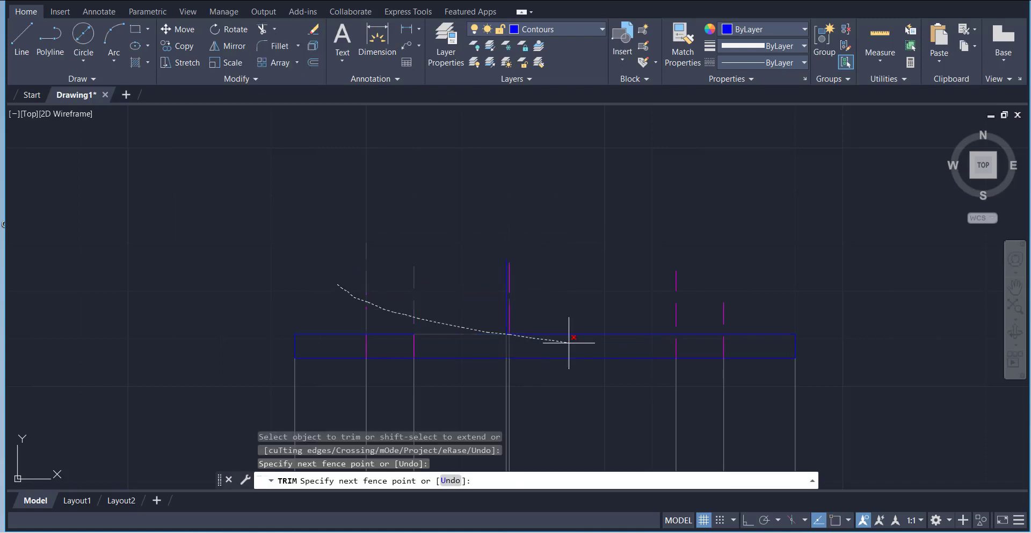
left_click_drag(663, 310, 598, 276)
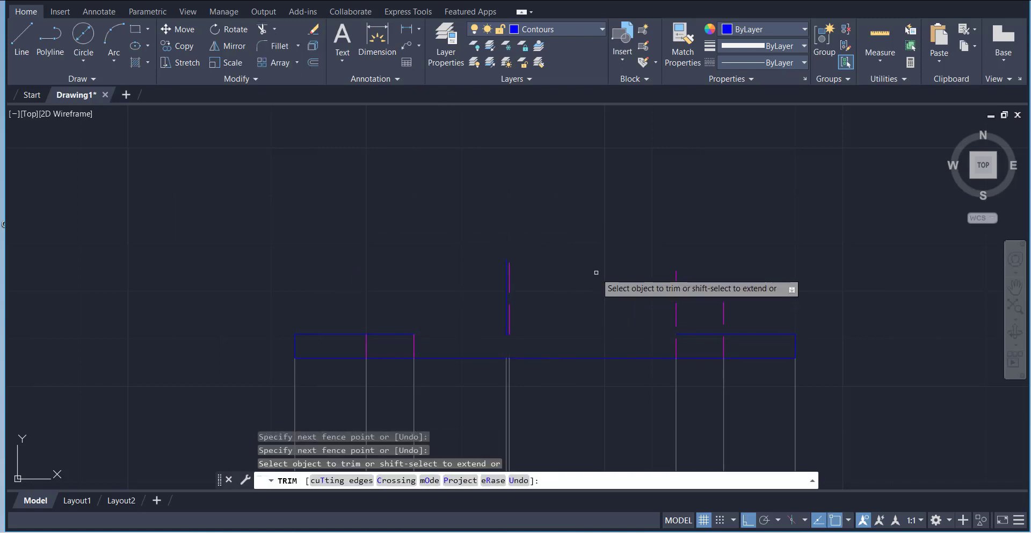
key("ctrl+z")
left_click_drag(324, 262, 500, 292)
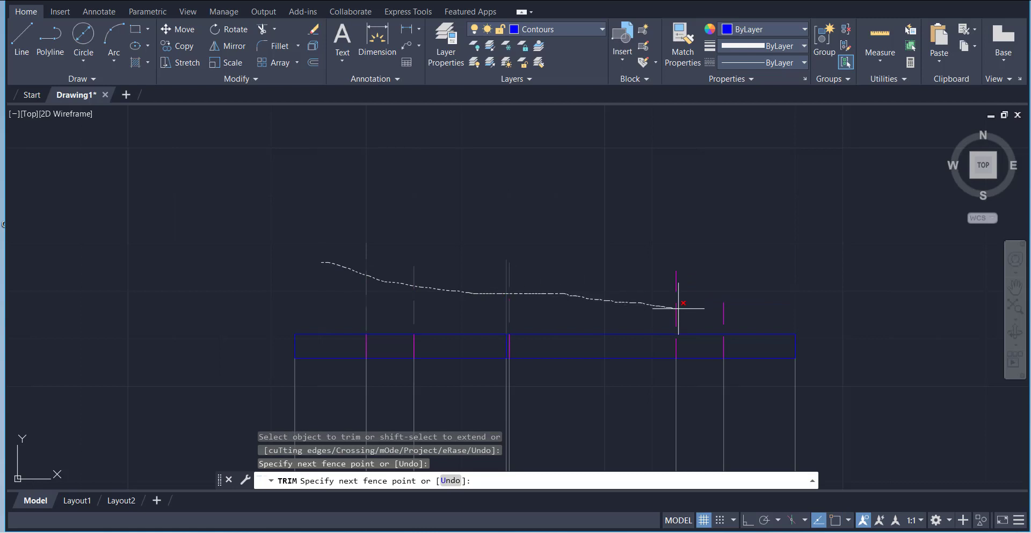
left_click_drag(741, 310, 749, 311)
right_click(594, 212)
left_click(610, 221)
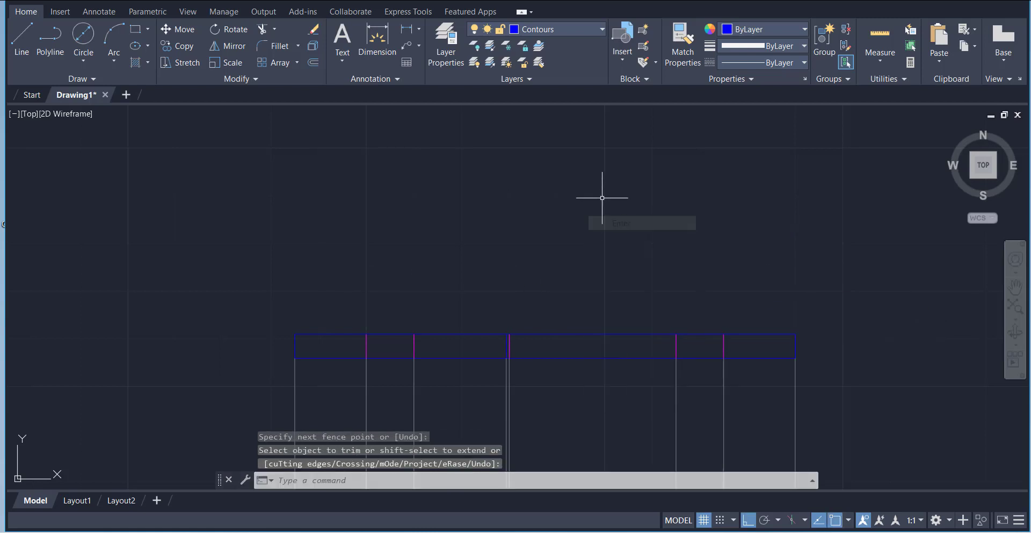
- Turn off the Construsion layer
scroll(602, 198, "down", 4)
scroll(602, 198, "down", 1)
scroll(594, 250, "up", 1)
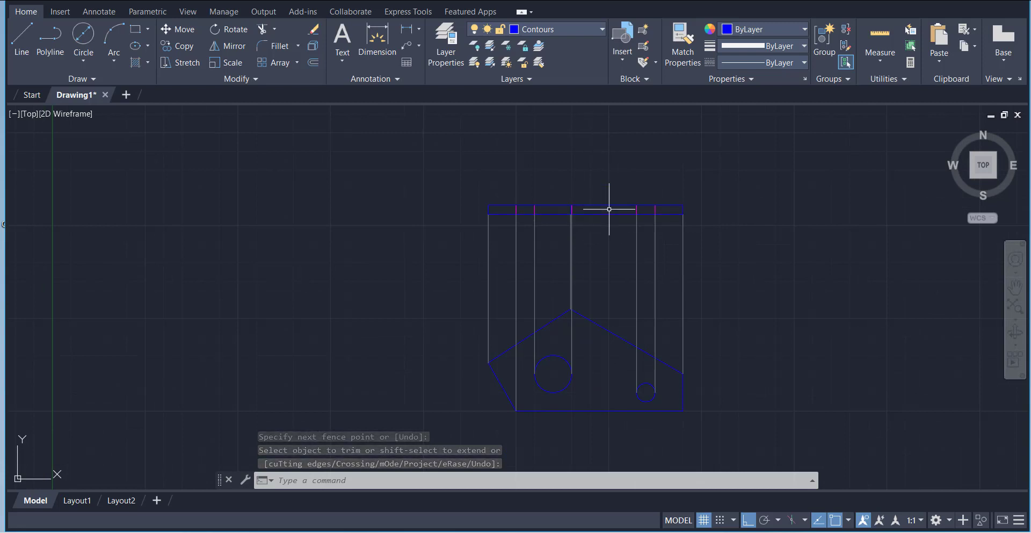
left_click(532, 24)
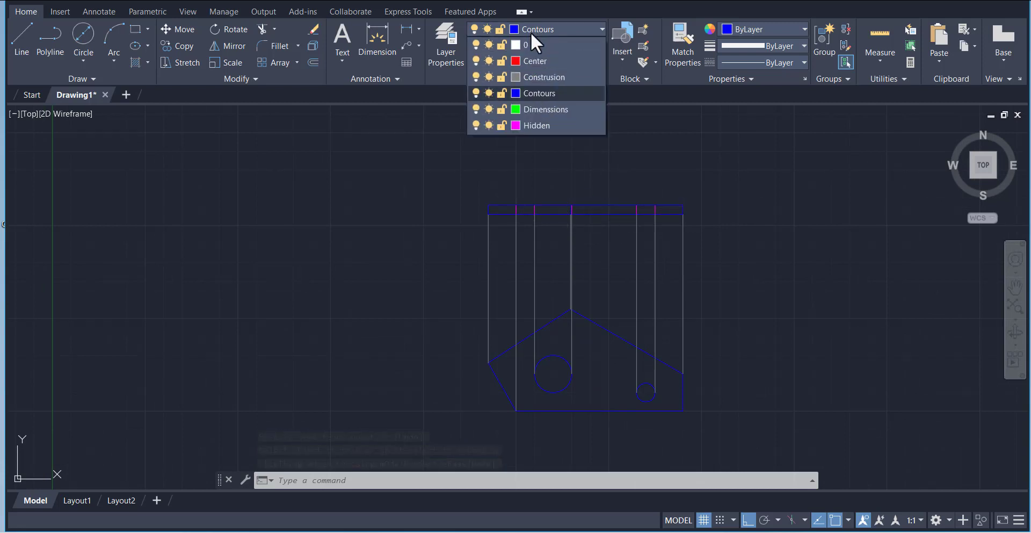
left_click(474, 77)
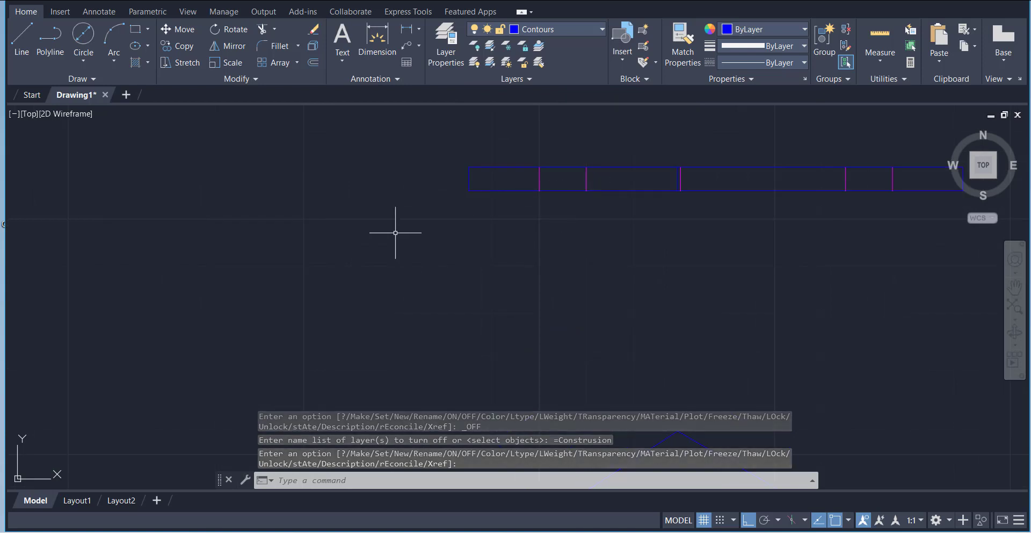
- Set the global linetype scale (LTSCALE) to 0.25
scroll(396, 232, "down", 4)
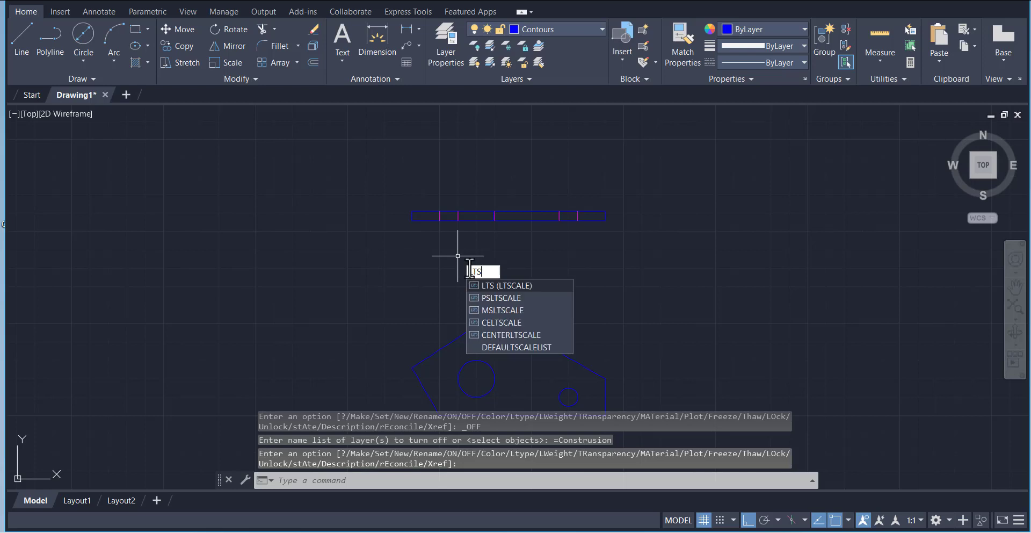
key("Return")
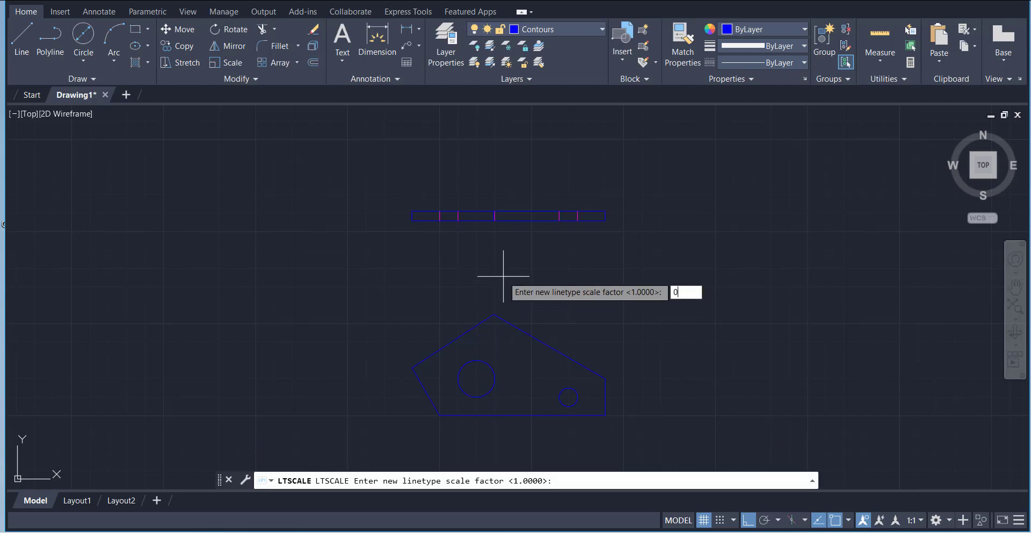
key("Return")
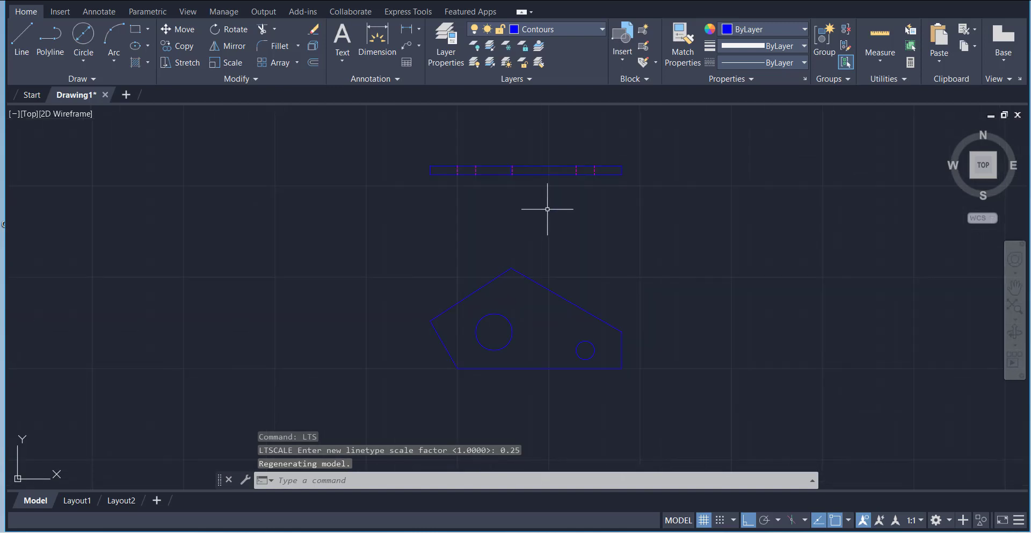
- Check the Slider Block reference image, turn the Construsion layer on and make it the current layer
key("alt+Tab")
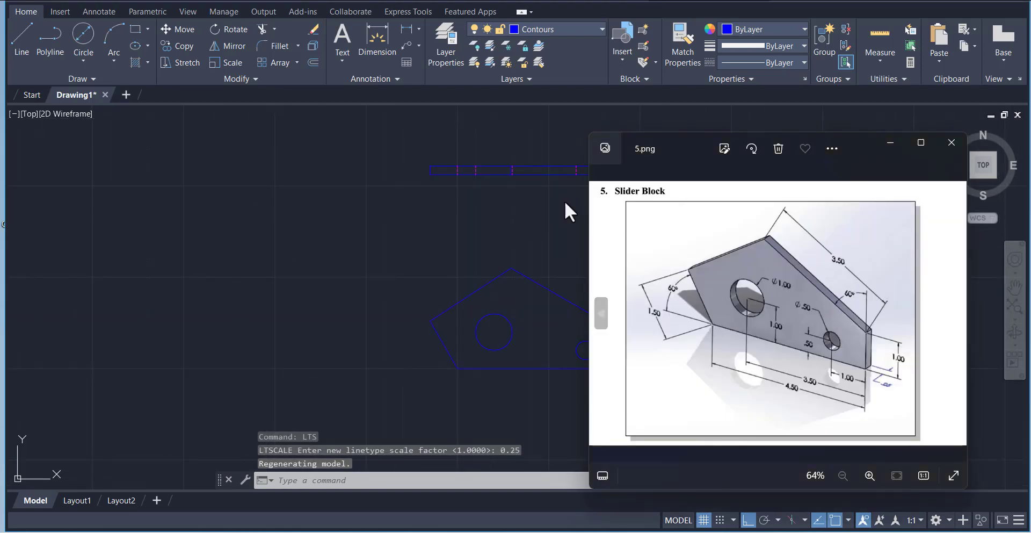
key("alt+Tab")
left_click(534, 30)
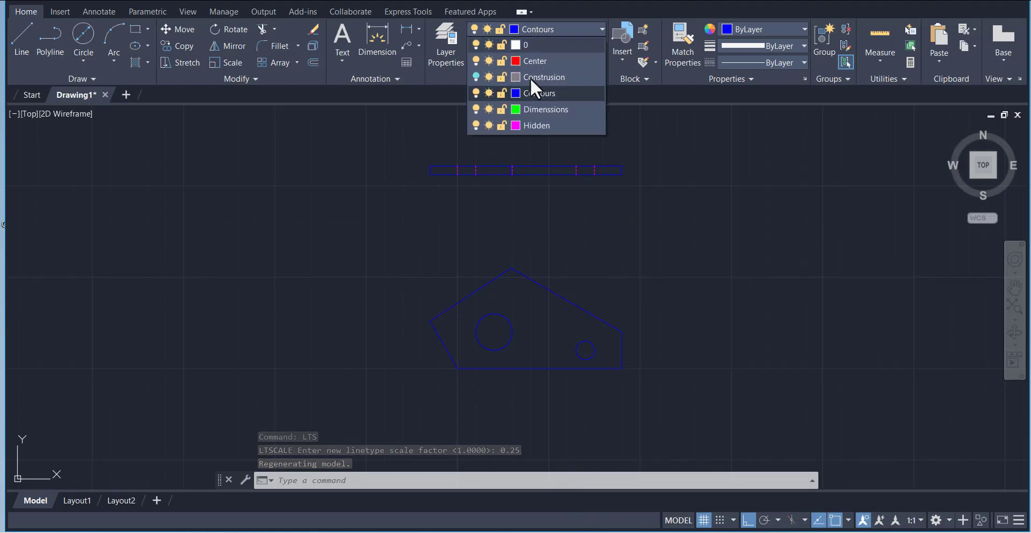
left_click(475, 77)
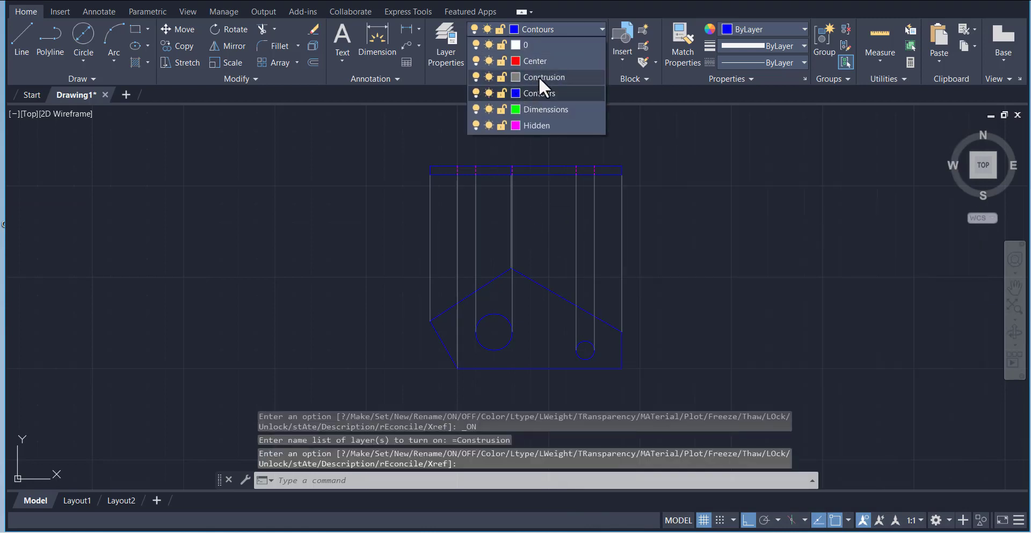
left_click(539, 77)
- Draw a horizontal construction line from the front view's apex to the right, well past the profile
left_click(12, 40)
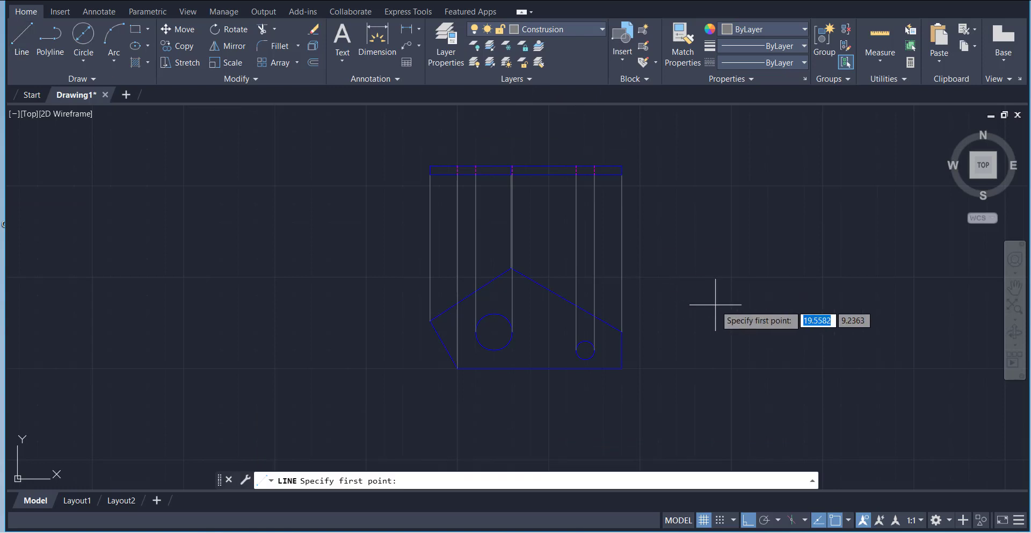
left_click(511, 267)
left_click(789, 275)
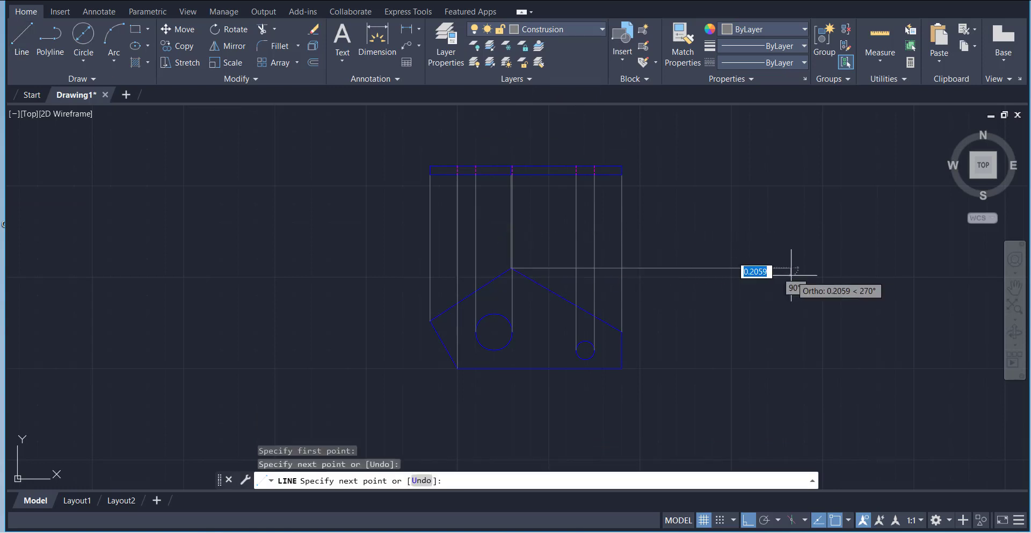
right_click(733, 210)
left_click(749, 217)
- Draw a horizontal construction line to the right from the front view's lower-right corner
right_click(691, 194)
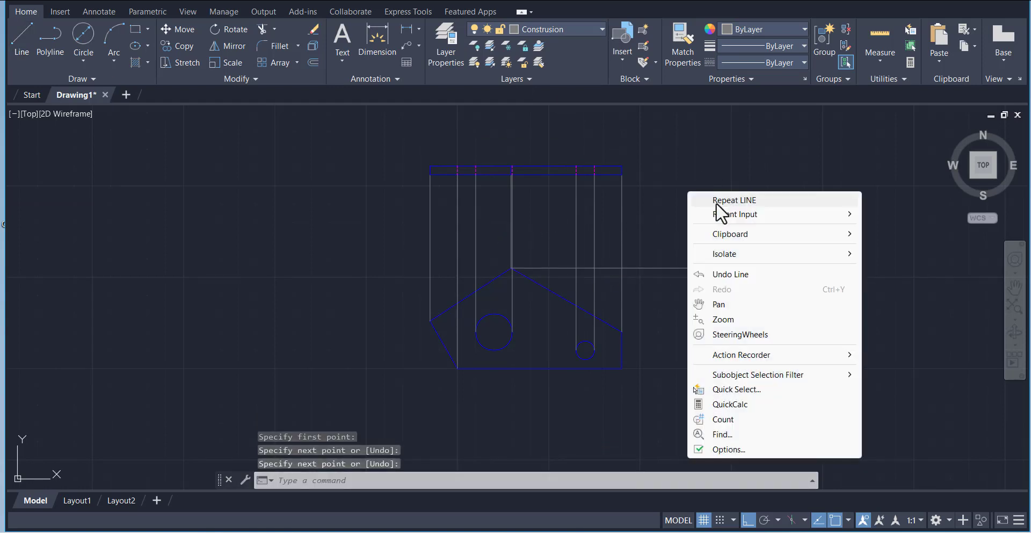
left_click(716, 201)
left_click(622, 368)
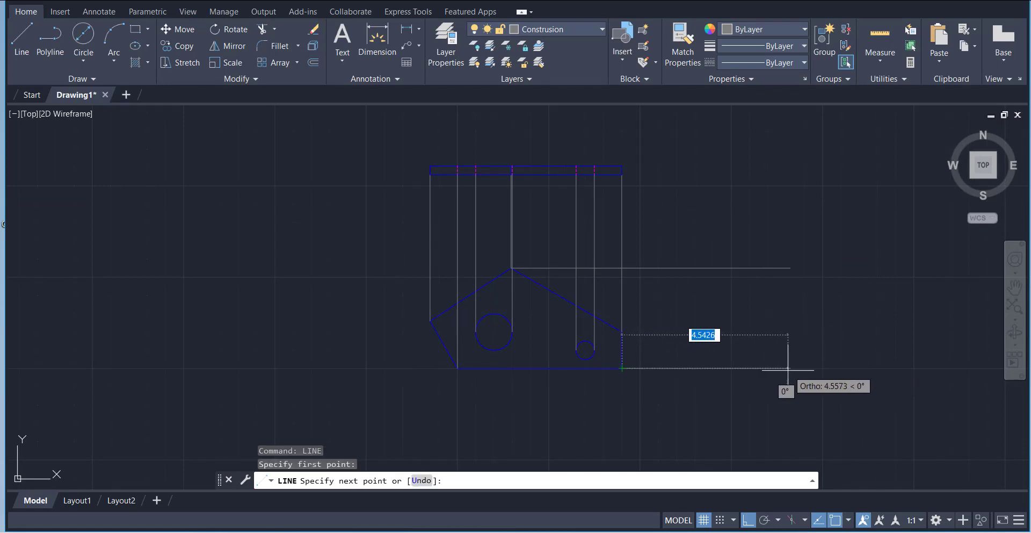
left_click(813, 369)
right_click(844, 260)
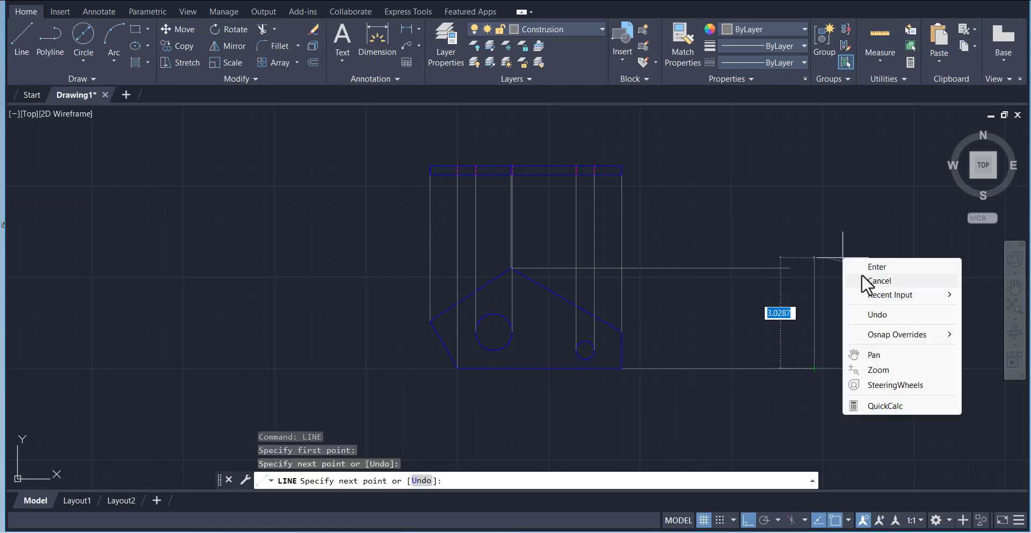
left_click(862, 267)
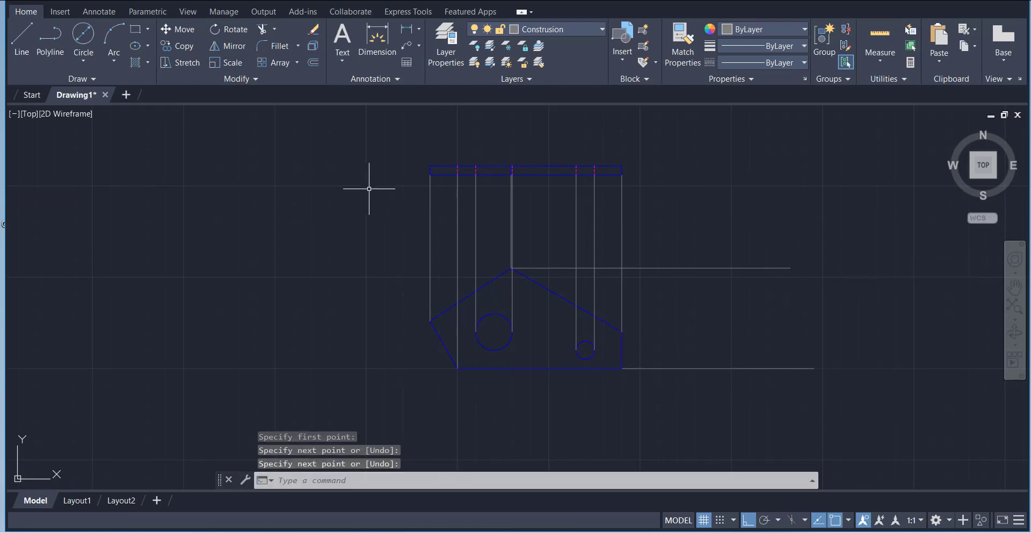
- Make Contours the current layer and draw a vertical line crossing both horizontal projection lines right of the front view
left_click(553, 30)
left_click(556, 95)
left_click(16, 43)
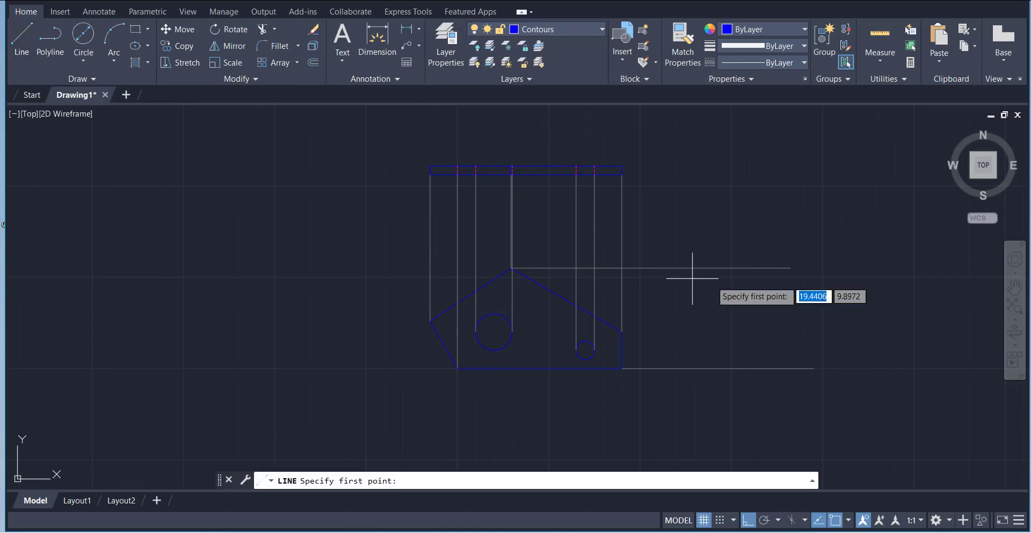
left_click(746, 283)
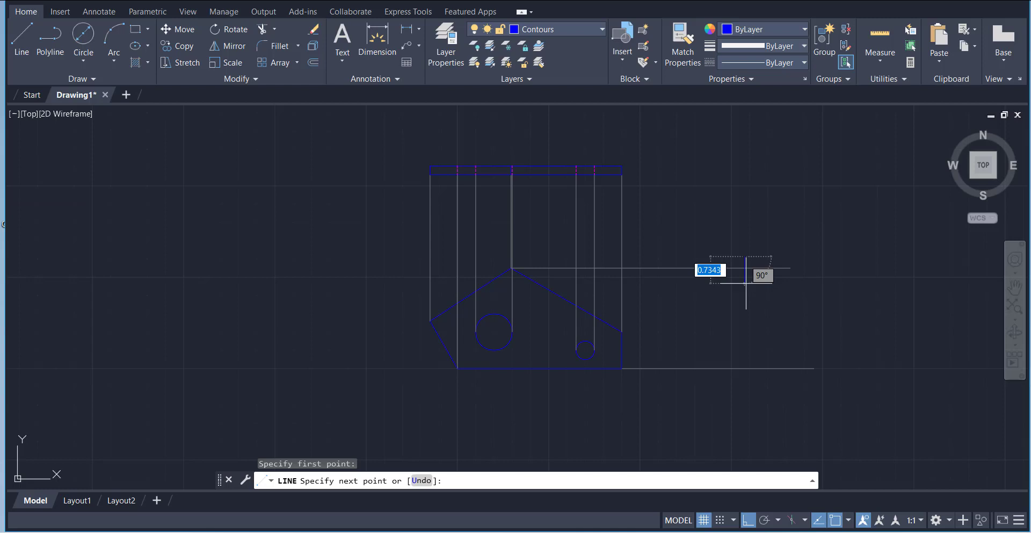
left_click(744, 400)
right_click(795, 323)
left_click(801, 332)
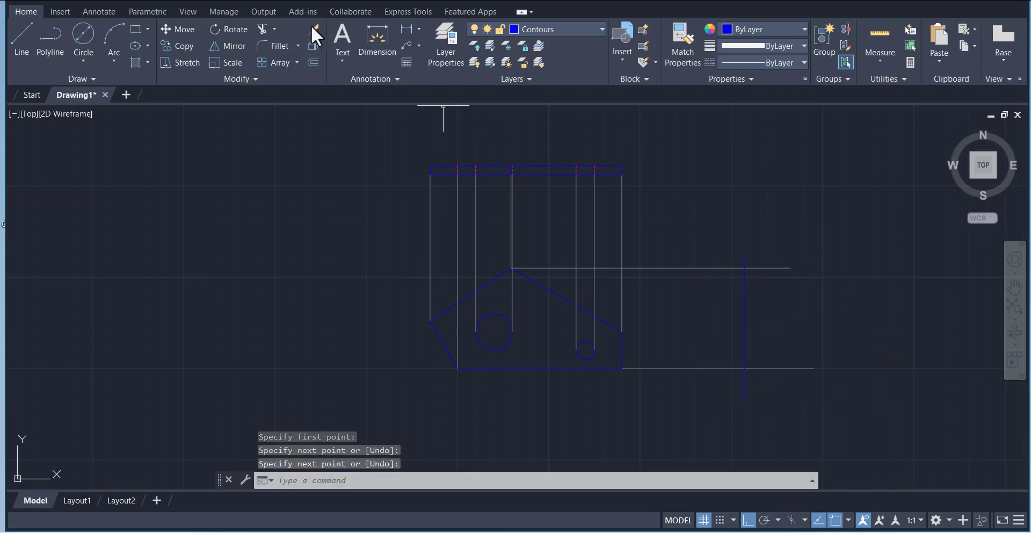
- Trim the overhanging ends of the vertical contour line and the two horizontal projection lines where they cross
left_click(274, 29)
left_click(282, 56)
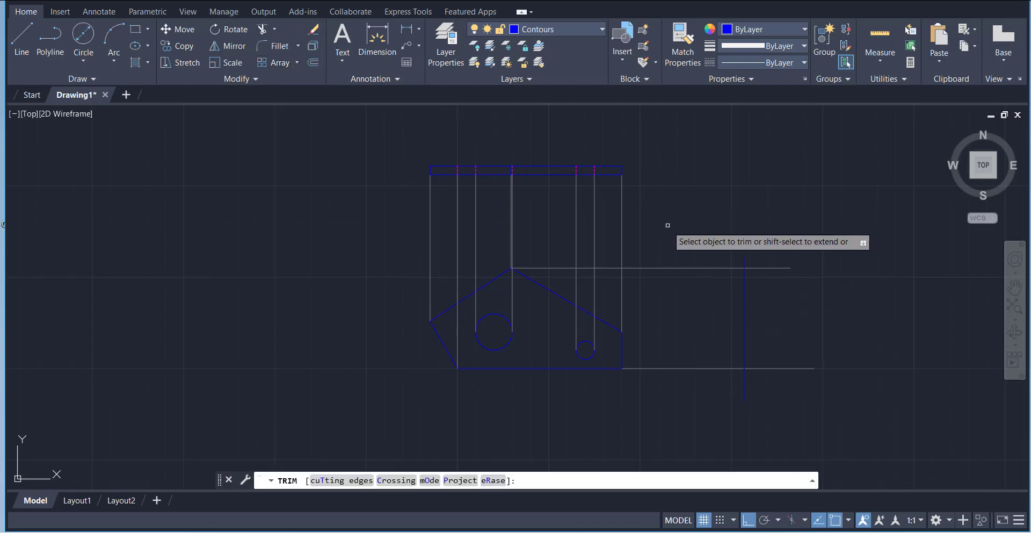
left_click(744, 263)
left_click(768, 268)
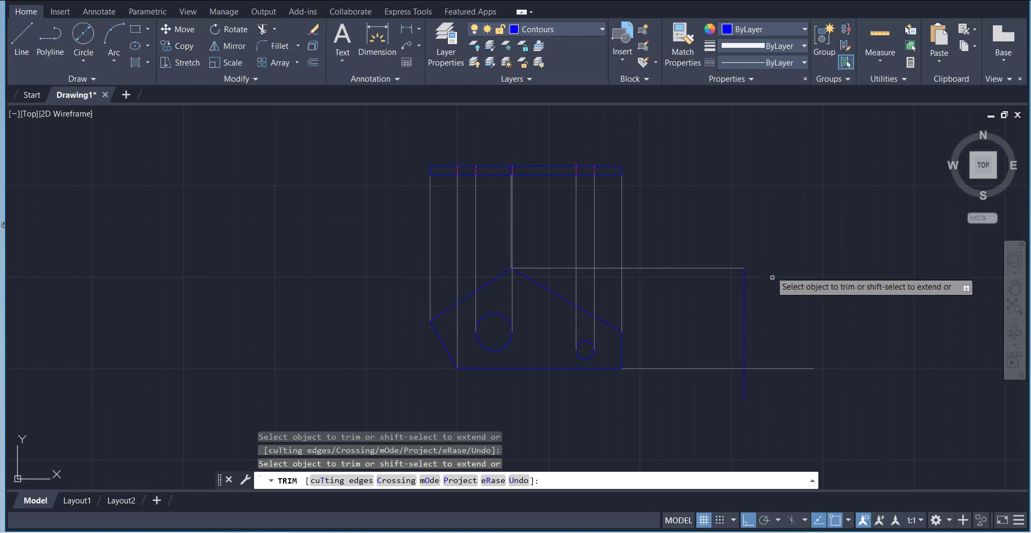
left_click(773, 368)
left_click(744, 387)
right_click(773, 285)
left_click(788, 295)
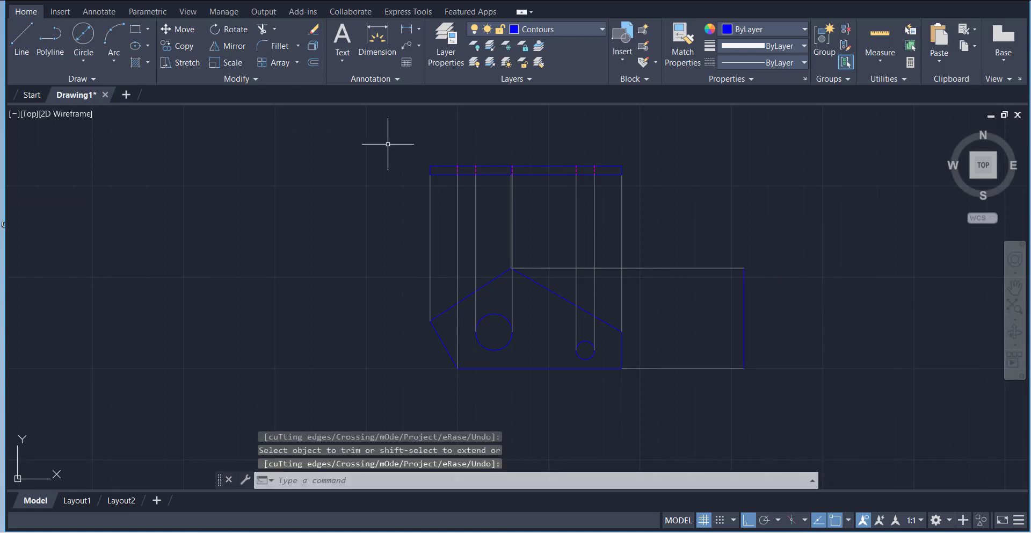
- Offset the side view's vertical contour line 0.25 to the right
left_click(313, 61)
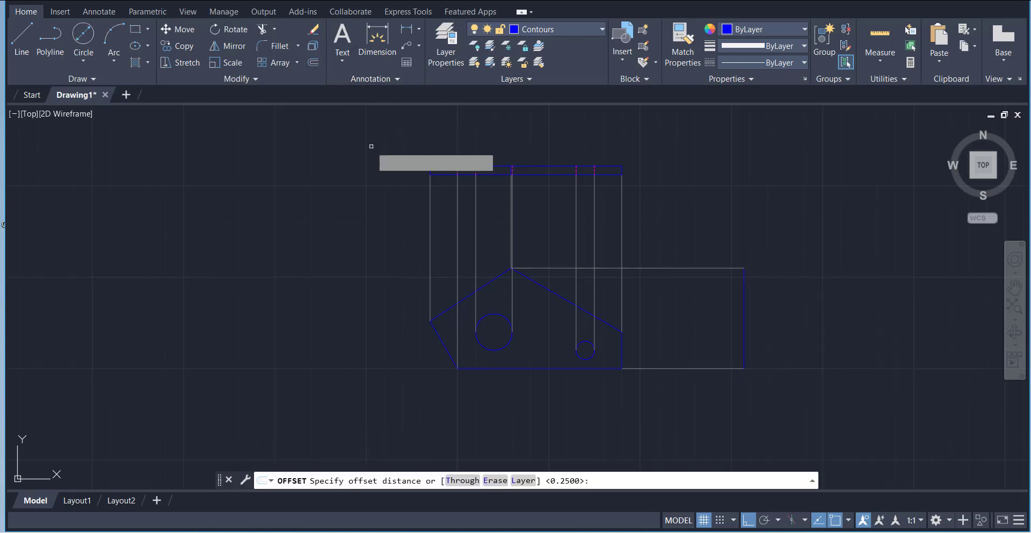
key("Return")
left_click(745, 299)
left_click(781, 299)
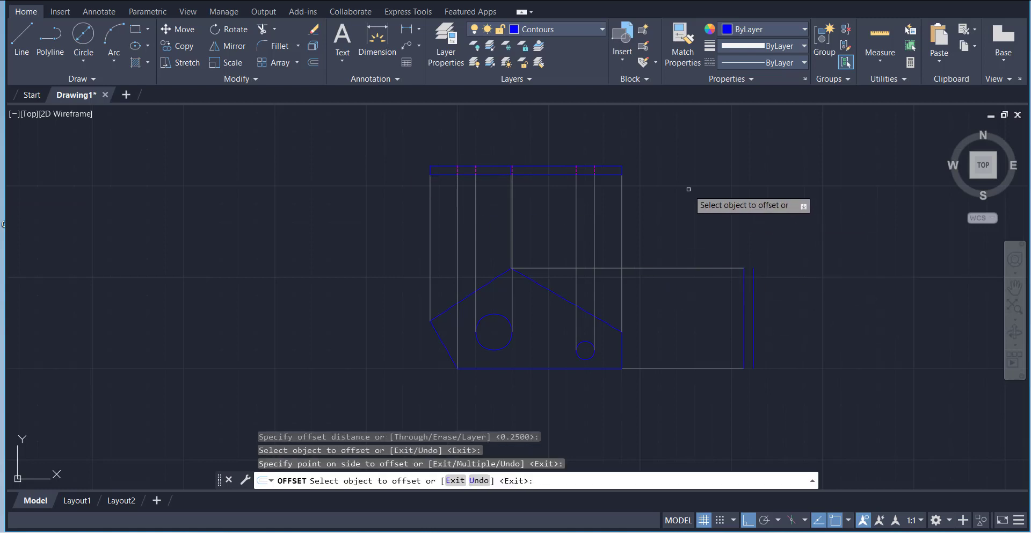
- Close the top of the side view with a line between the upper ends of its two vertical lines
left_click(10, 50)
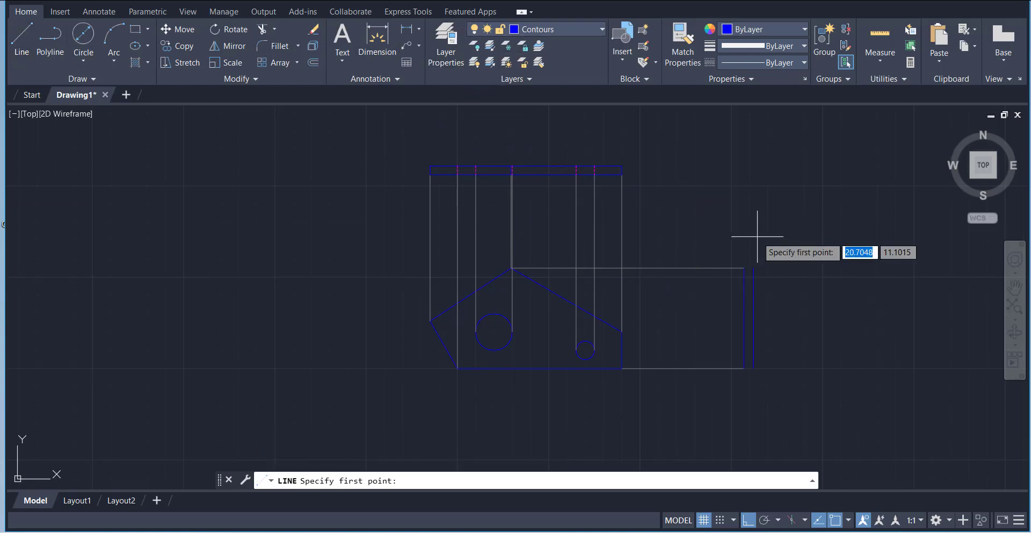
left_click(753, 267)
right_click(776, 242)
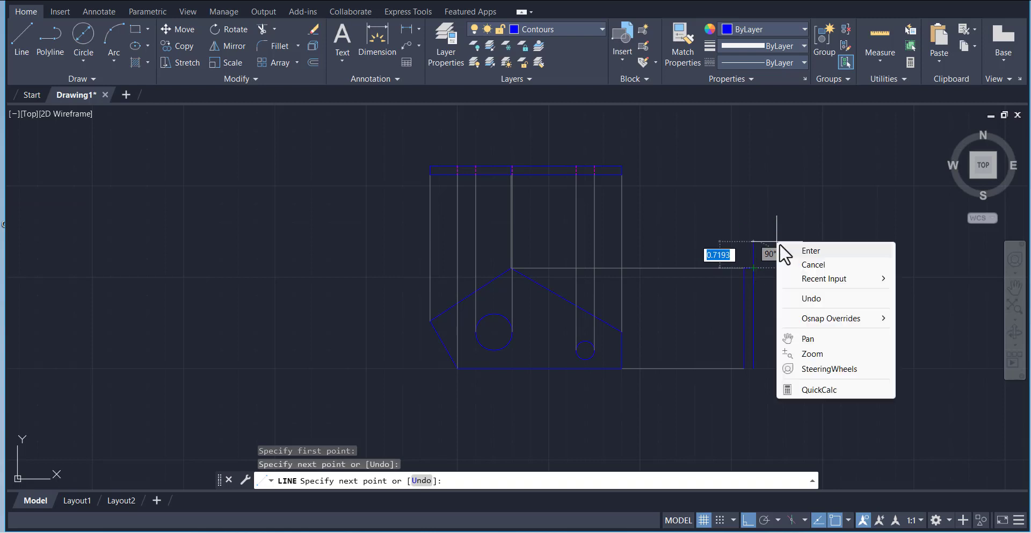
left_click(790, 251)
- Close the bottom of the side view with a line between the lower ends of its two vertical lines
right_click(798, 288)
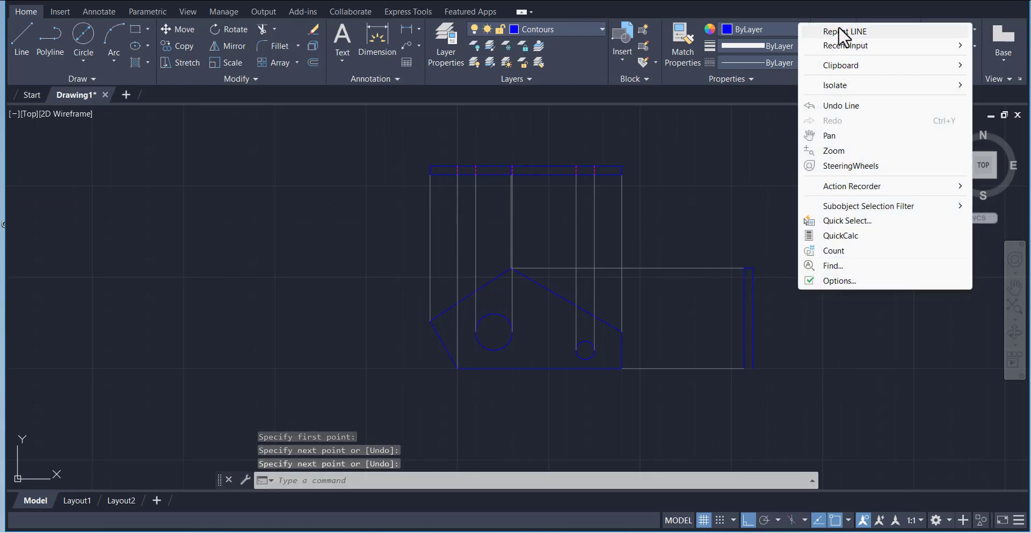
left_click(838, 27)
left_click(745, 368)
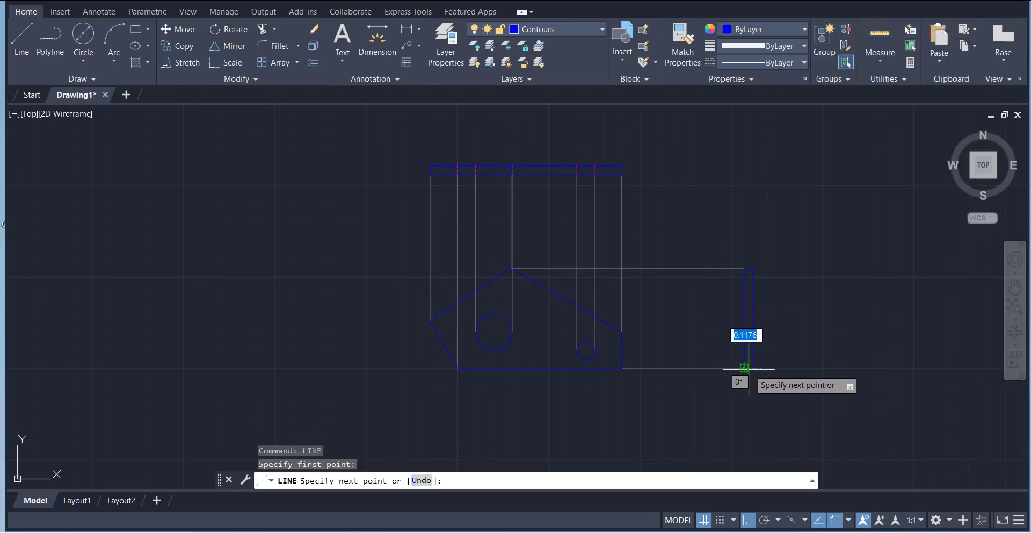
left_click(753, 368)
right_click(803, 269)
left_click(829, 277)
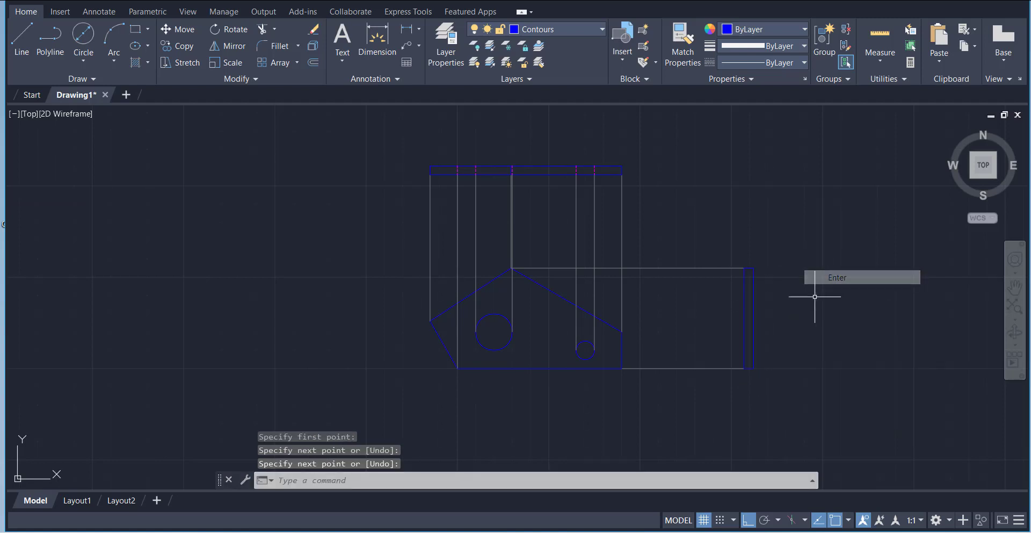
- On the Construsion layer, draw a horizontal projection line from the upper end of the profile's right edge toward the side view
left_click(551, 30)
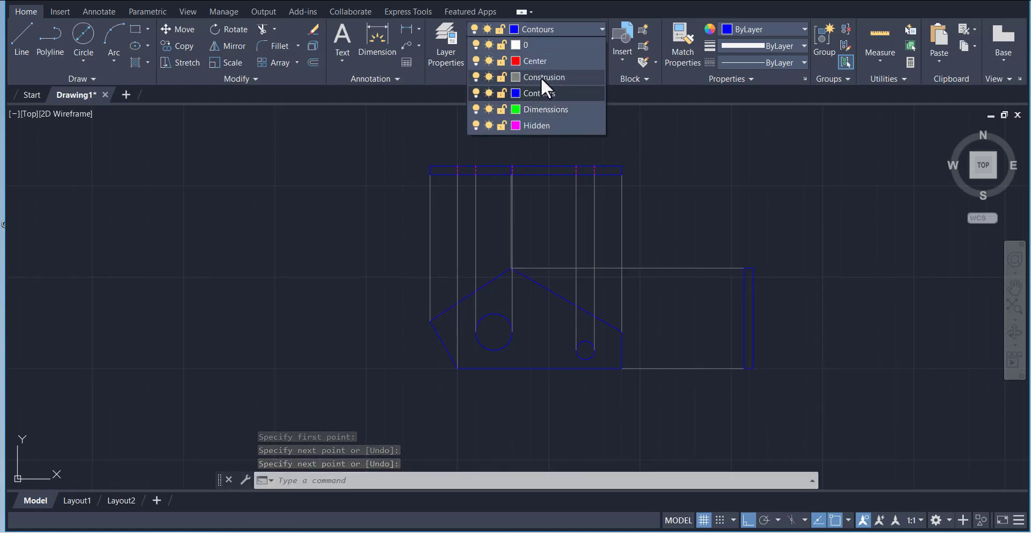
left_click(542, 77)
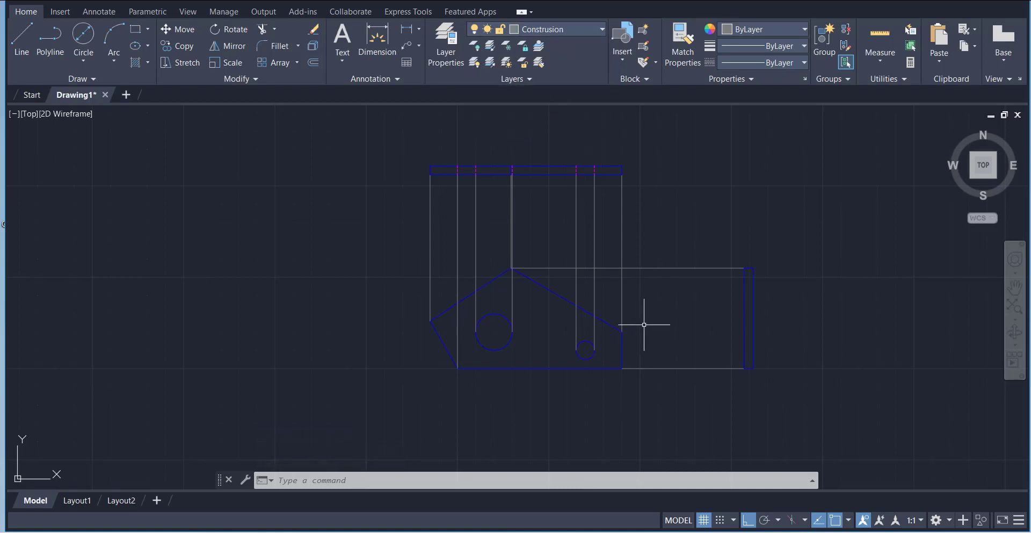
left_click(27, 33)
scroll(653, 338, "up", 2)
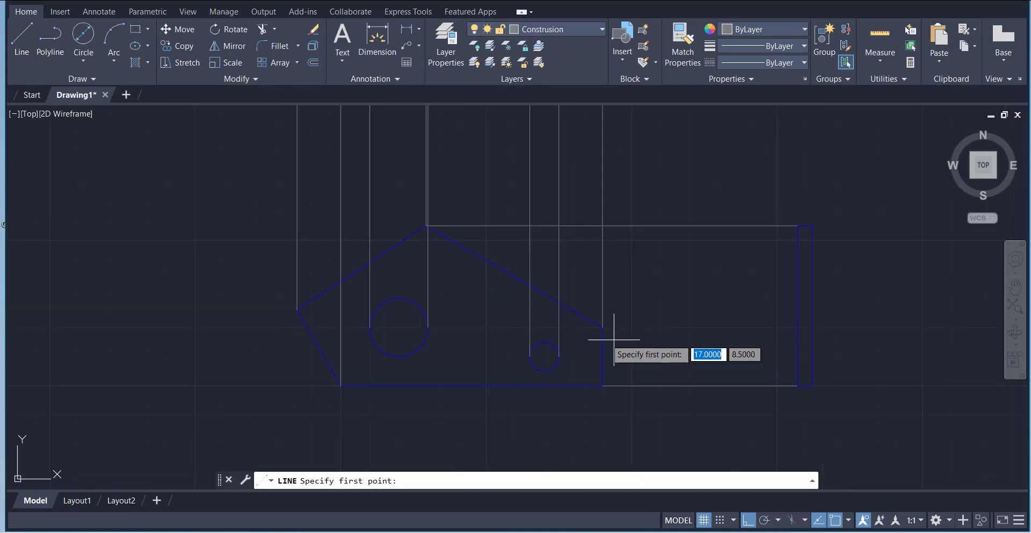
scroll(543, 327, "down", 2)
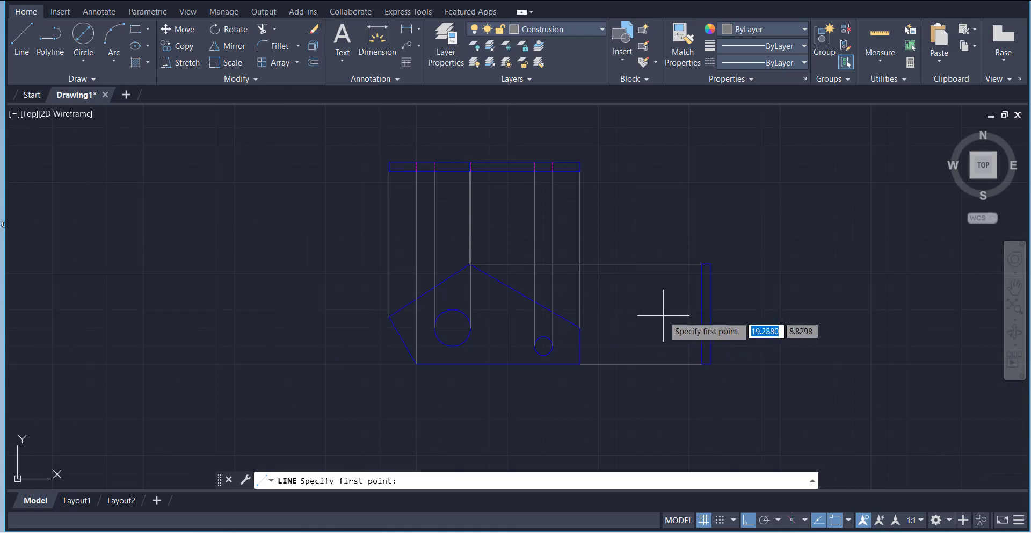
left_click(580, 328)
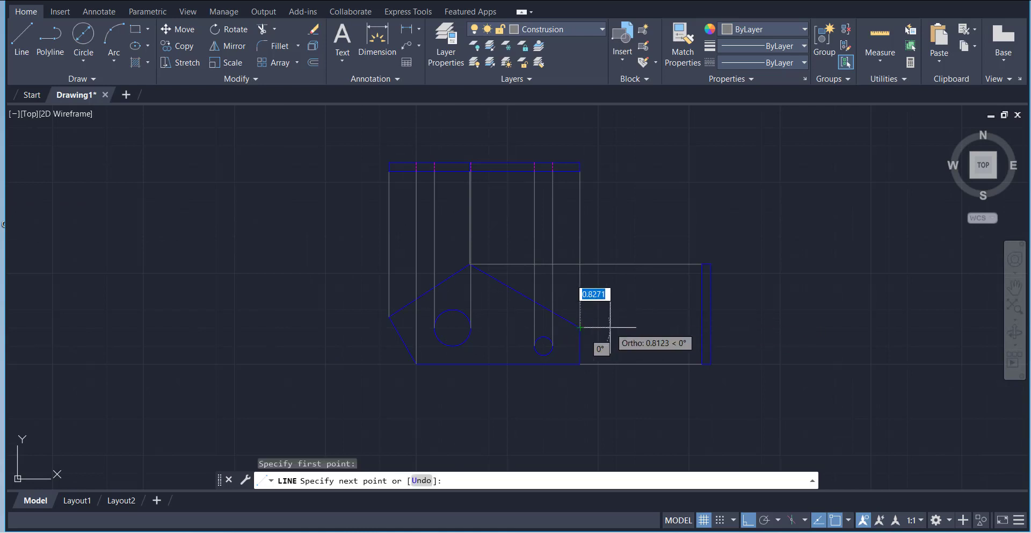
left_click(662, 327)
right_click(651, 341)
left_click(668, 353)
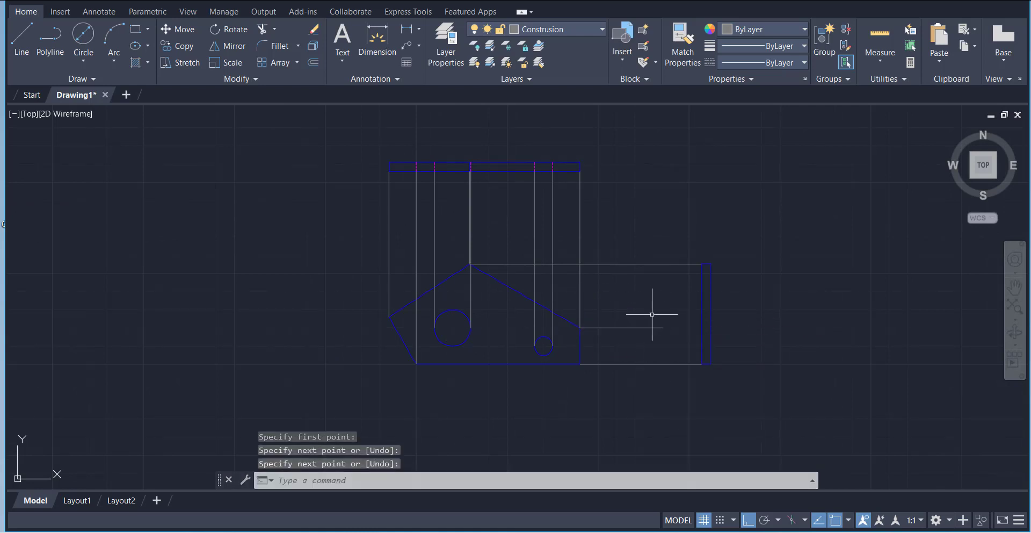
- Draw a horizontal projection line from the top quadrant of the large hole toward the side view
right_click(654, 316)
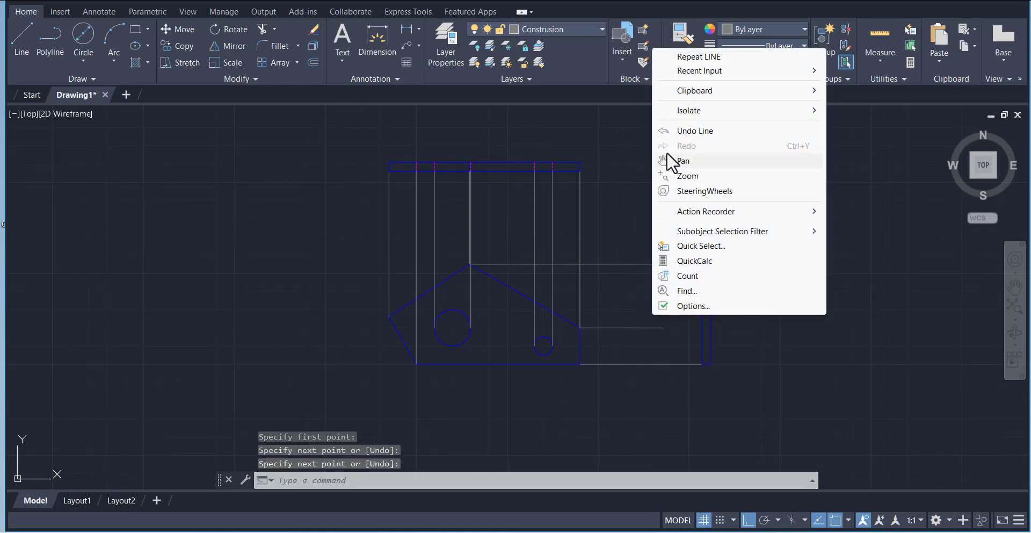
left_click(686, 57)
left_click(452, 309)
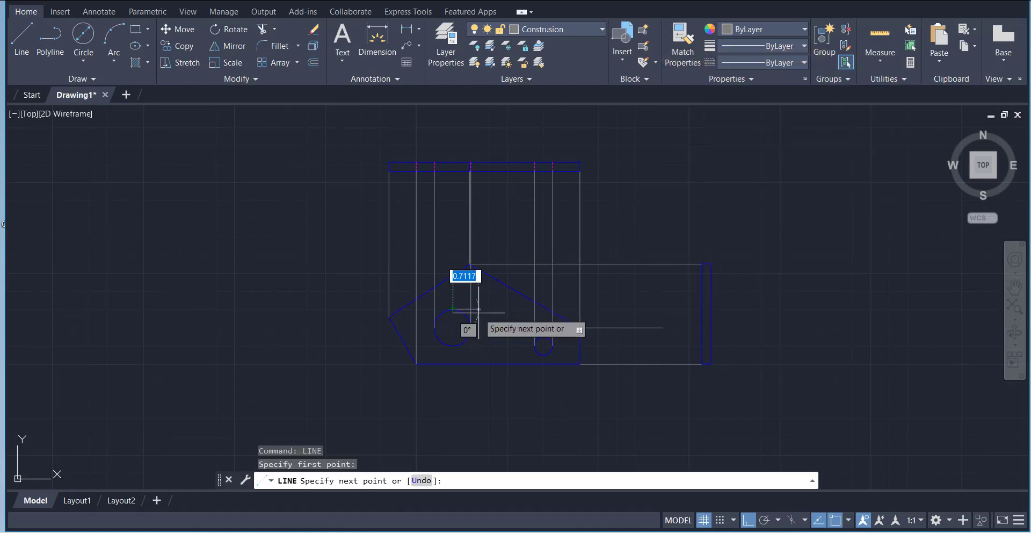
left_click(618, 309)
right_click(643, 279)
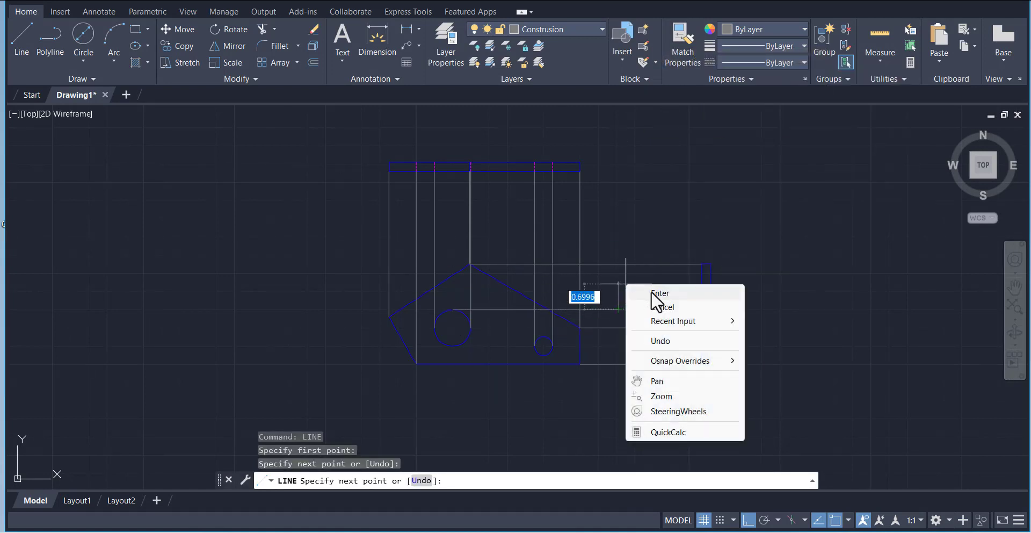
left_click(650, 291)
- Draw a horizontal projection line from the bottom quadrant of the large hole toward the side view
right_click(617, 157)
left_click(652, 163)
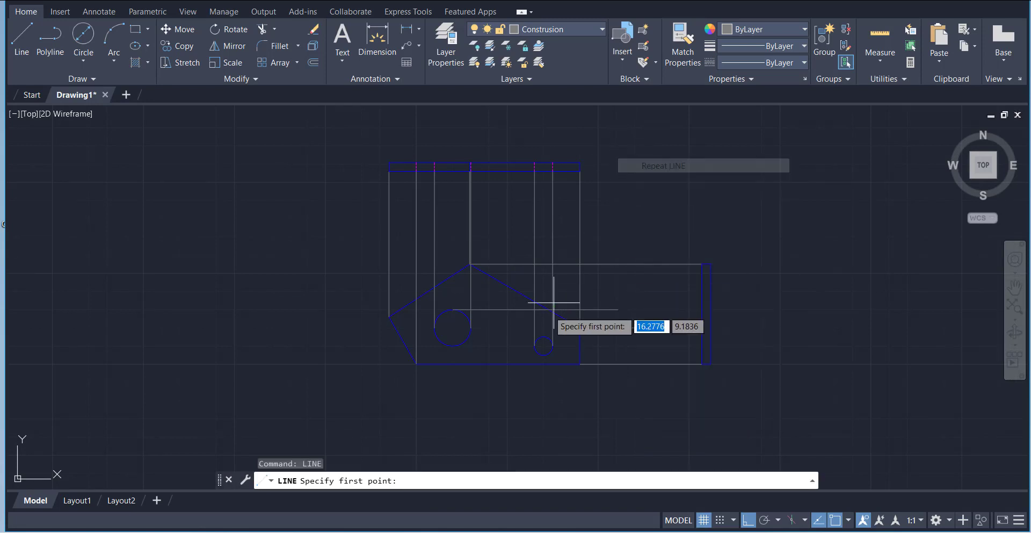
left_click(452, 345)
left_click(661, 345)
right_click(656, 282)
left_click(668, 290)
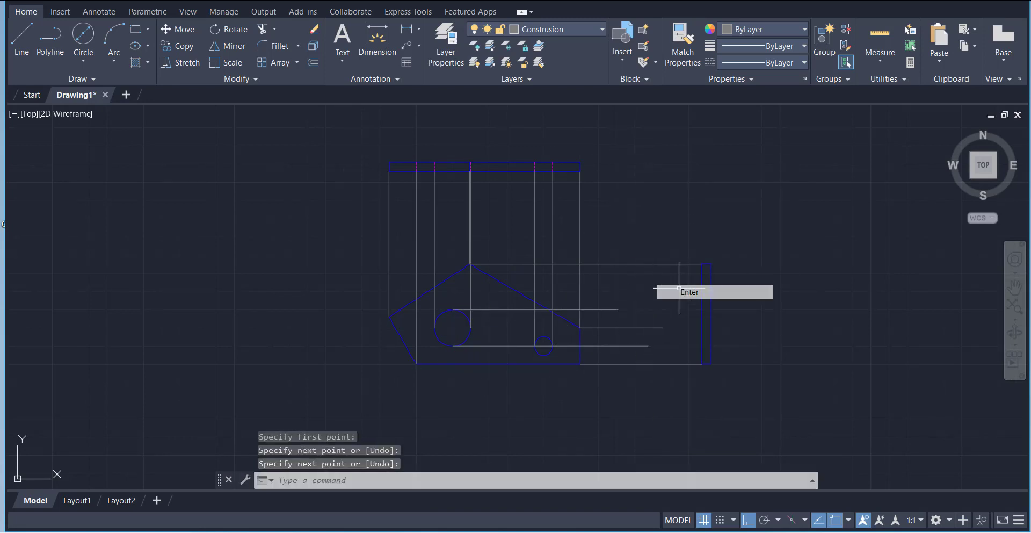
- Draw a horizontal projection line from the bottom quadrant of the small hole toward the side view
right_click(656, 192)
left_click(687, 200)
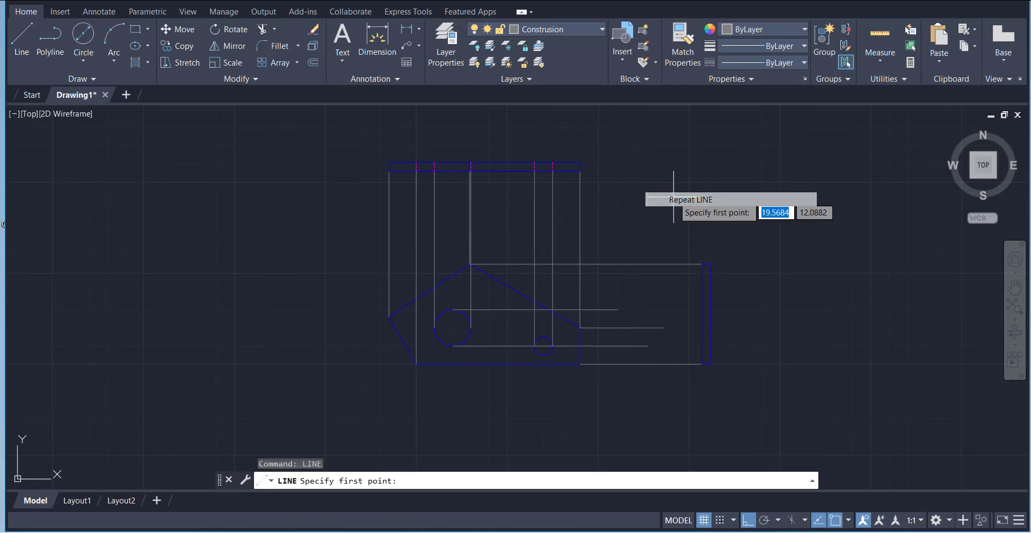
left_click(544, 355)
left_click(659, 354)
right_click(656, 302)
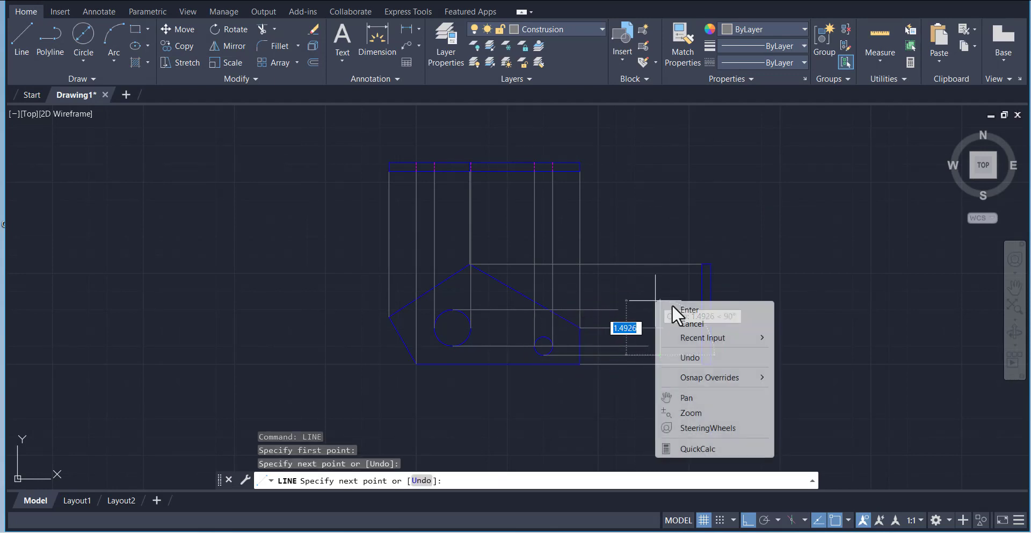
left_click(671, 310)
- Draw a horizontal projection line from the top quadrant of the small hole toward the side view
right_click(639, 241)
left_click(680, 246)
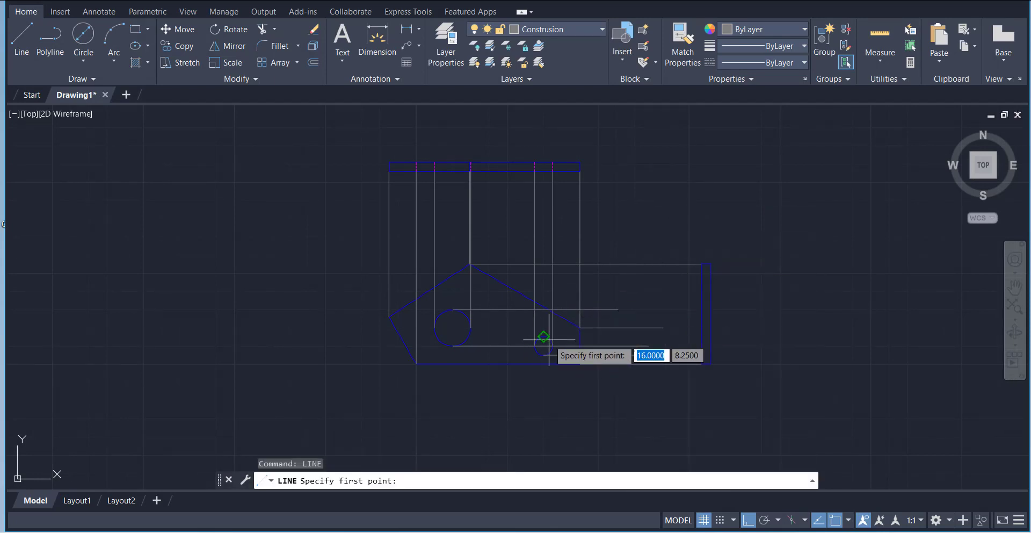
left_click(543, 336)
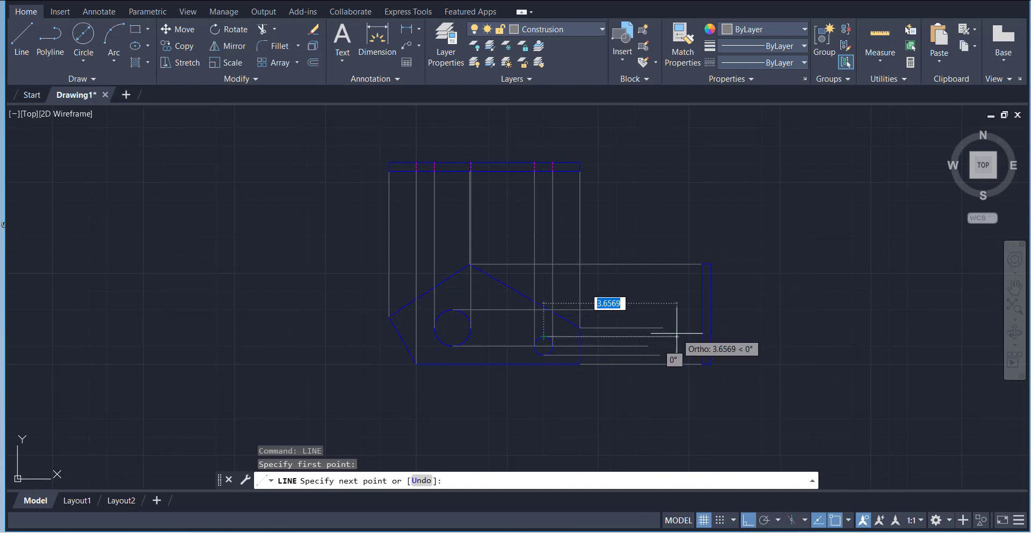
left_click(676, 328)
right_click(665, 306)
left_click(685, 317)
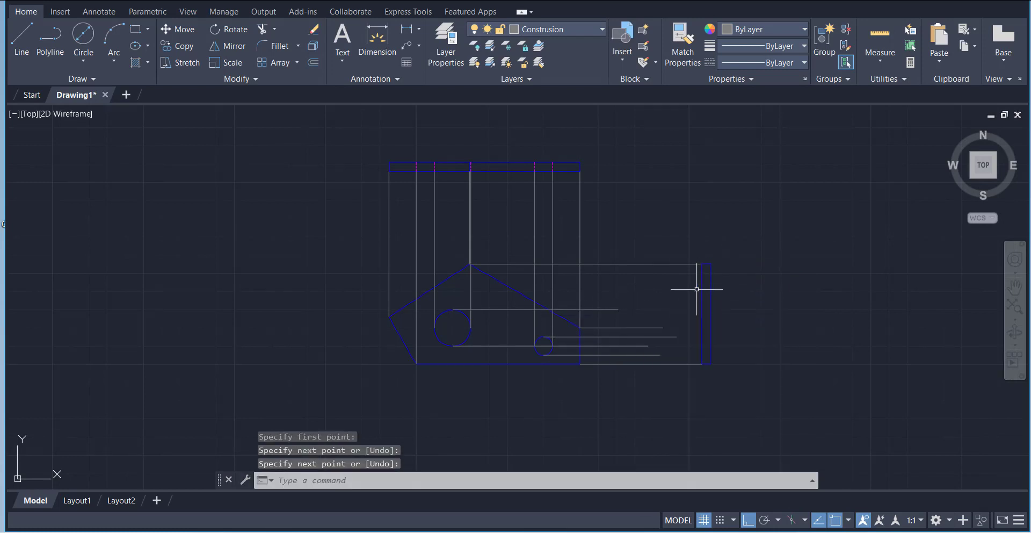
- Draw a horizontal projection line from the front profile's leftmost corner toward the side view
left_click(24, 41)
left_click(389, 316)
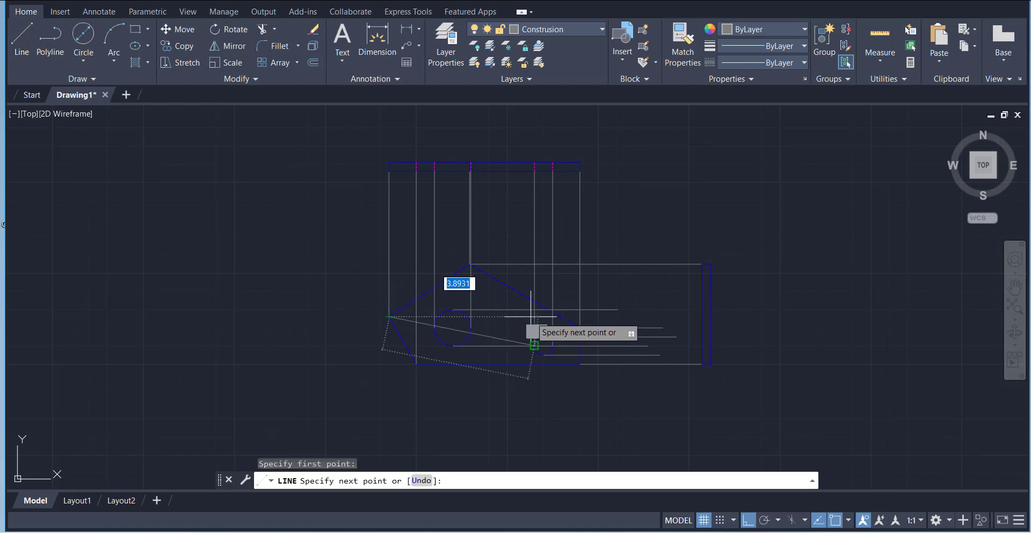
left_click(617, 317)
right_click(643, 291)
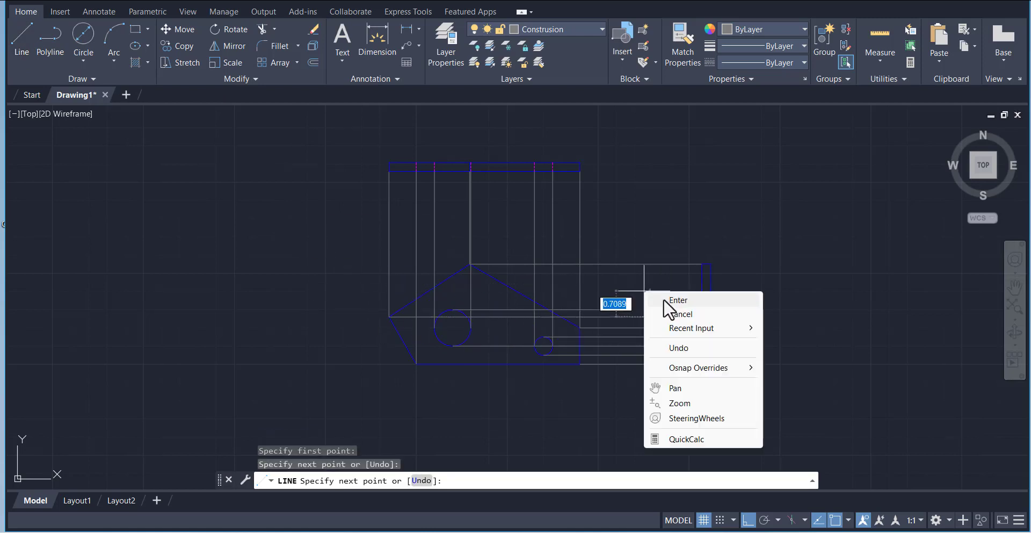
left_click(671, 300)
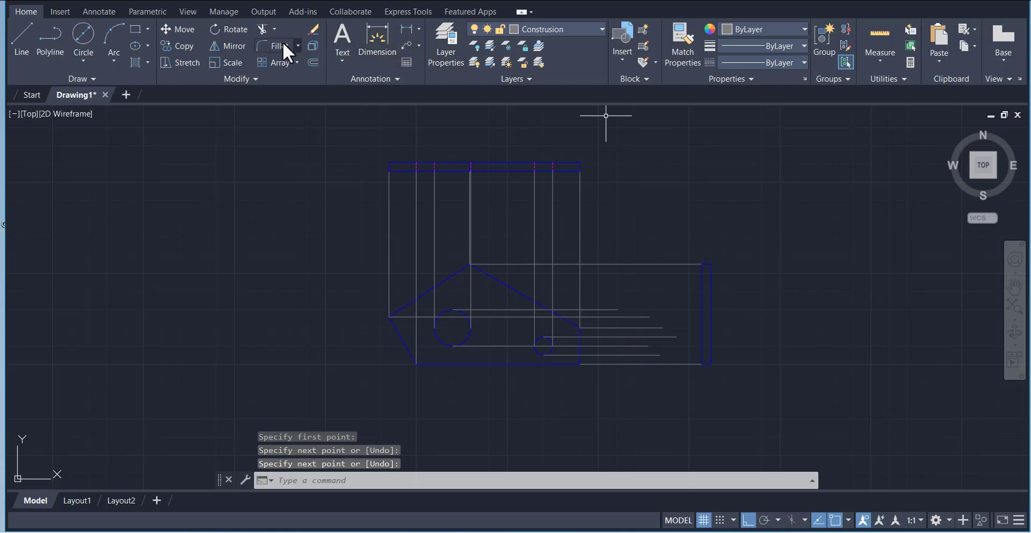
- Extend the six new horizontal projection lines to the side view's left edge
left_click(274, 29)
left_click(286, 79)
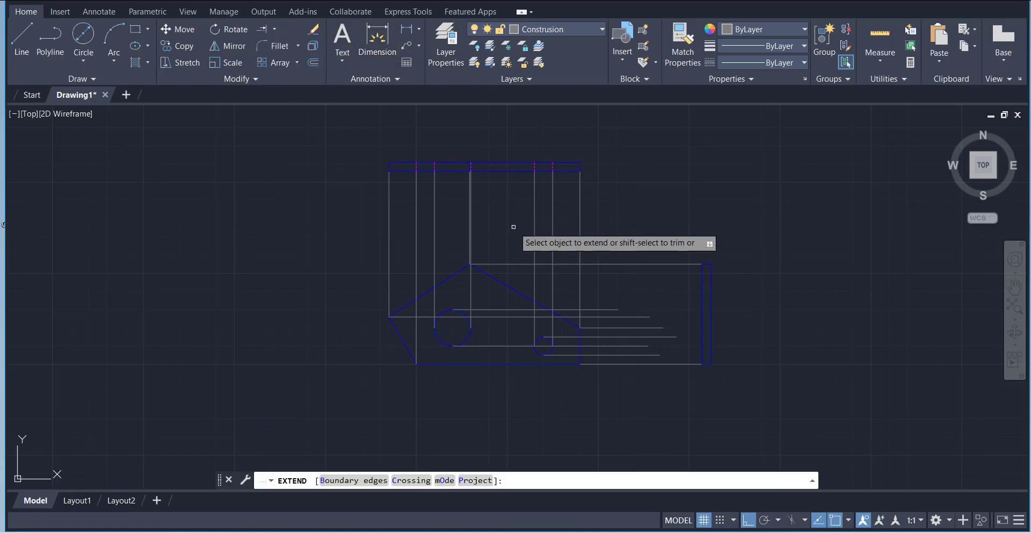
left_click(611, 298)
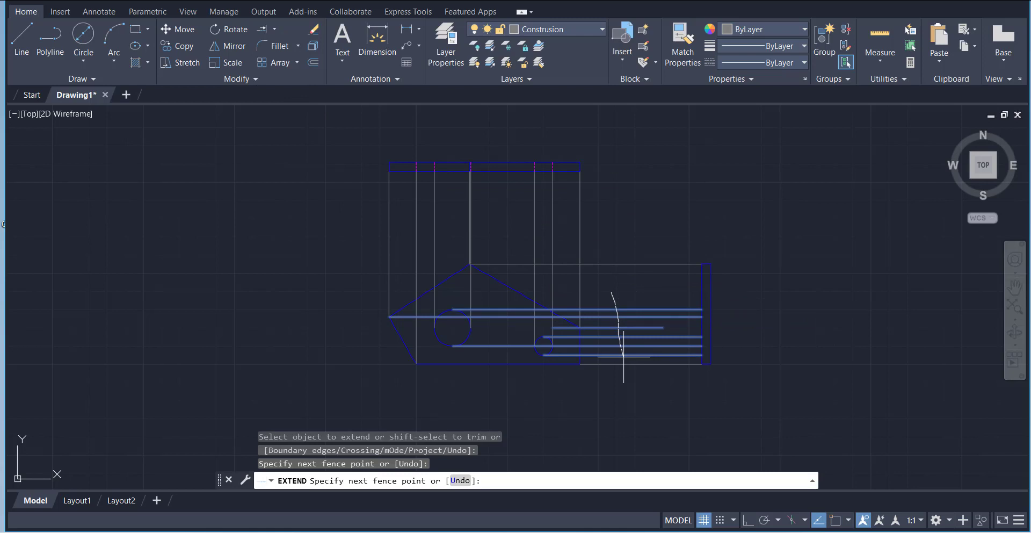
key("Return")
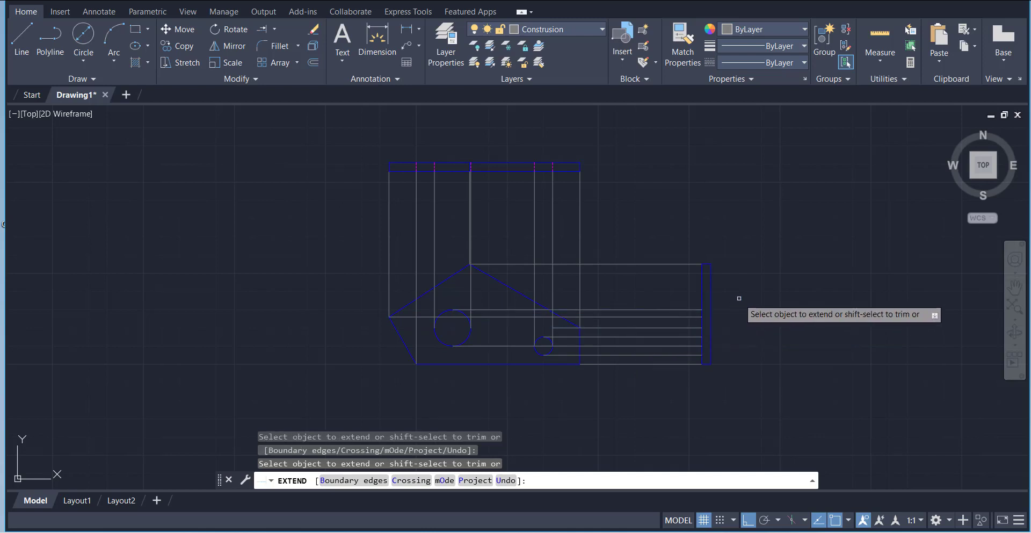
right_click(744, 254)
left_click(767, 262)
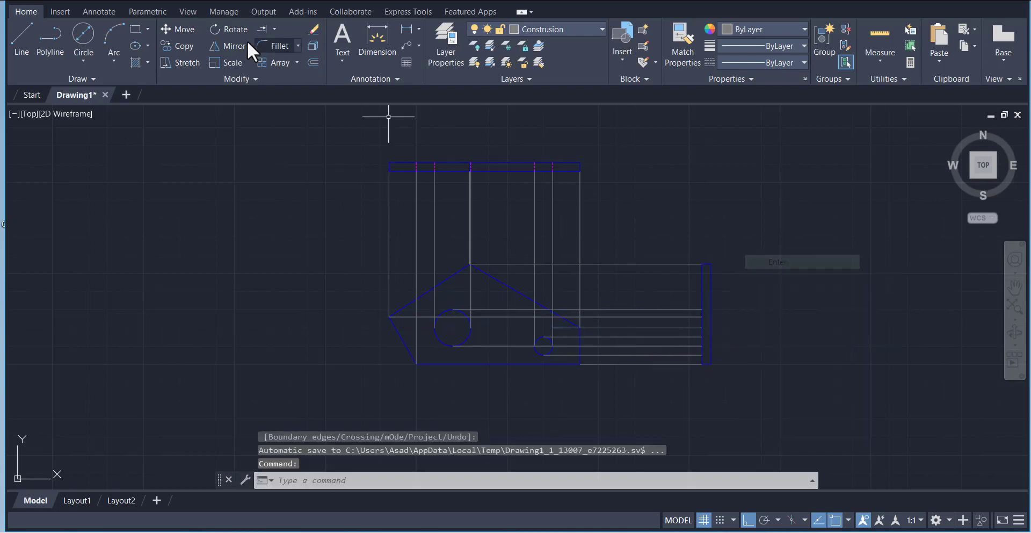
- Trim the part of the right corner's projection line that runs inside the front profile
left_click(274, 30)
left_click(298, 58)
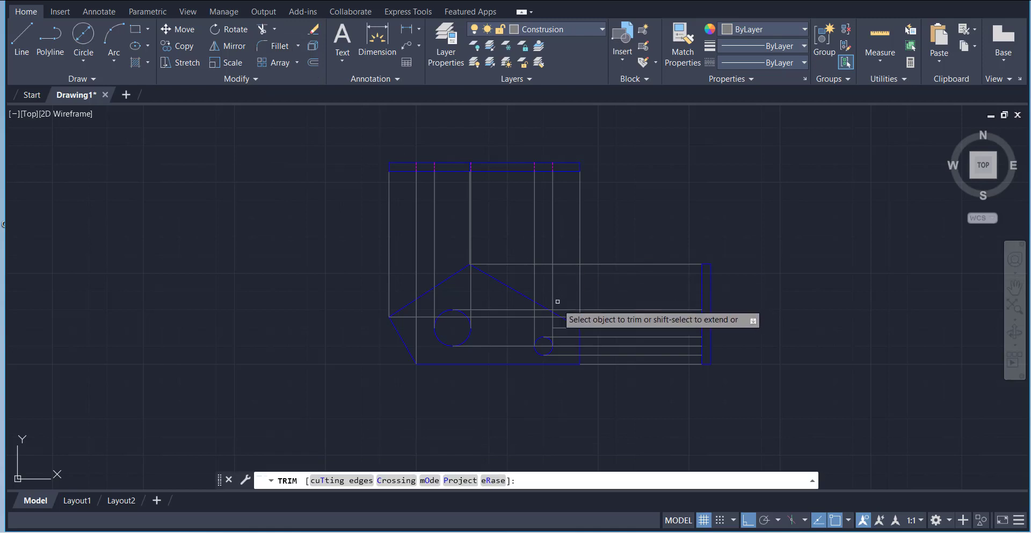
left_click(564, 327)
right_click(661, 189)
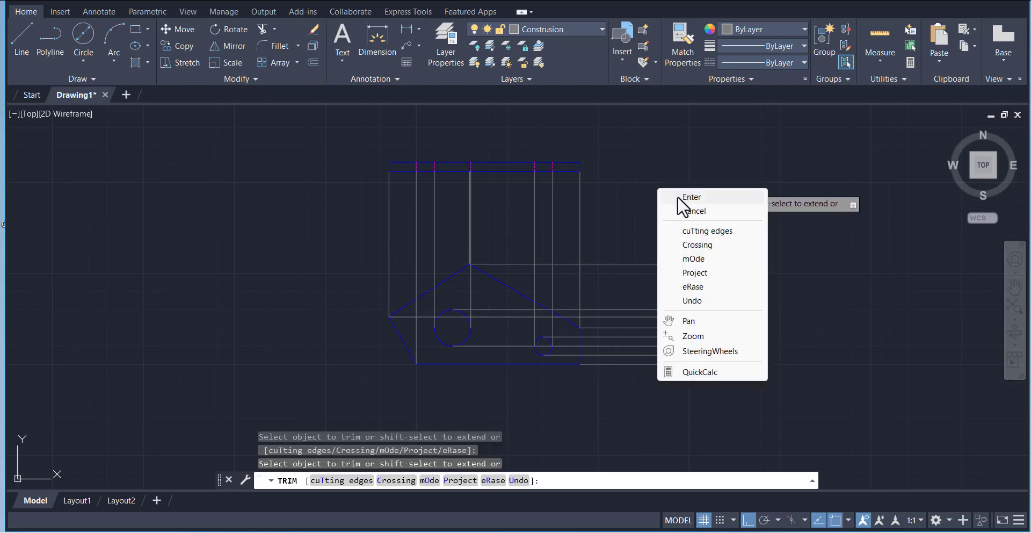
left_click(680, 197)
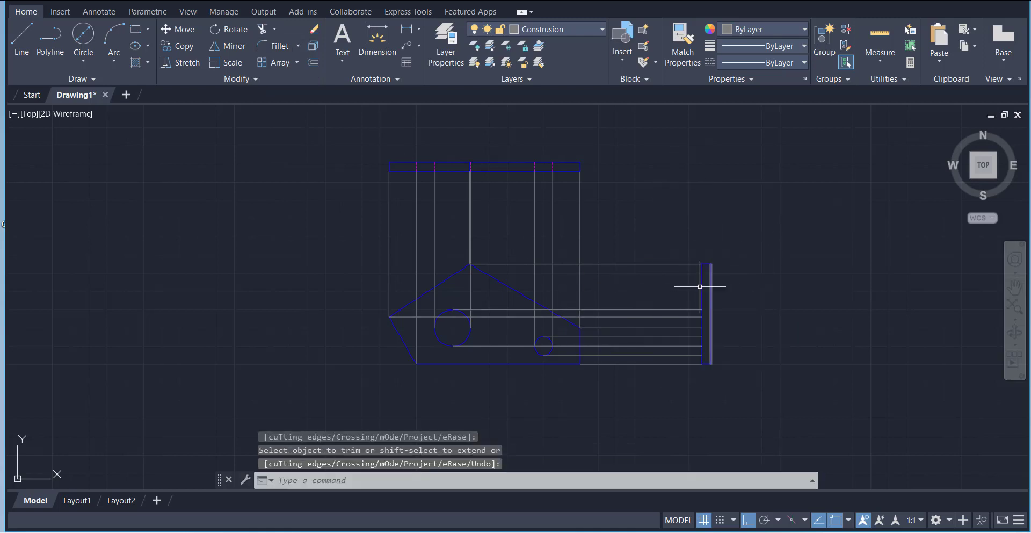
- On the Contours layer, draw a horizontal line across and past the side view from the right corner's projection line
middle_click_drag(733, 266, 735, 256)
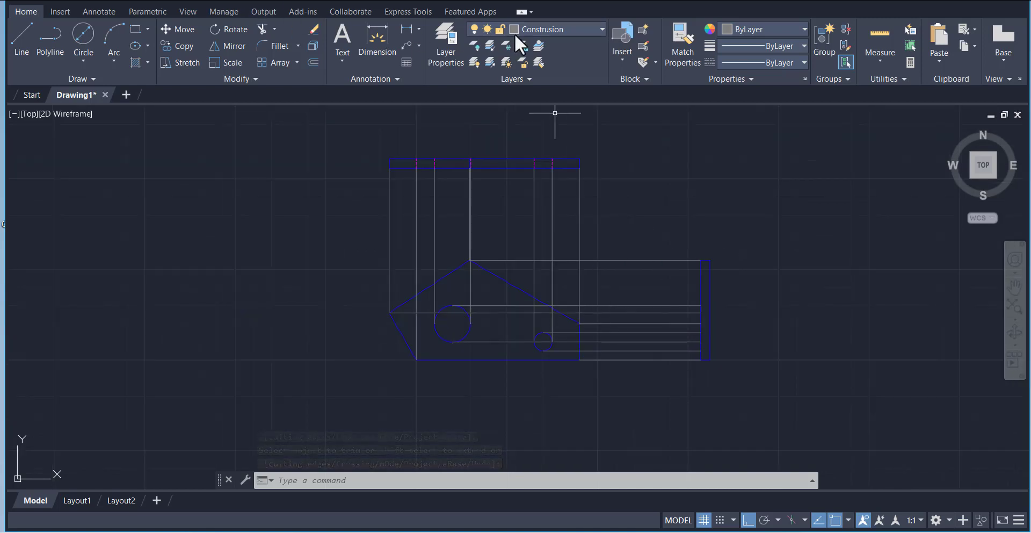
left_click(539, 31)
left_click(540, 92)
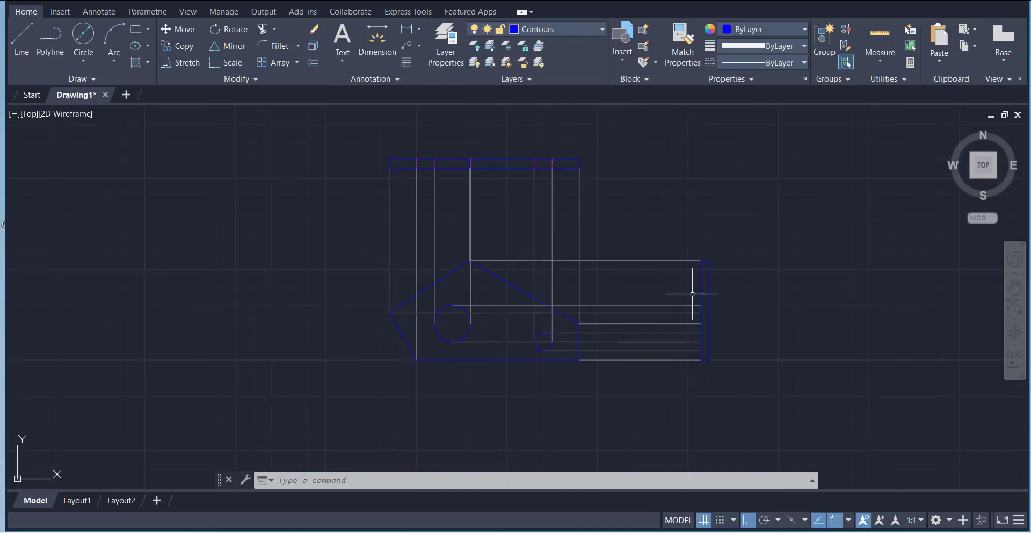
left_click(17, 46)
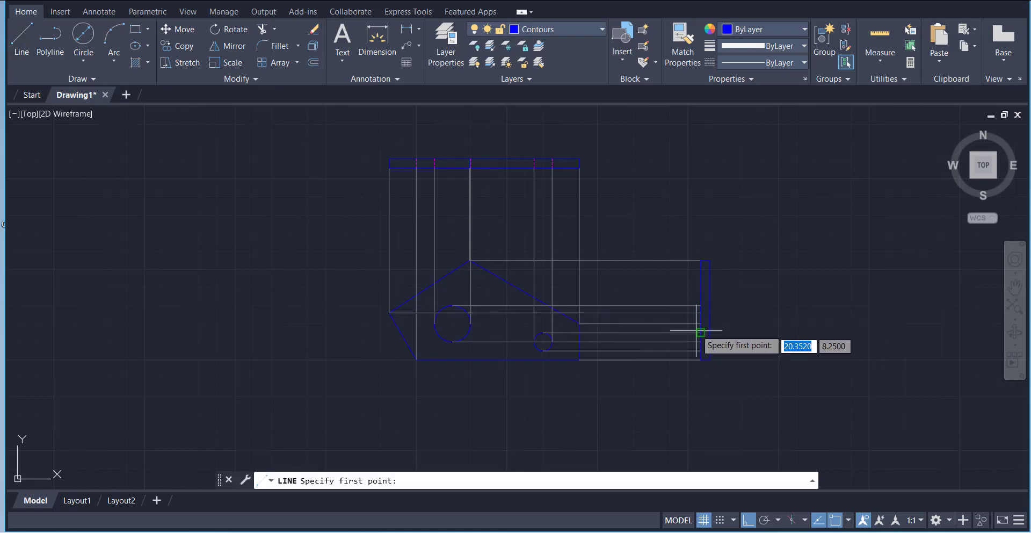
left_click(701, 323)
left_click(769, 323)
key("Return")
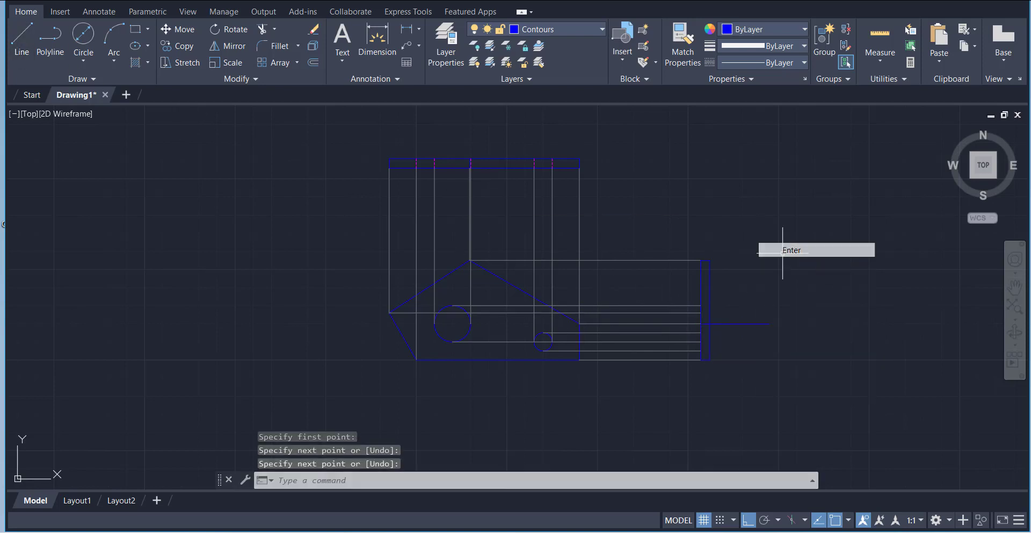
- On the Hidden layer, draw a horizontal line across and past the side view from the small hole's upper projection line
left_click(542, 33)
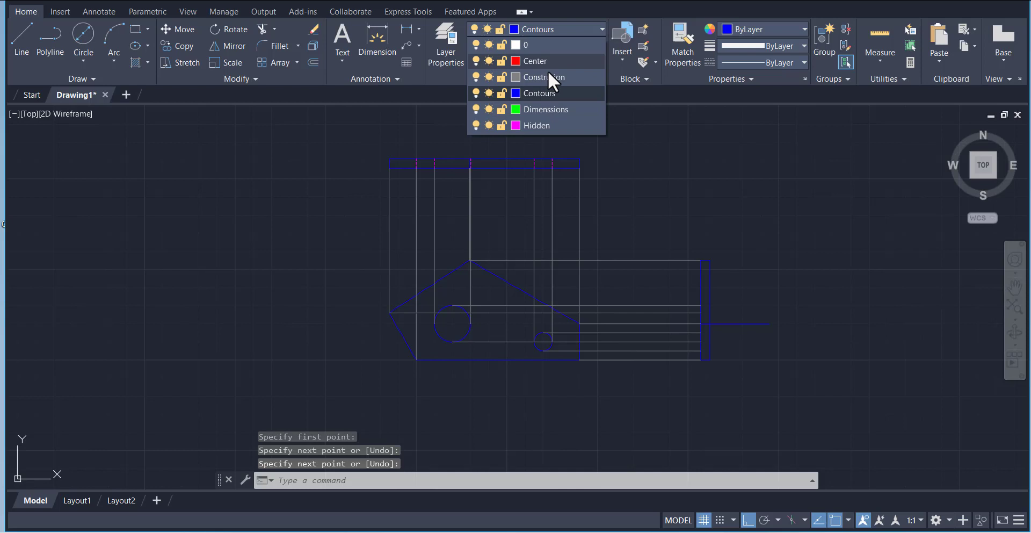
left_click(537, 125)
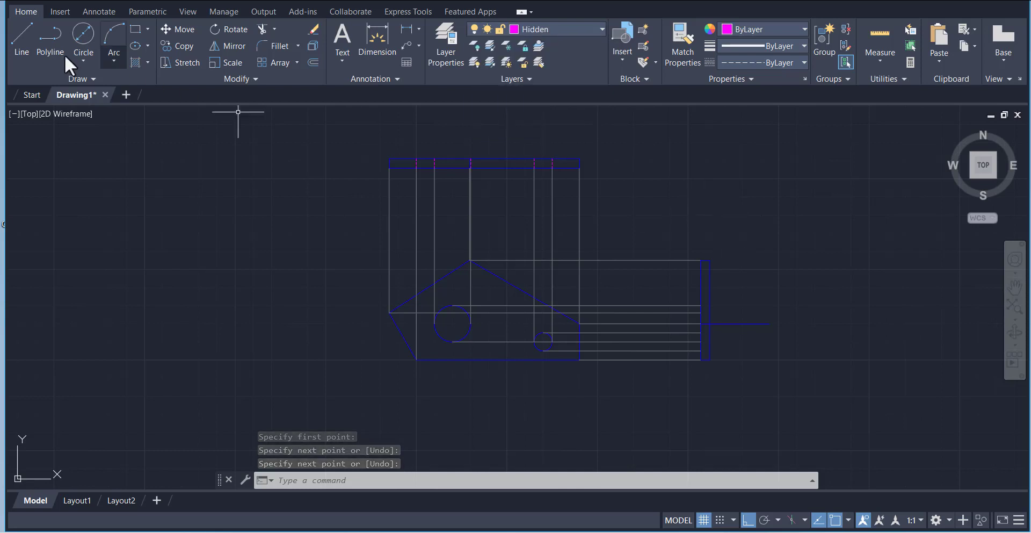
left_click(23, 45)
scroll(666, 333, "up", 2)
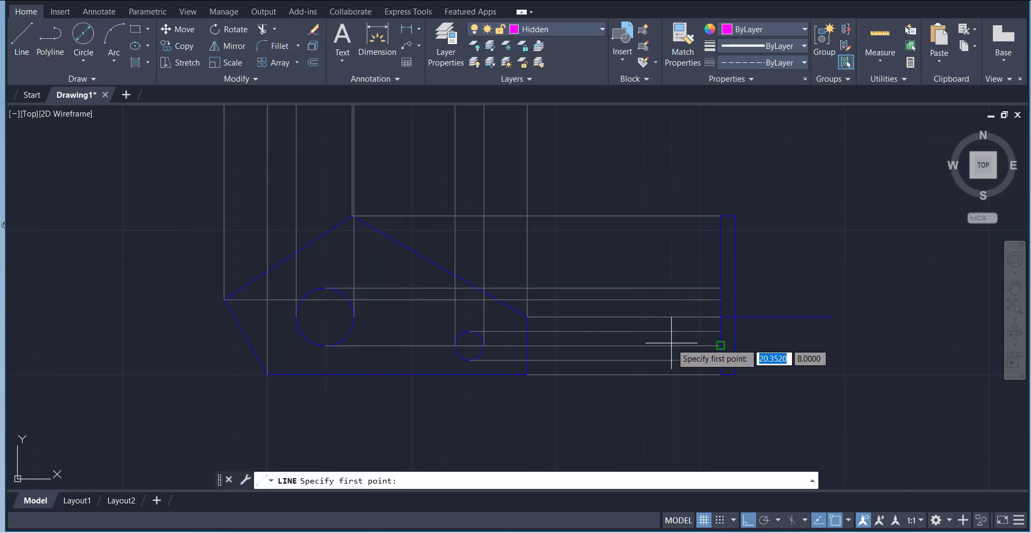
left_click(720, 332)
right_click(798, 370)
left_click(810, 375)
- On the Hidden layer, draw a horizontal line across and past the side view from the small hole's lower projection line
right_click(779, 373)
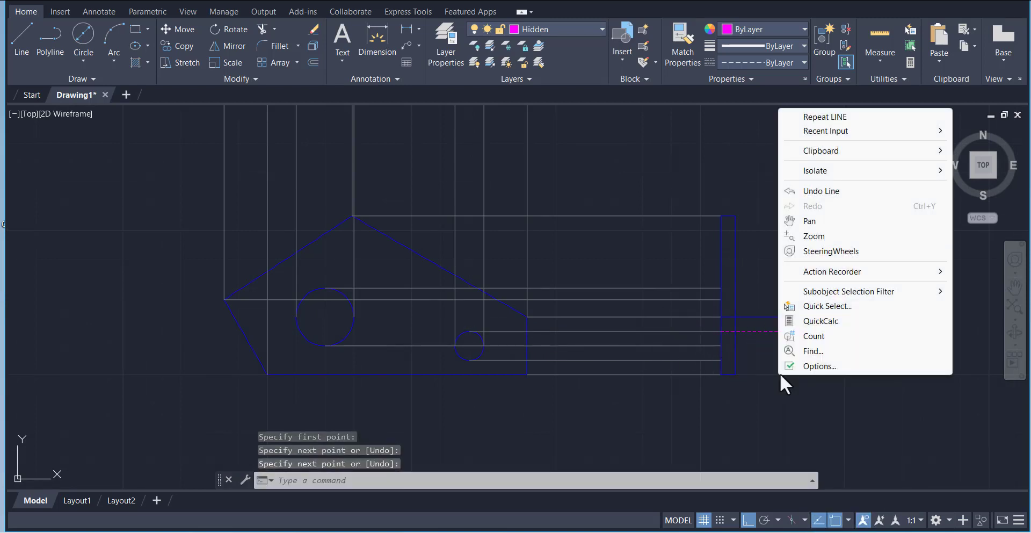
left_click(833, 115)
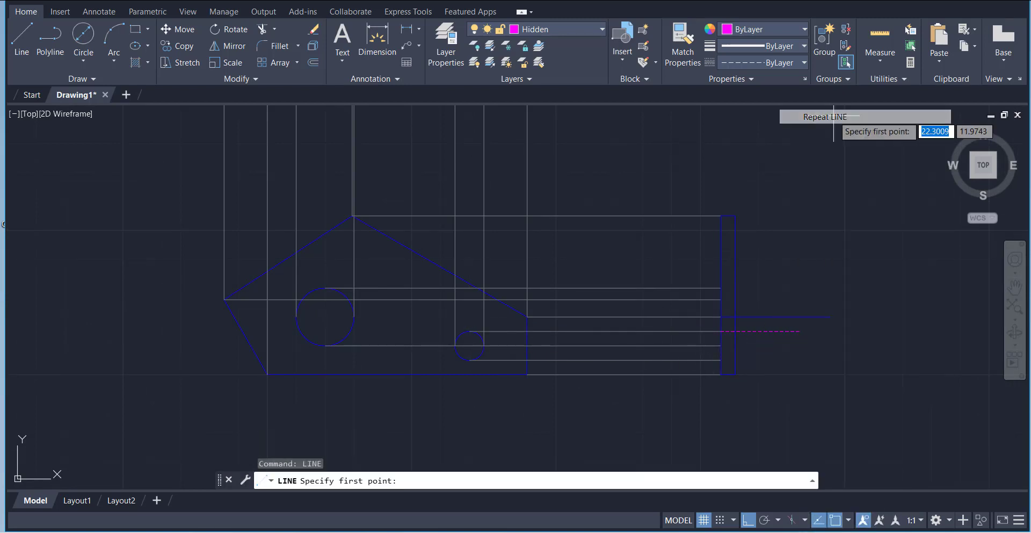
left_click(721, 359)
right_click(795, 389)
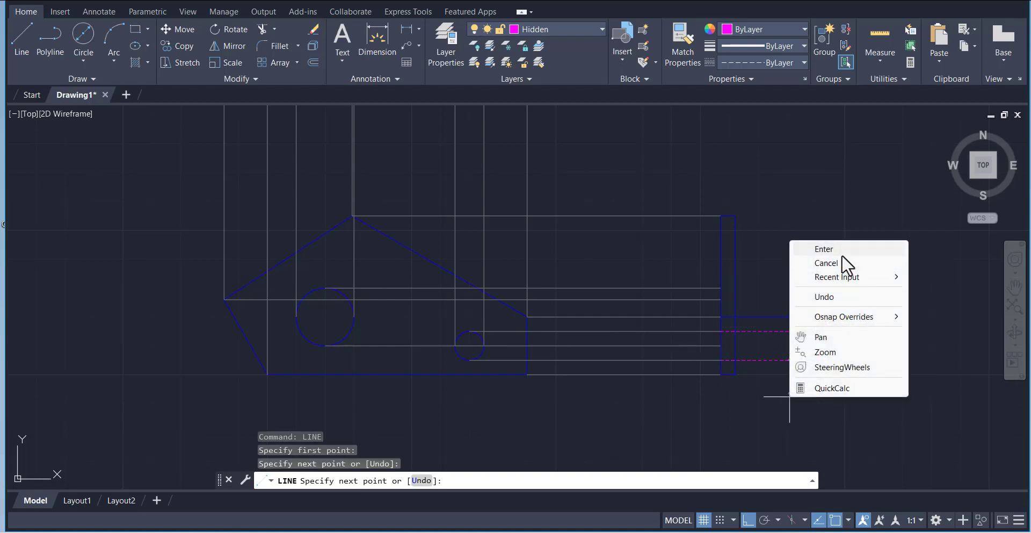
left_click(841, 254)
- Draw a hidden horizontal line across and past the side view from the large hole's upper projection line
right_click(745, 360)
left_click(776, 175)
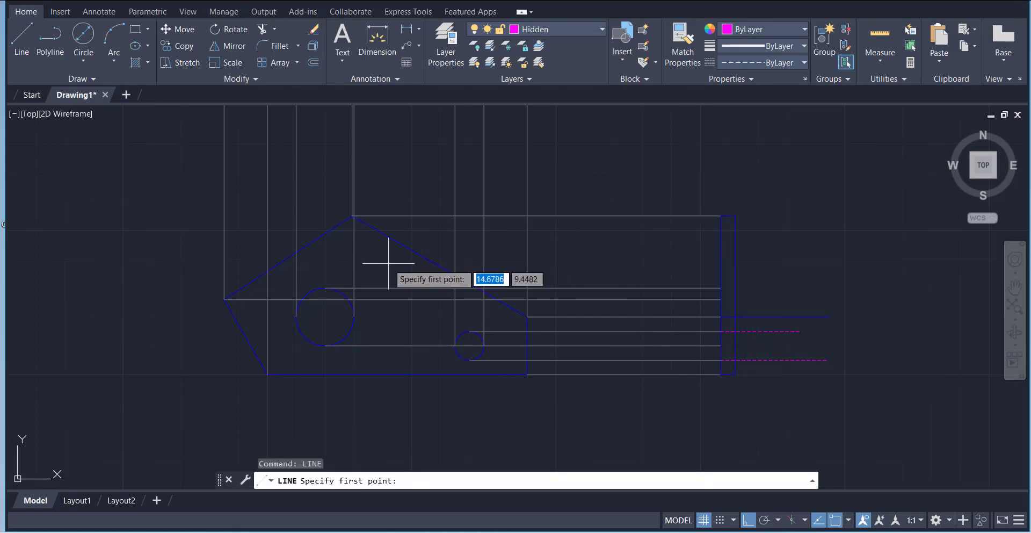
left_click(776, 288)
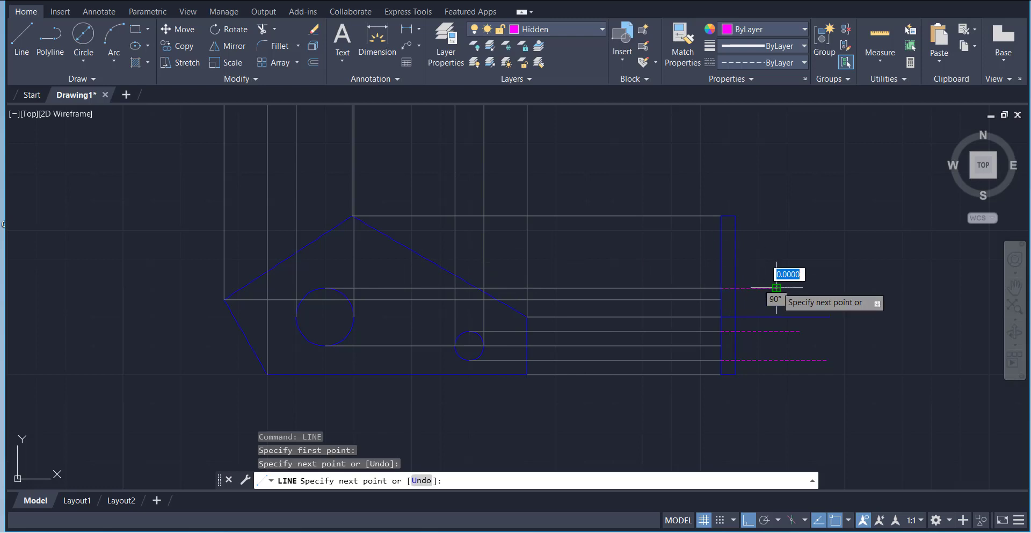
right_click(794, 236)
left_click(828, 248)
- Draw a hidden horizontal line across and past the side view from the large hole's lower projection line
right_click(783, 184)
left_click(800, 194)
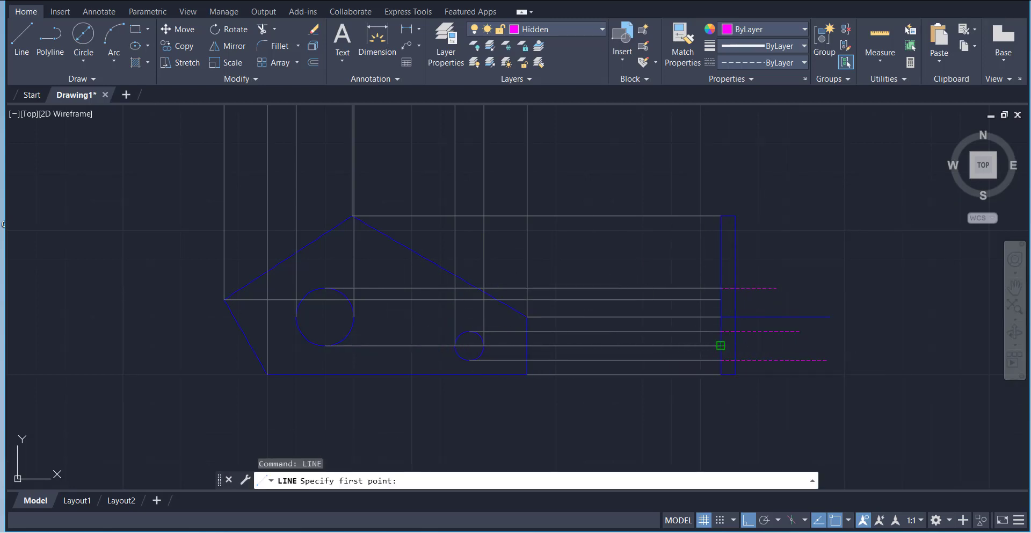
left_click(720, 345)
left_click(790, 343)
right_click(823, 246)
left_click(843, 258)
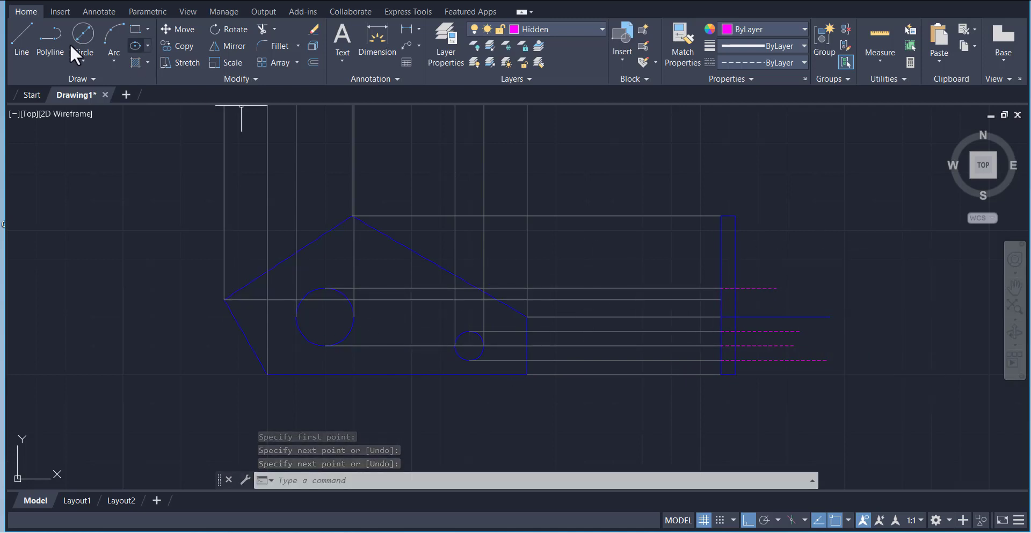
- Draw a hidden horizontal line across and past the side view from the front profile's left corner projection line
left_click(31, 42)
left_click(794, 299)
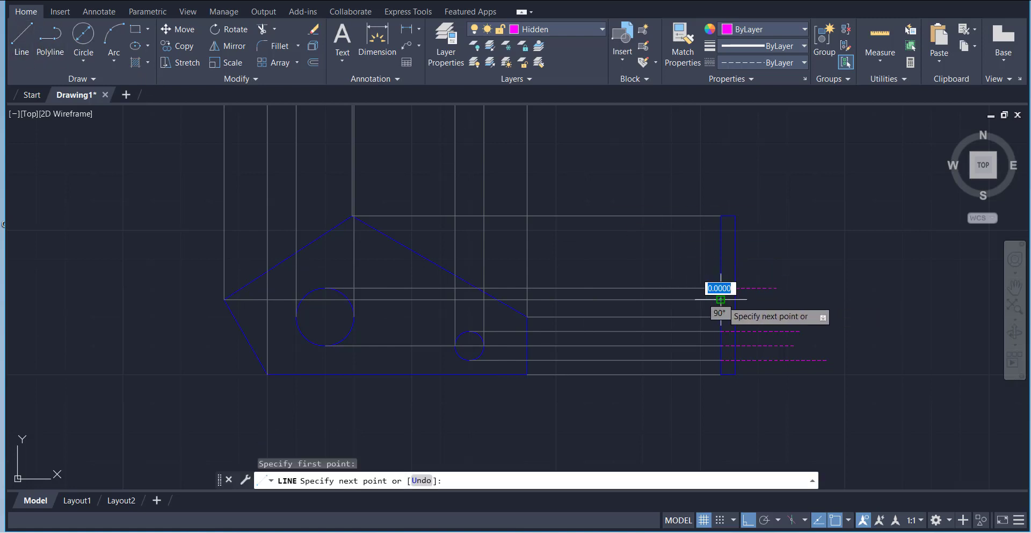
right_click(807, 242)
left_click(829, 251)
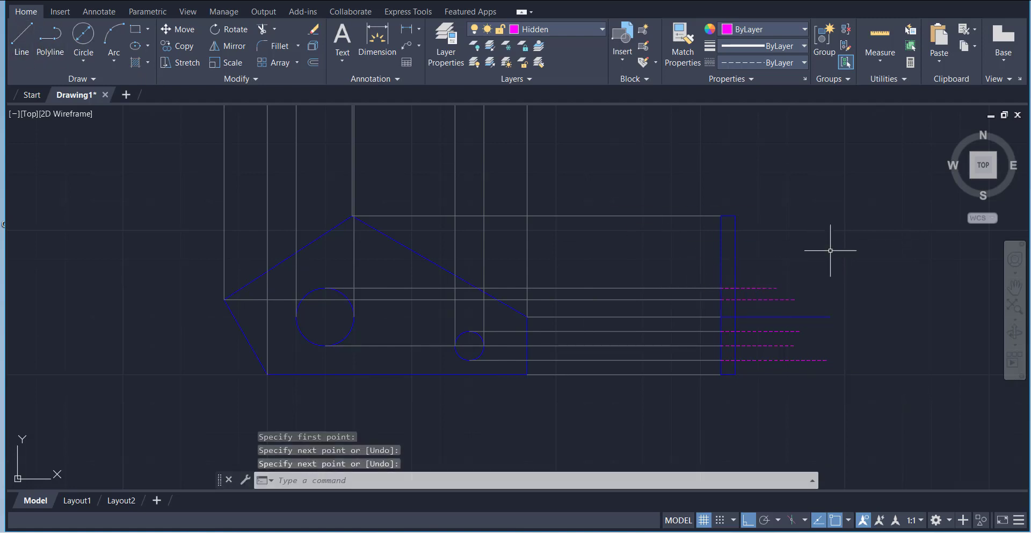
- Trim the ends of the contour line and five hidden lines that overhang the side view's right edge
left_click(274, 28)
left_click(276, 45)
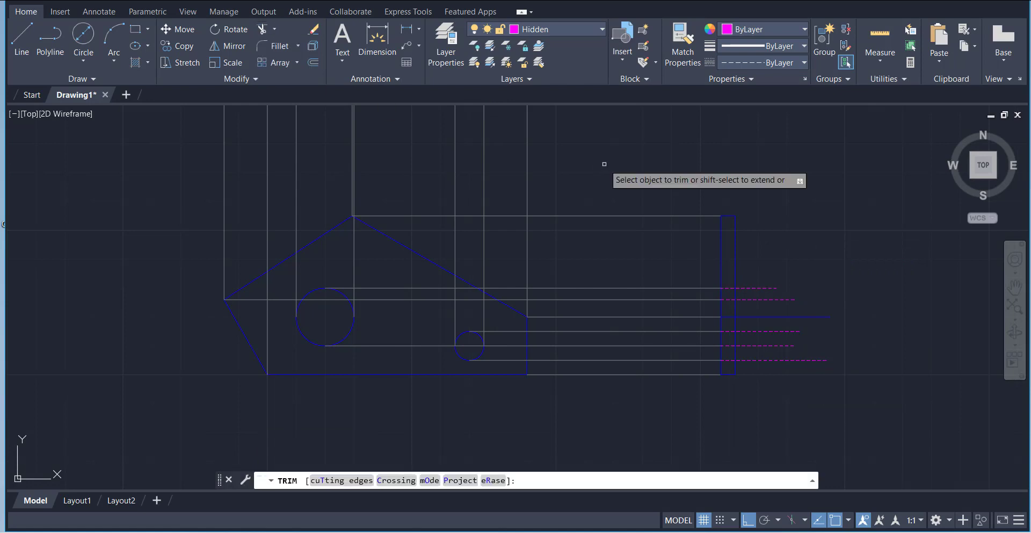
left_click_drag(756, 256, 759, 326)
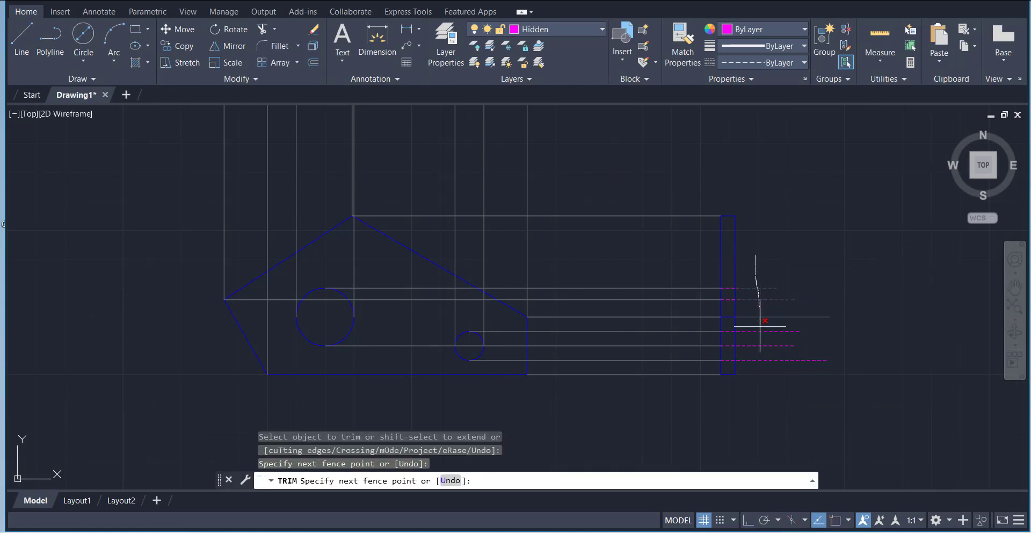
left_click_drag(755, 379, 756, 381)
right_click(793, 285)
left_click(800, 280)
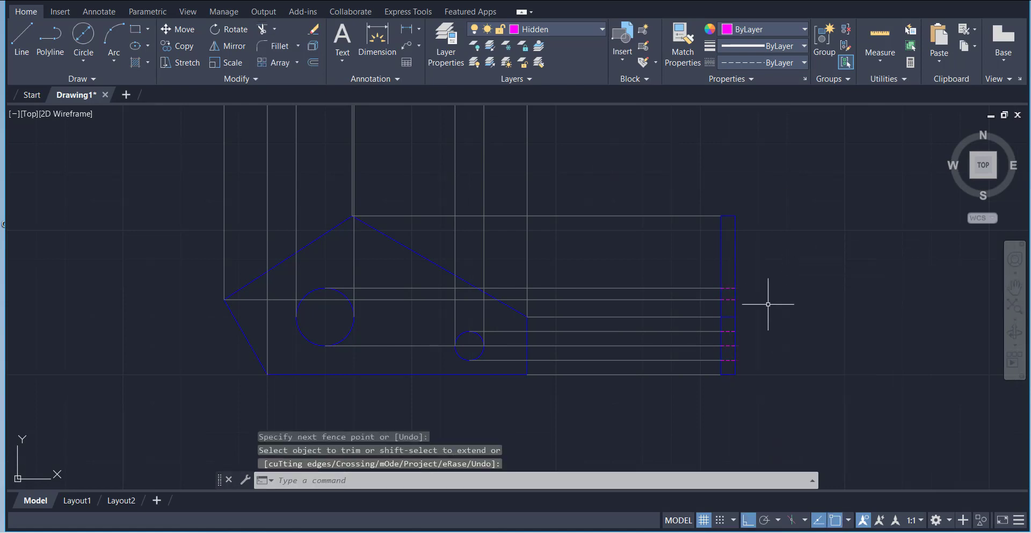
- Turn off the Construsion layer to hide all projection lines
left_click(542, 29)
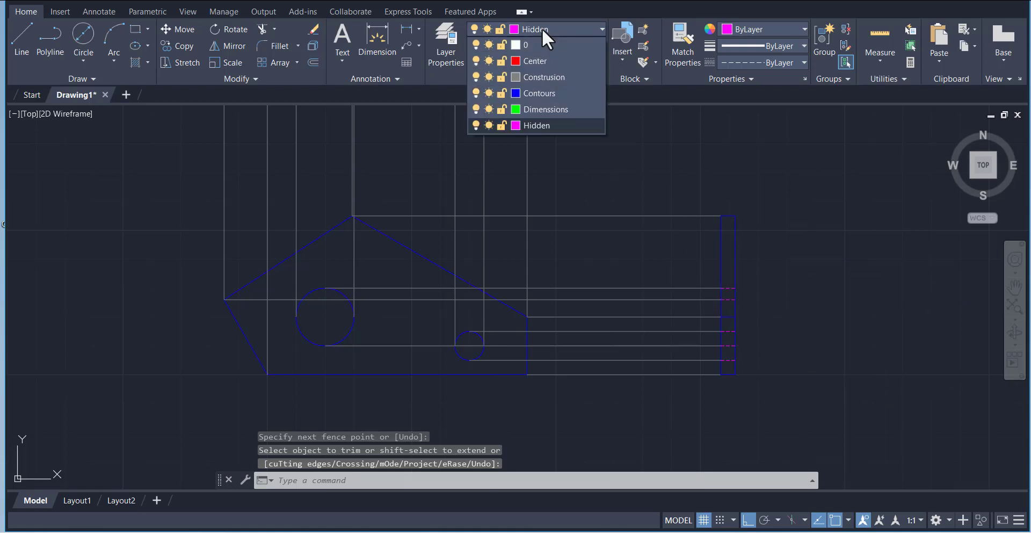
left_click(476, 77)
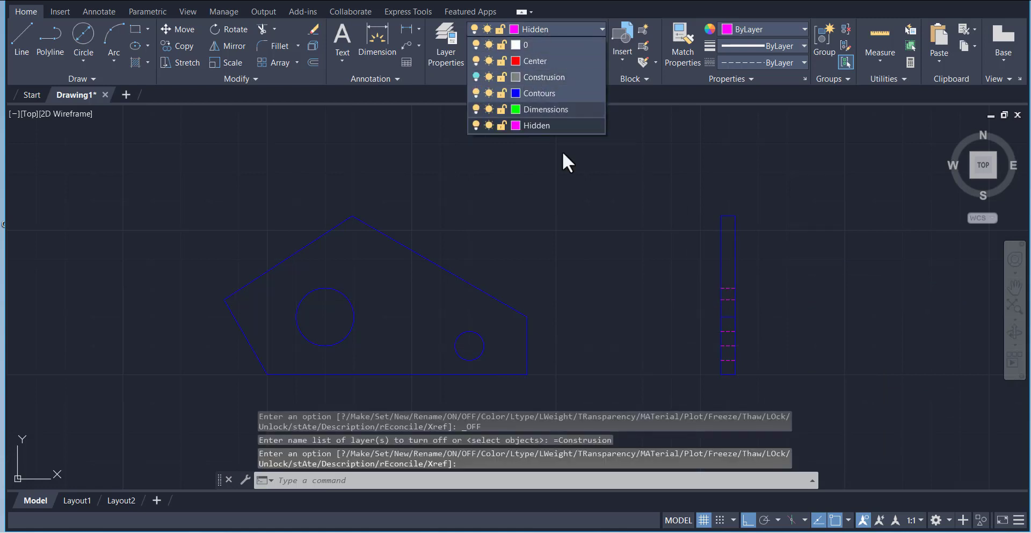
scroll(597, 198, "down", 4)
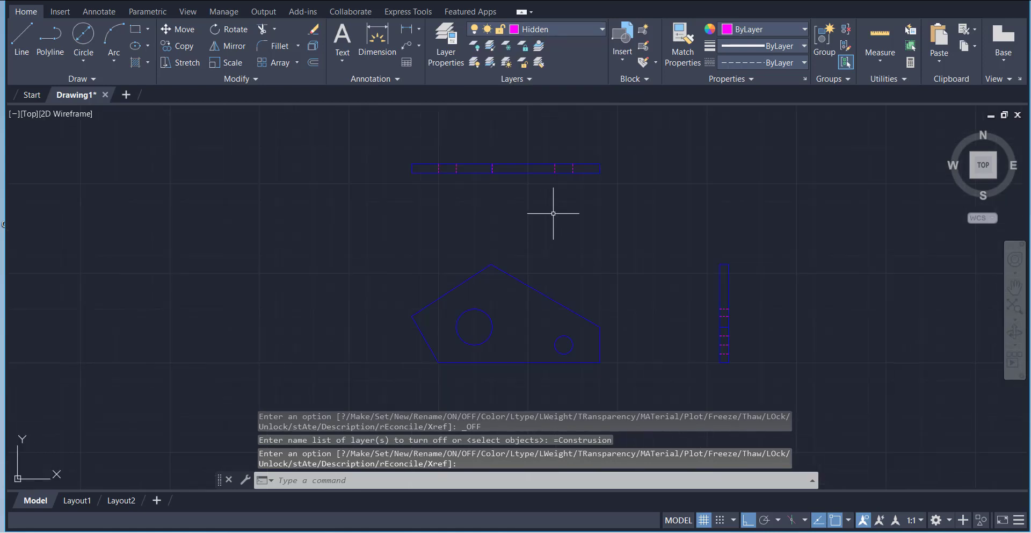
- Make Center the current layer and add center marks to the large and small holes in the front view
left_click(551, 32)
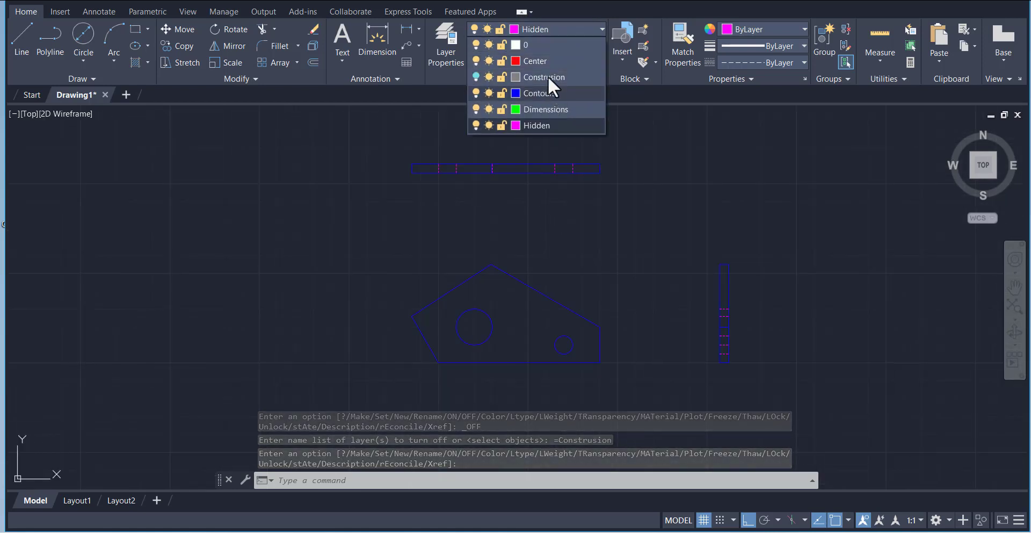
left_click(544, 61)
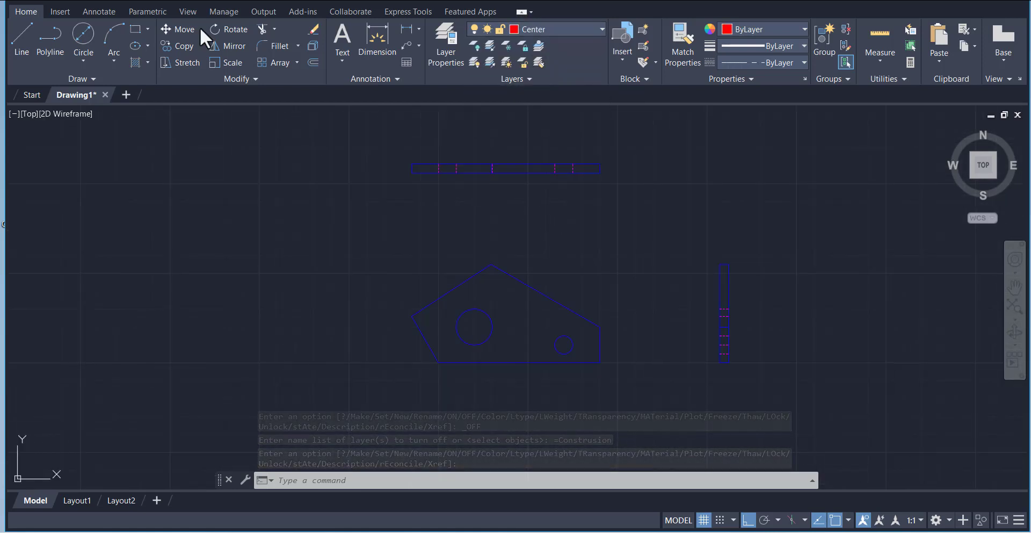
left_click(105, 12)
left_click(450, 48)
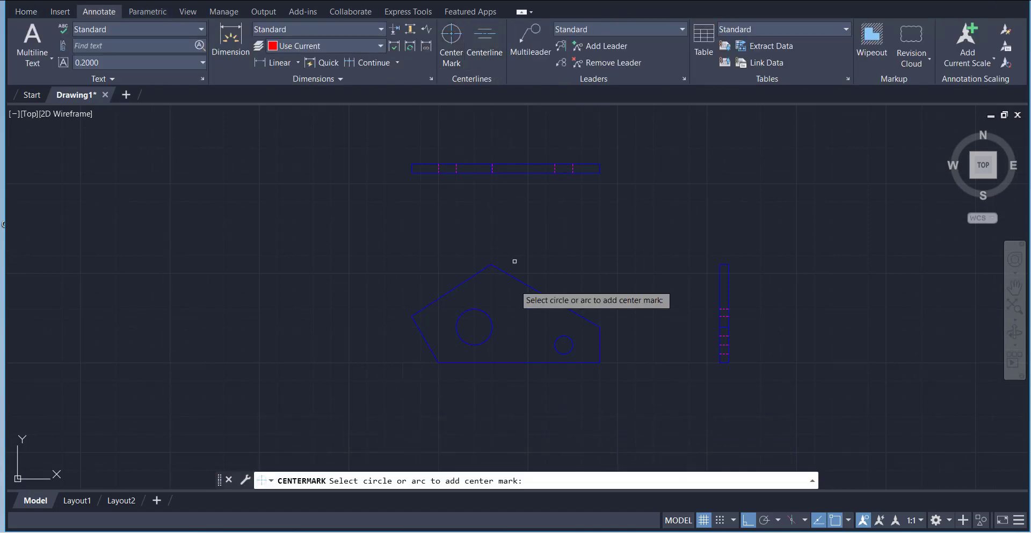
left_click(492, 328)
left_click(569, 335)
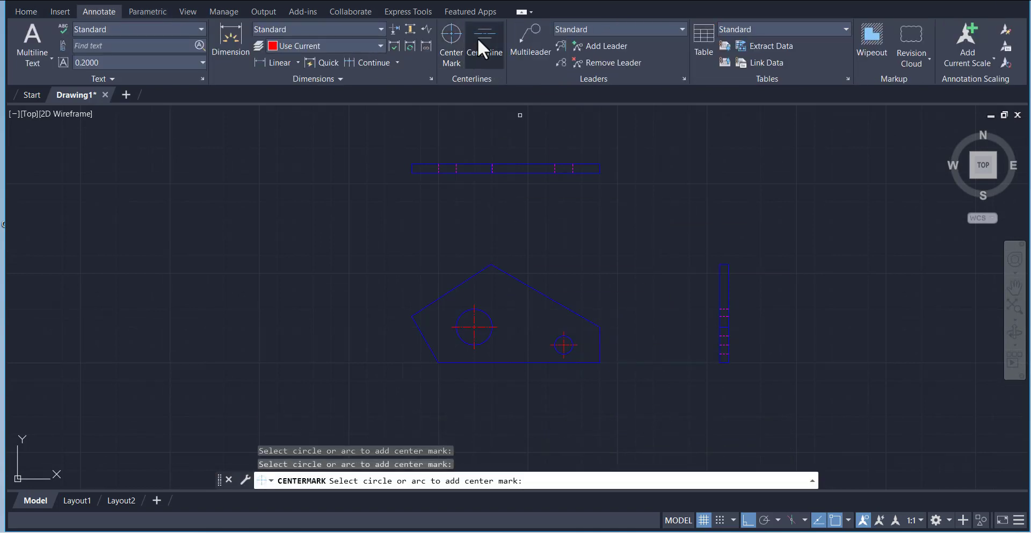
- Add vertical centerlines in the top view midway between the edge lines of the large hole and of the small hole
left_click(479, 42)
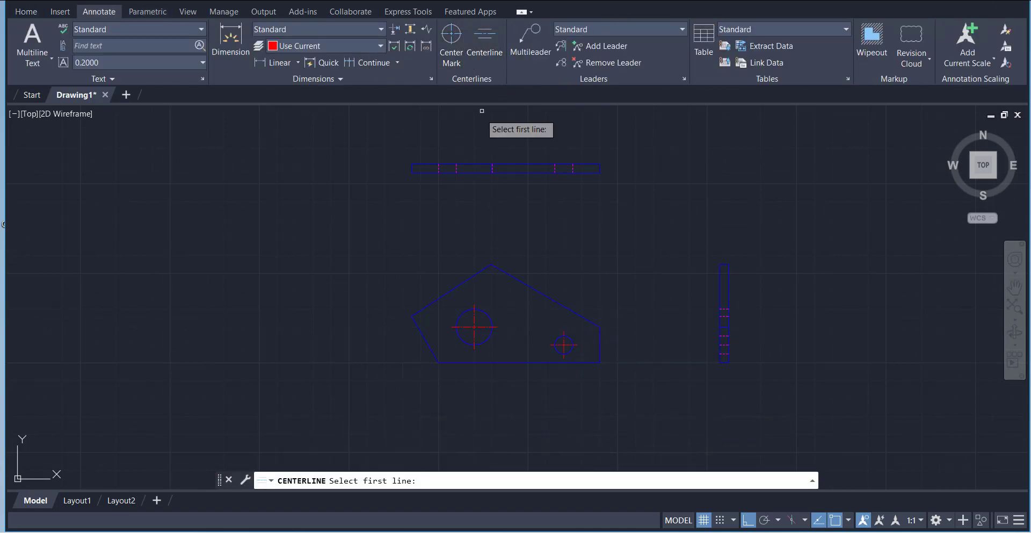
scroll(498, 169, "up", 2)
left_click(487, 172)
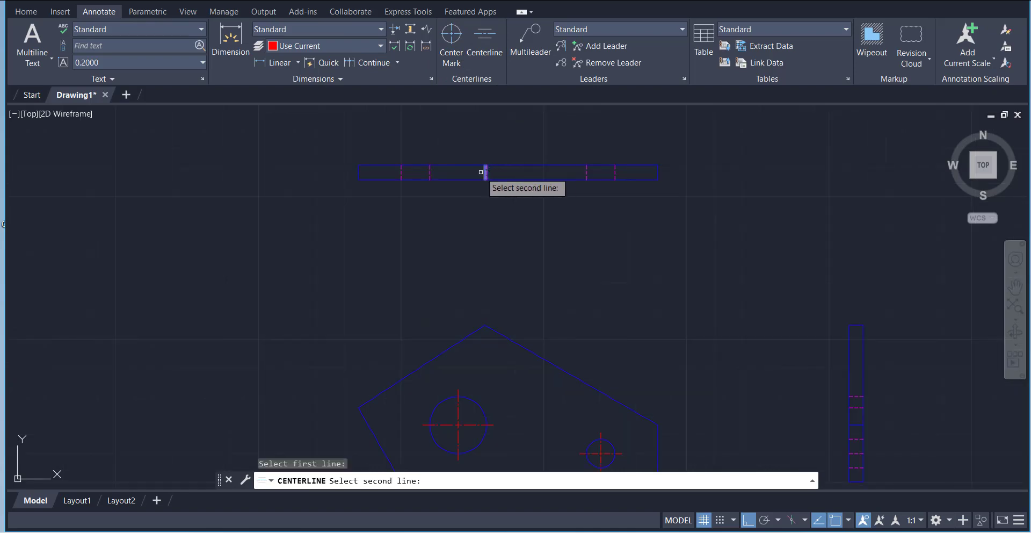
left_click(430, 172)
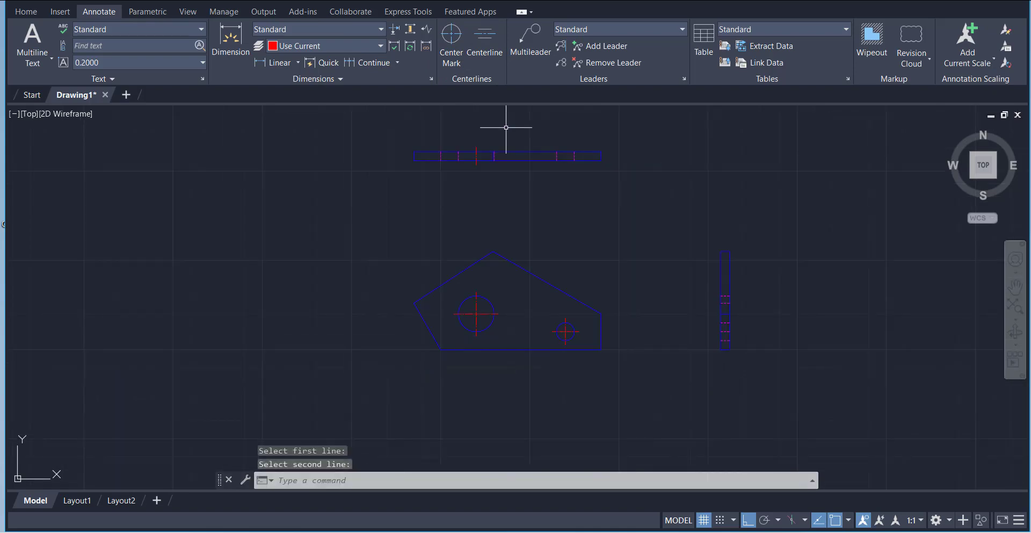
left_click(488, 41)
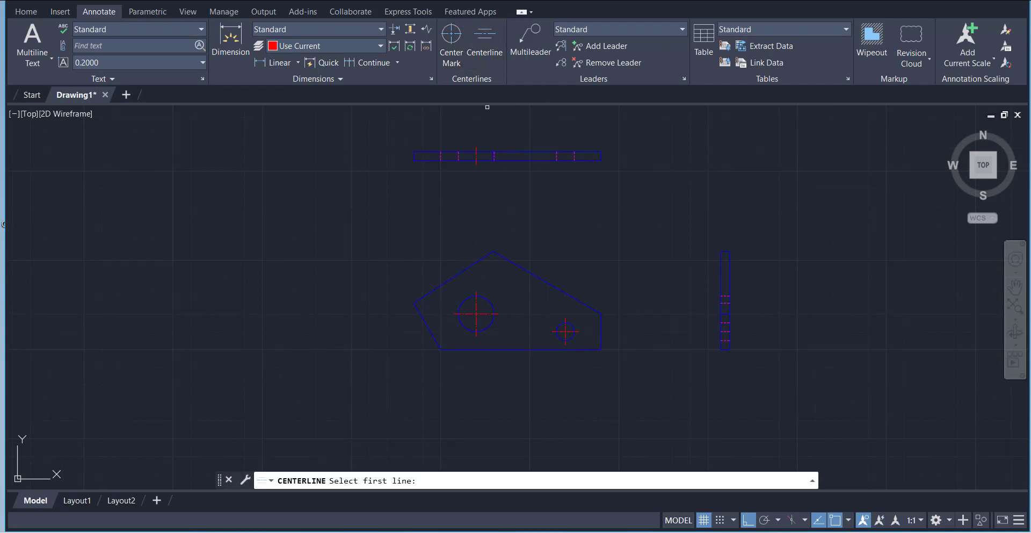
left_click(575, 156)
left_click(557, 156)
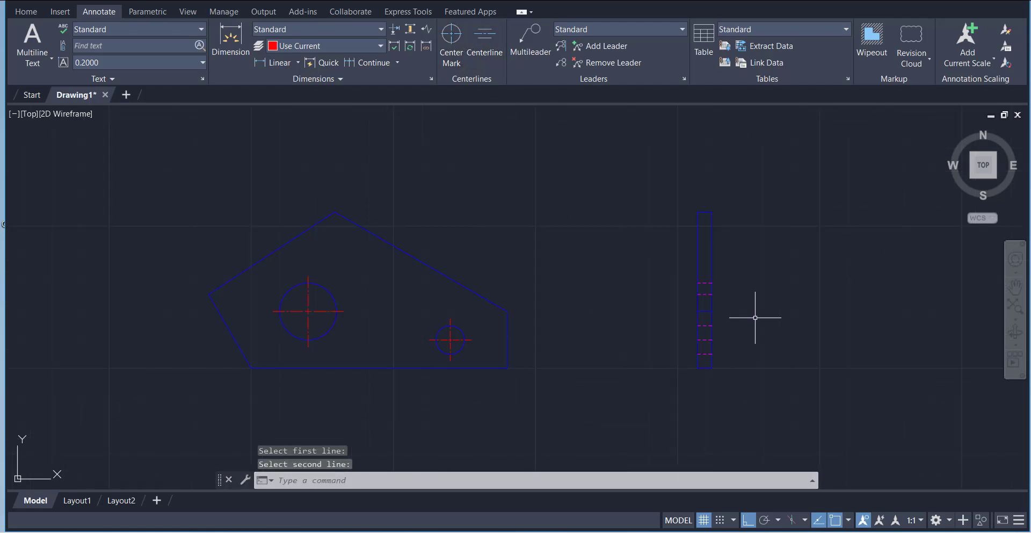
- Add horizontal centerlines in the side view midway between the hidden lines of the large hole and of the small hole
left_click(477, 37)
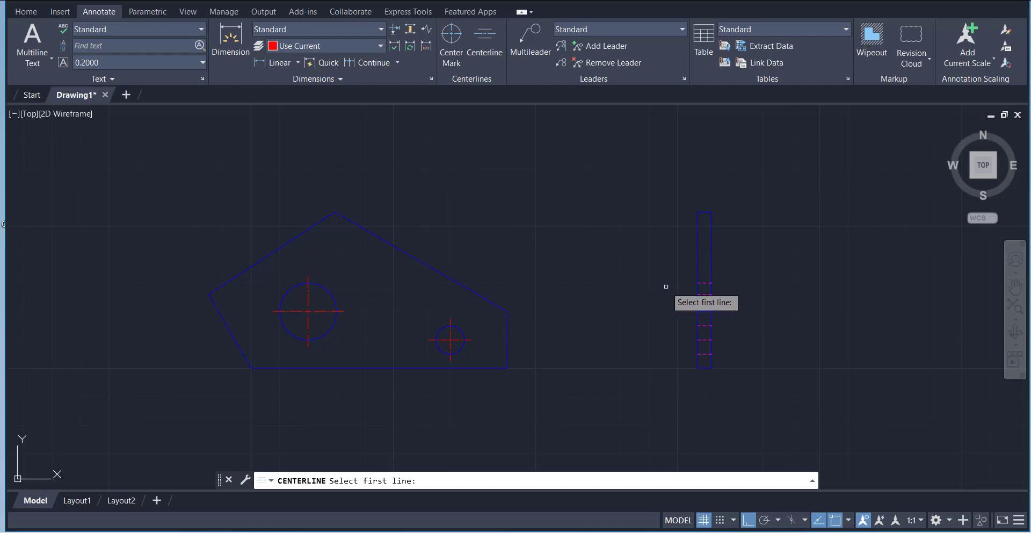
left_click(701, 282)
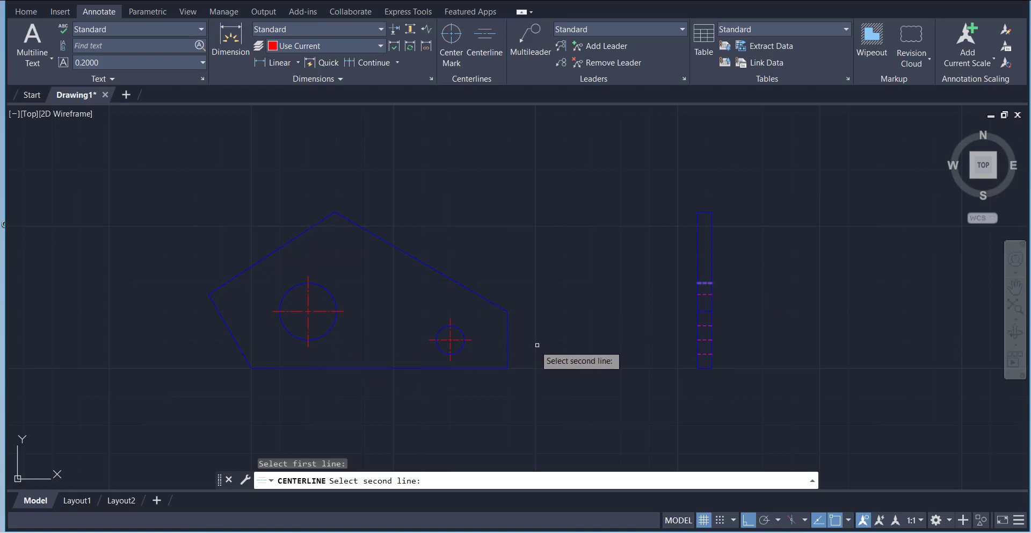
left_click(702, 340)
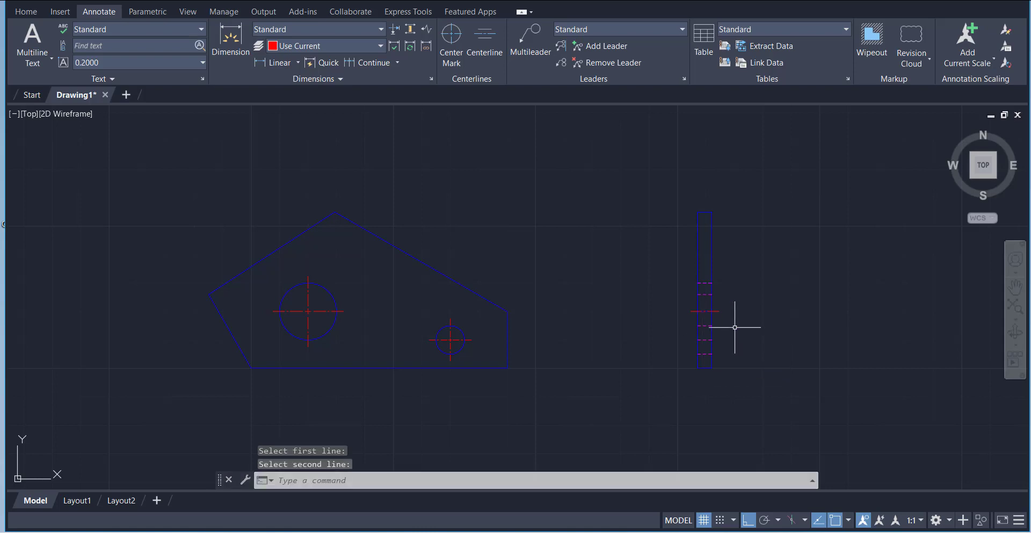
left_click(475, 44)
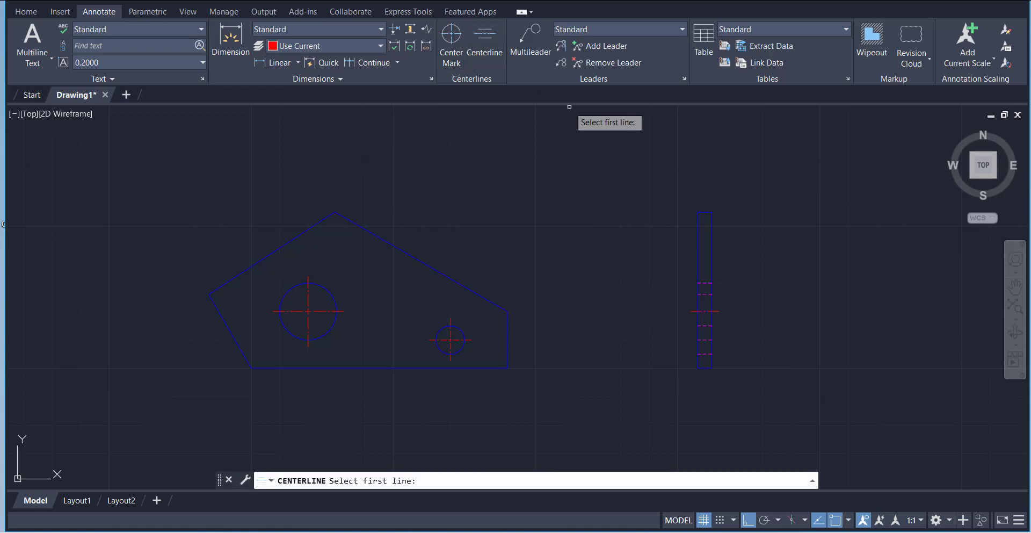
left_click(704, 325)
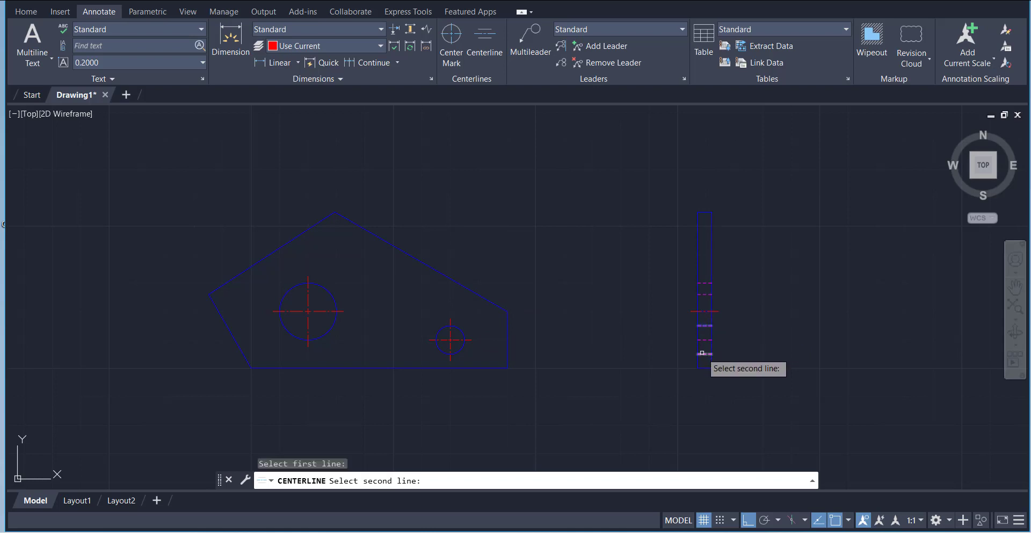
left_click(703, 352)
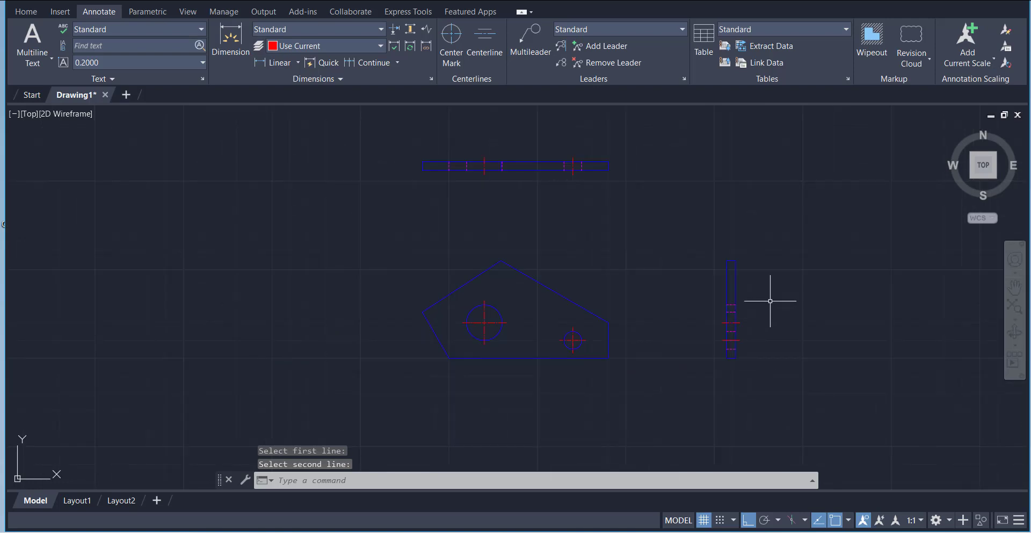
- On the Dimenssions layer, dimension the length of the front profile's bottom edge, placing the dimension below it
left_click(25, 12)
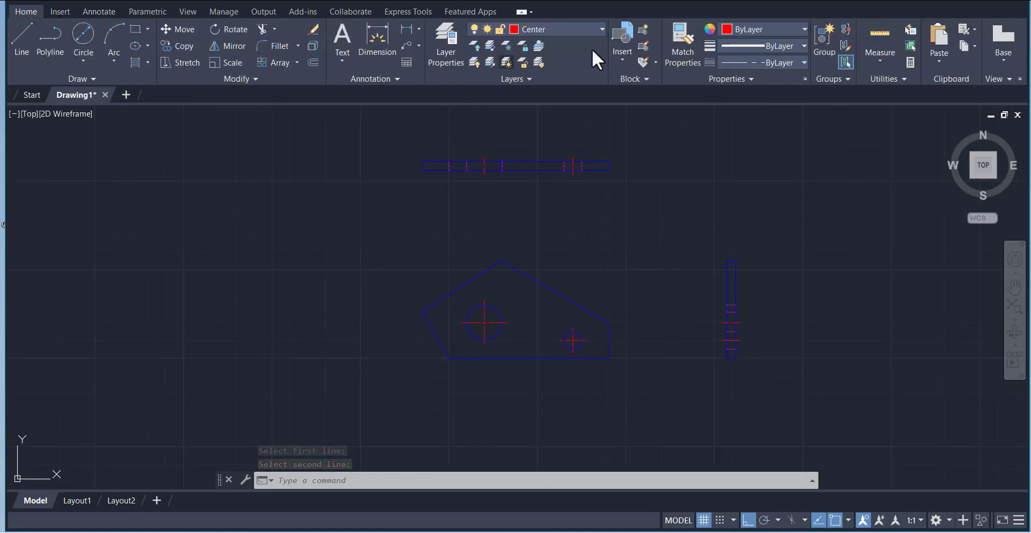
left_click(546, 29)
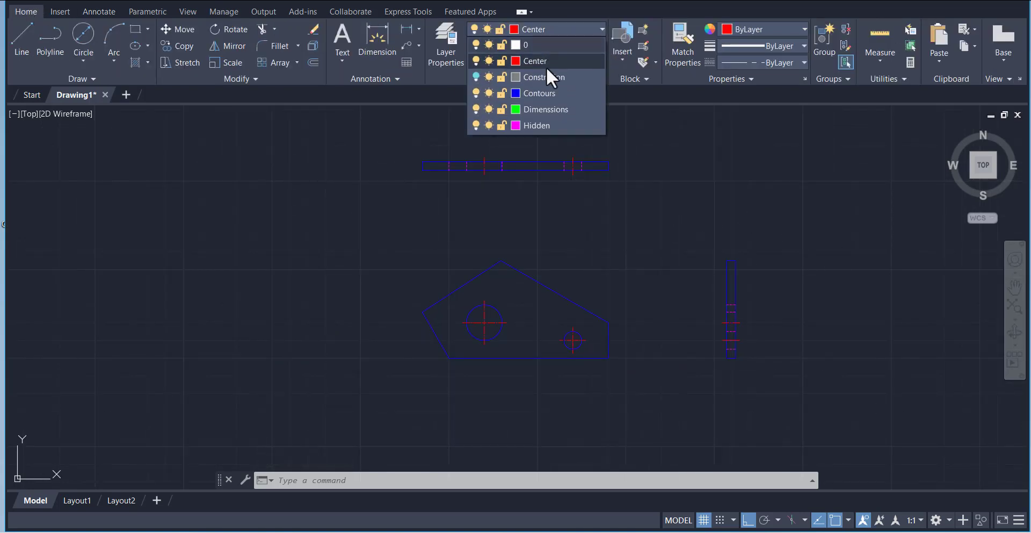
left_click(546, 109)
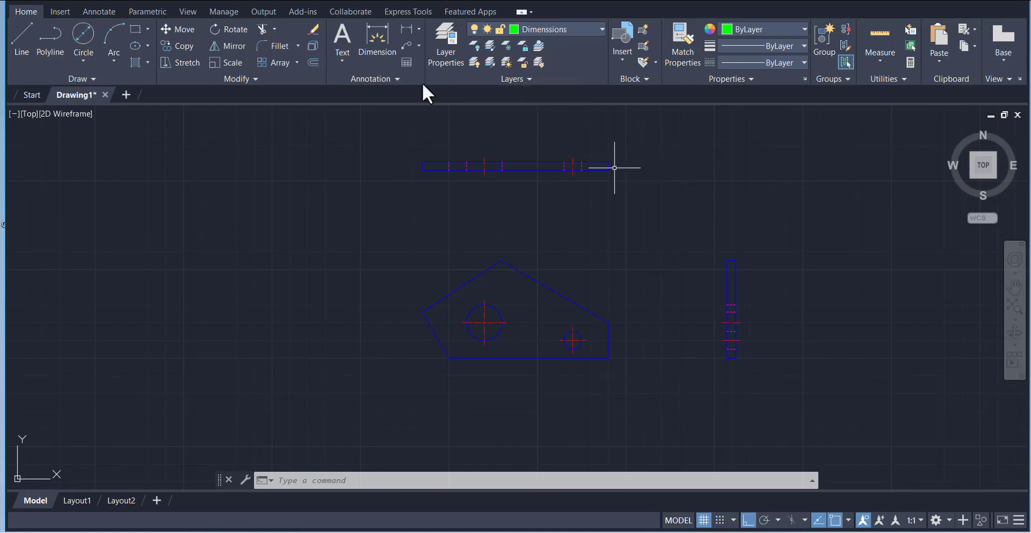
left_click(377, 50)
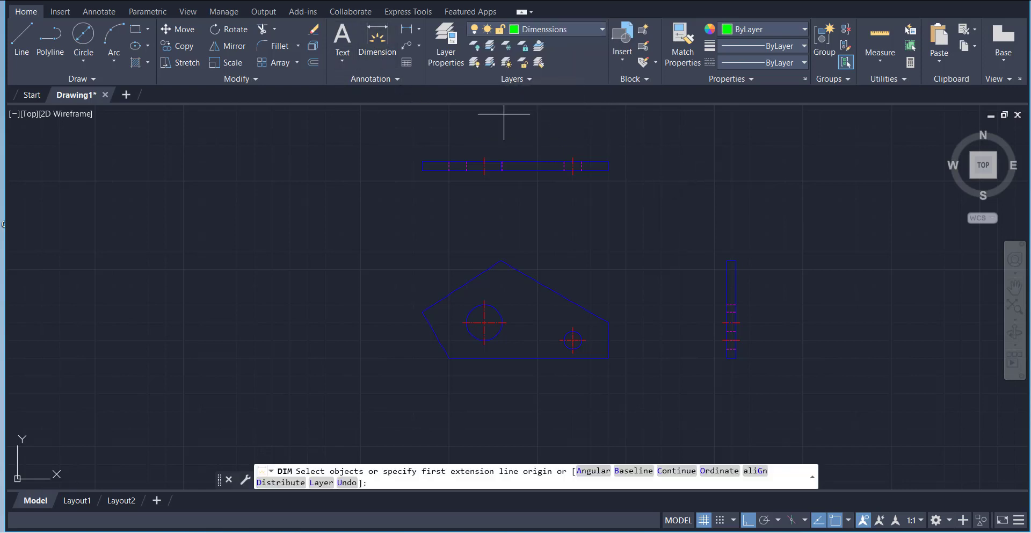
left_click(527, 356)
left_click(530, 386)
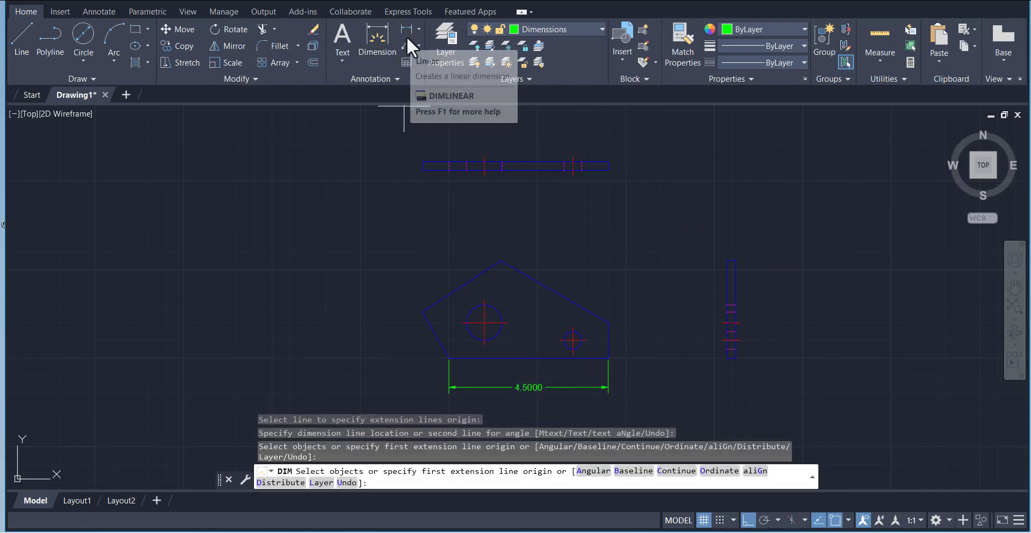
left_click(377, 38)
left_click(587, 311)
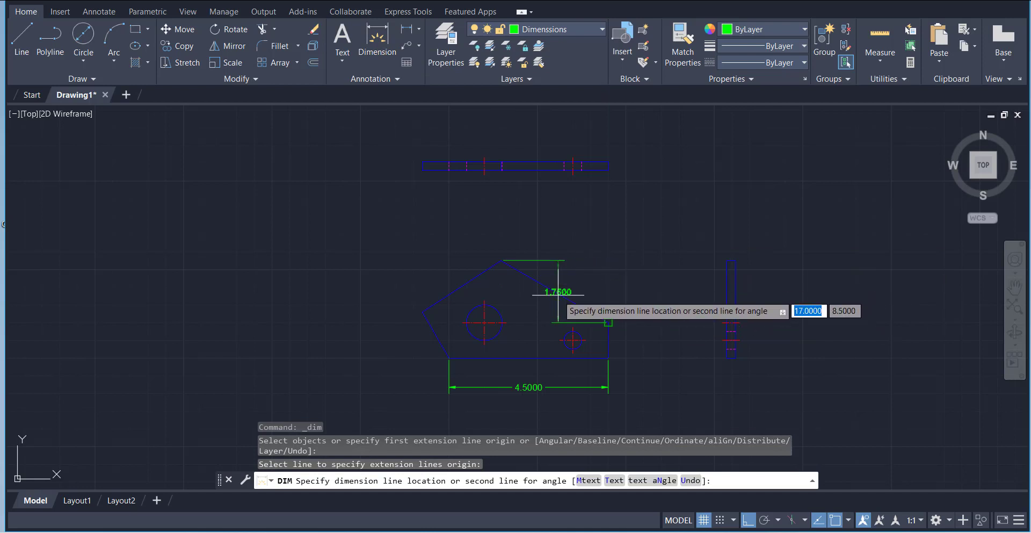
key("Escape")
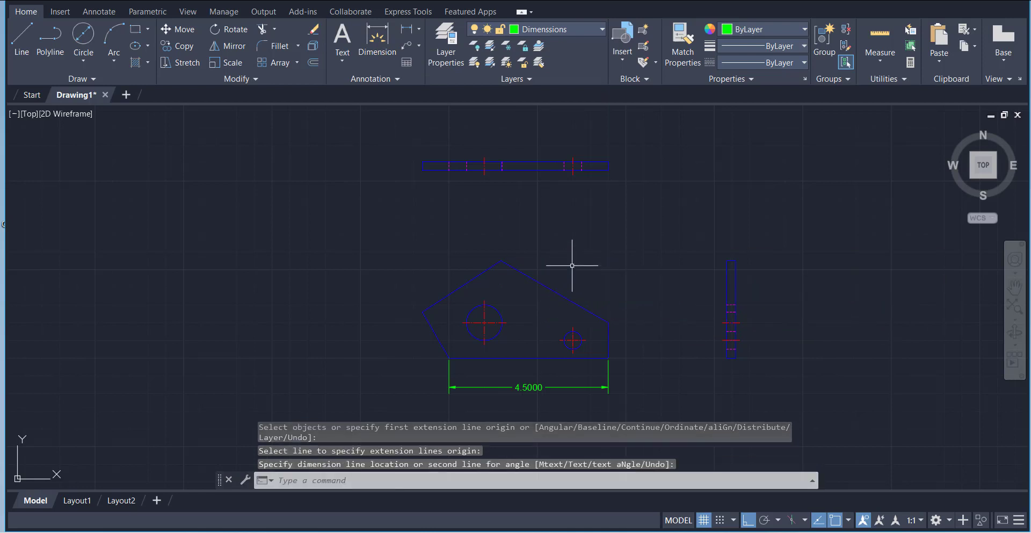
- Dimension the front profile's right vertical edge, placing the dimension just outside the profile
left_click(370, 44)
left_click(608, 338)
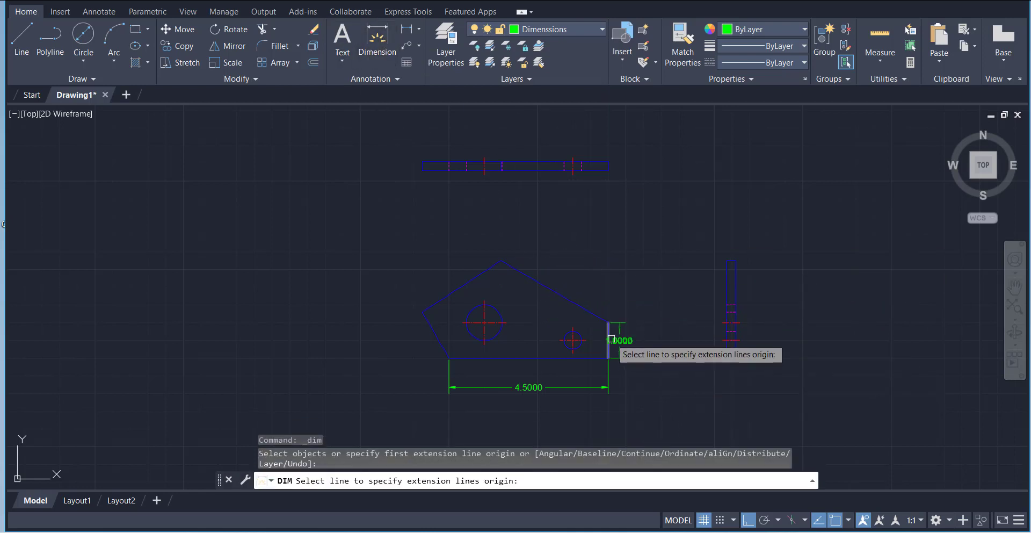
left_click(643, 345)
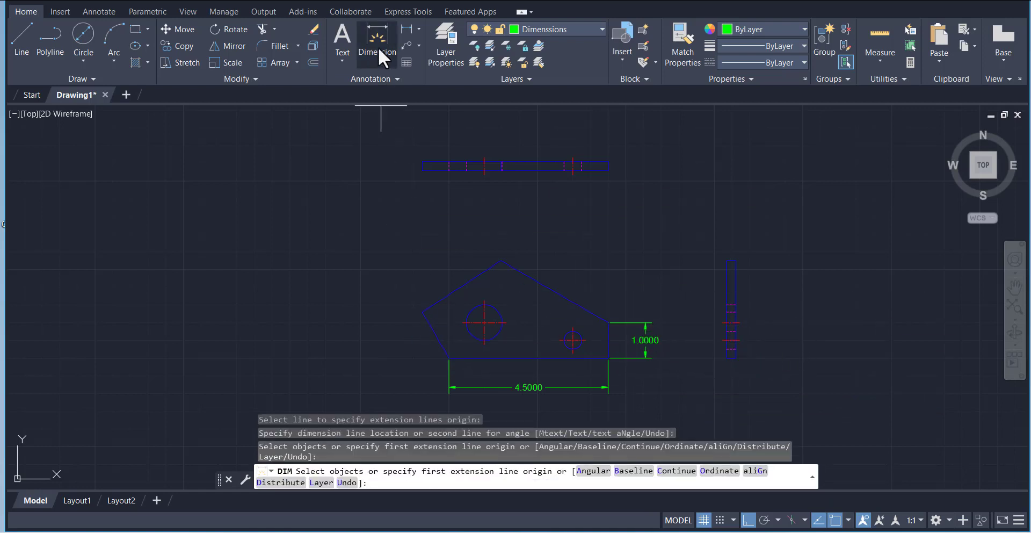
- Add aligned dimensions outside the front profile for its upper-right sloping edge and its lower-left sloping edge
left_click(418, 29)
left_click(429, 68)
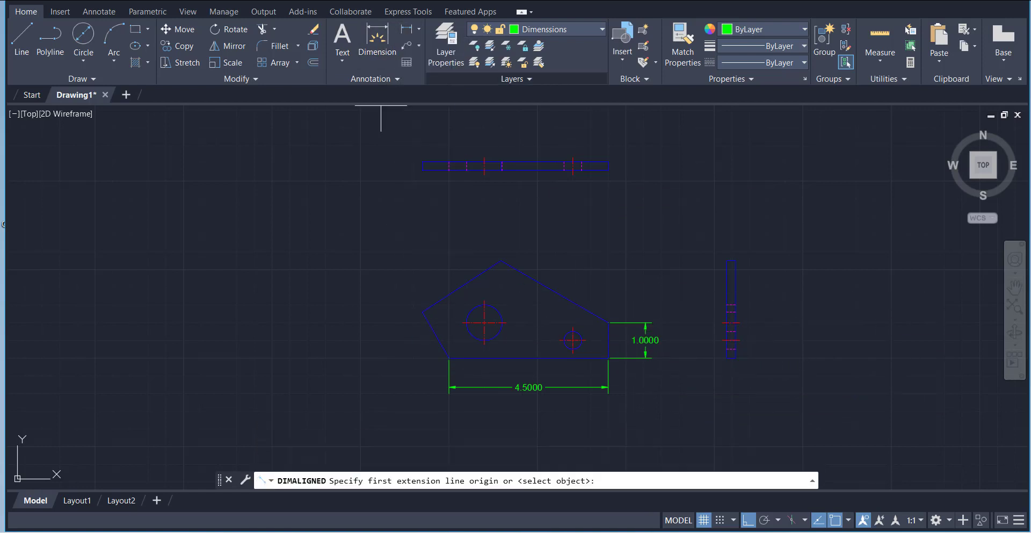
left_click(550, 287)
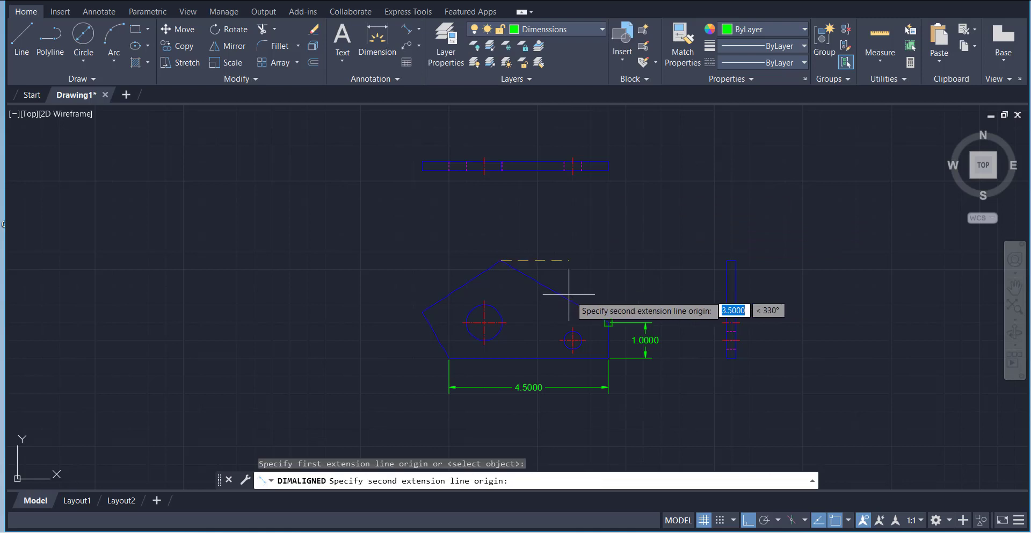
left_click(607, 321)
left_click(584, 270)
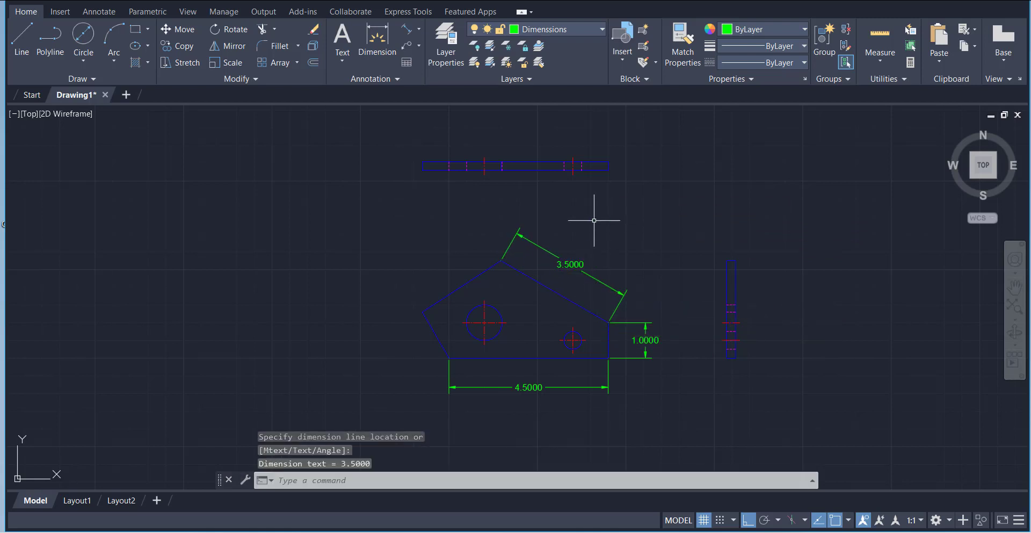
left_click(407, 30)
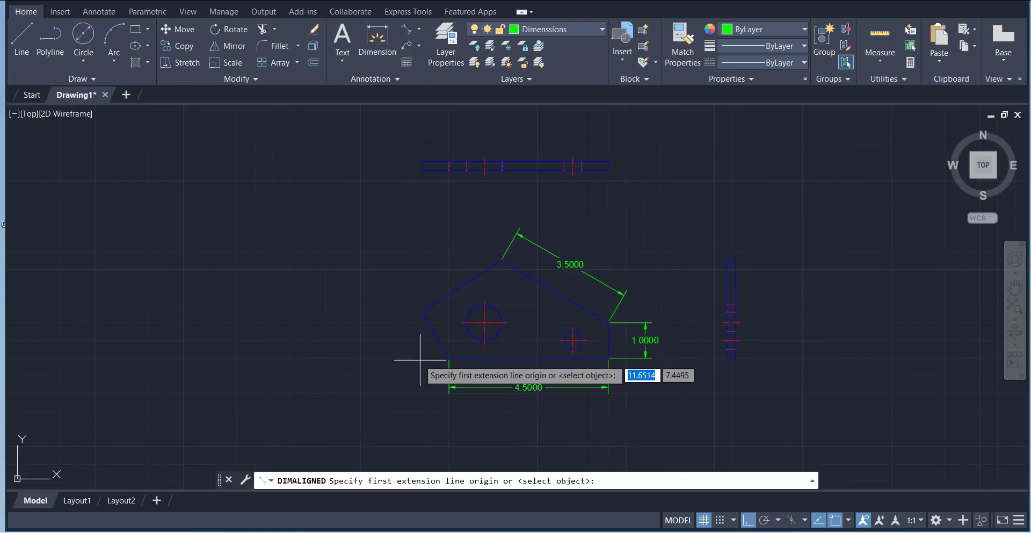
left_click(448, 358)
left_click(422, 312)
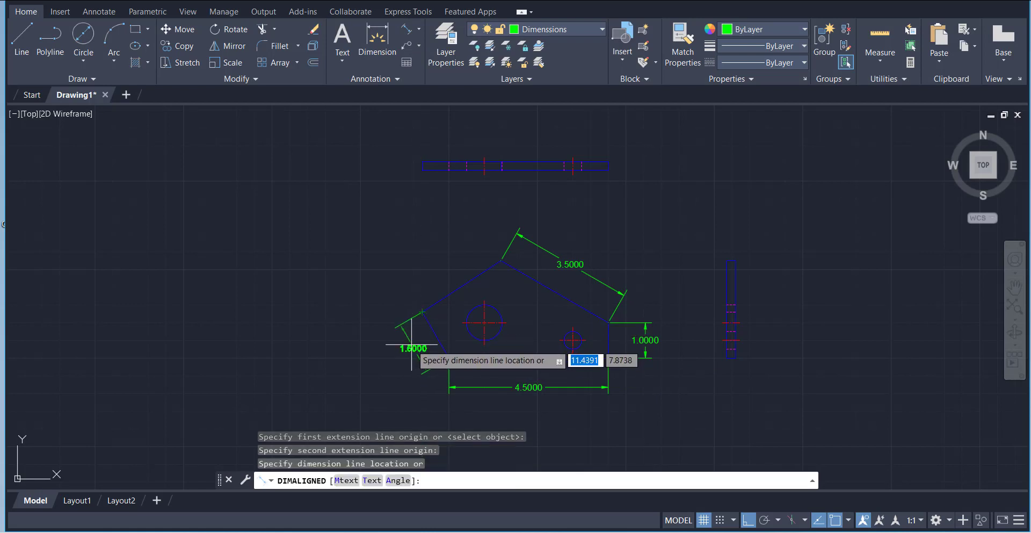
left_click(385, 364)
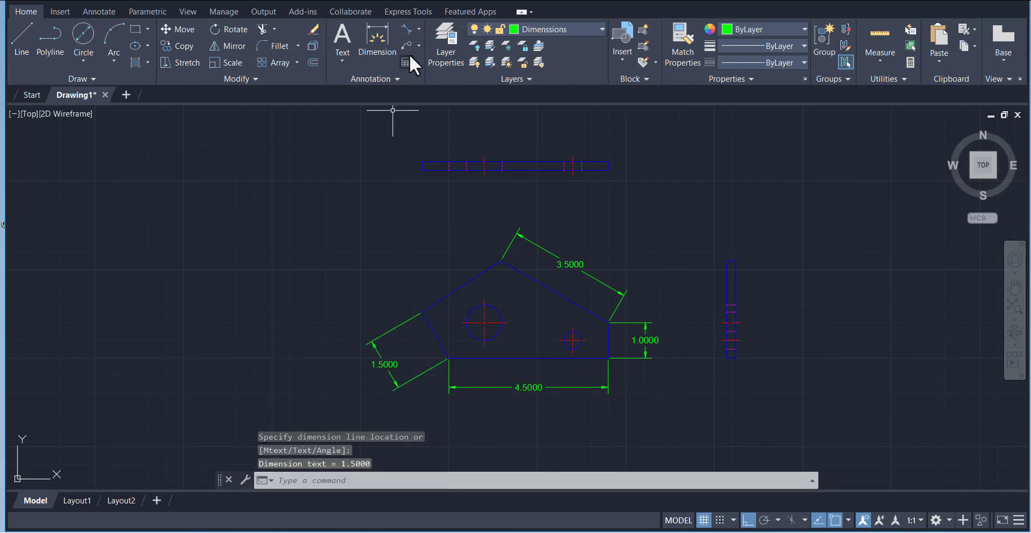
- Add diameter dimensions to the large and small holes in the front view, placing both texts above and left of the profile
left_click(417, 29)
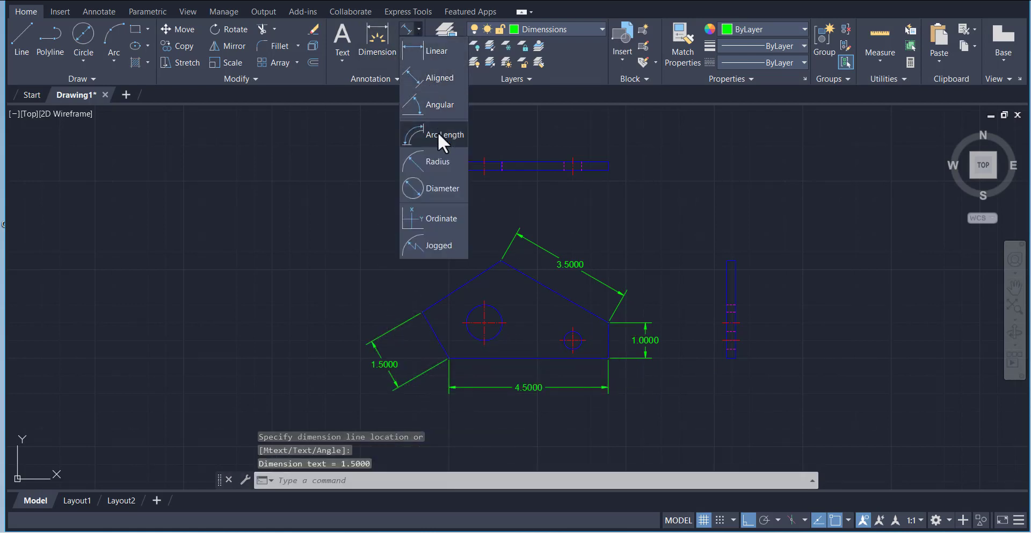
left_click(432, 188)
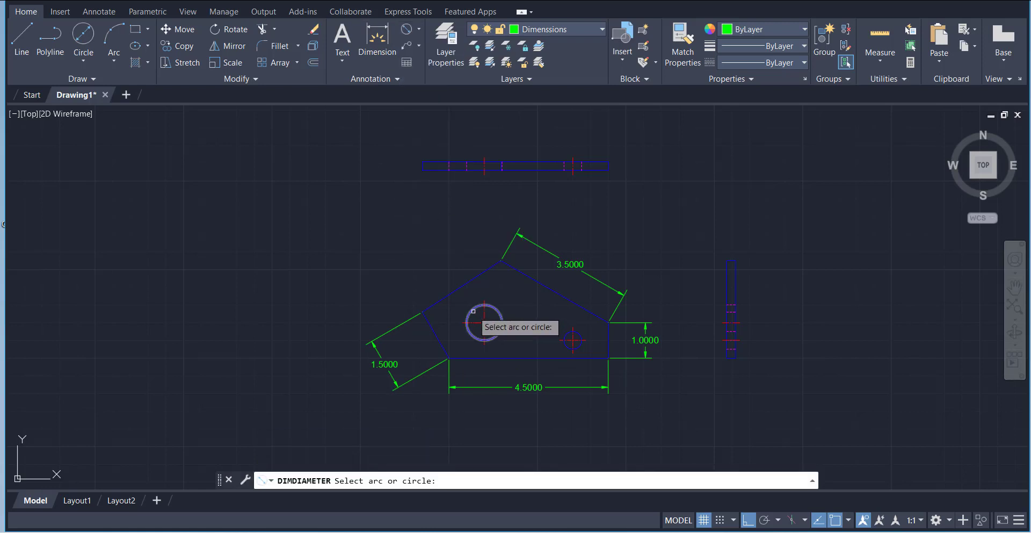
left_click(472, 310)
left_click(477, 299)
left_click(400, 29)
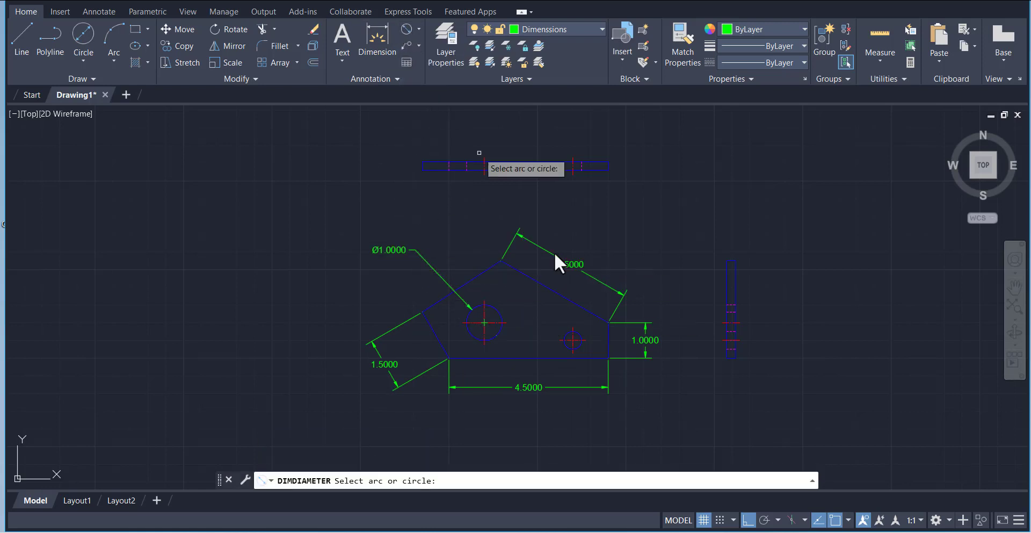
left_click(568, 335)
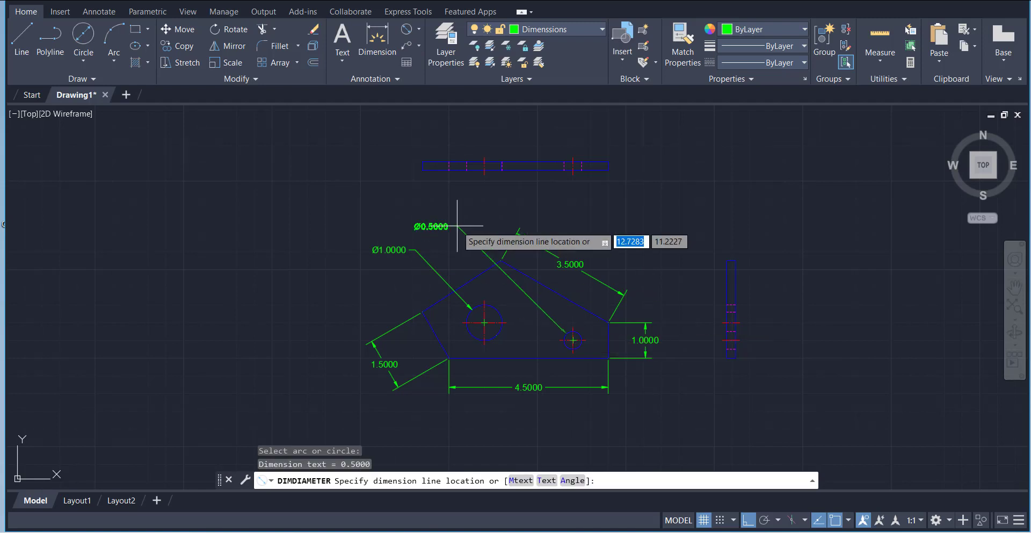
scroll(564, 282, "down", 2)
scroll(559, 350, "up", 2)
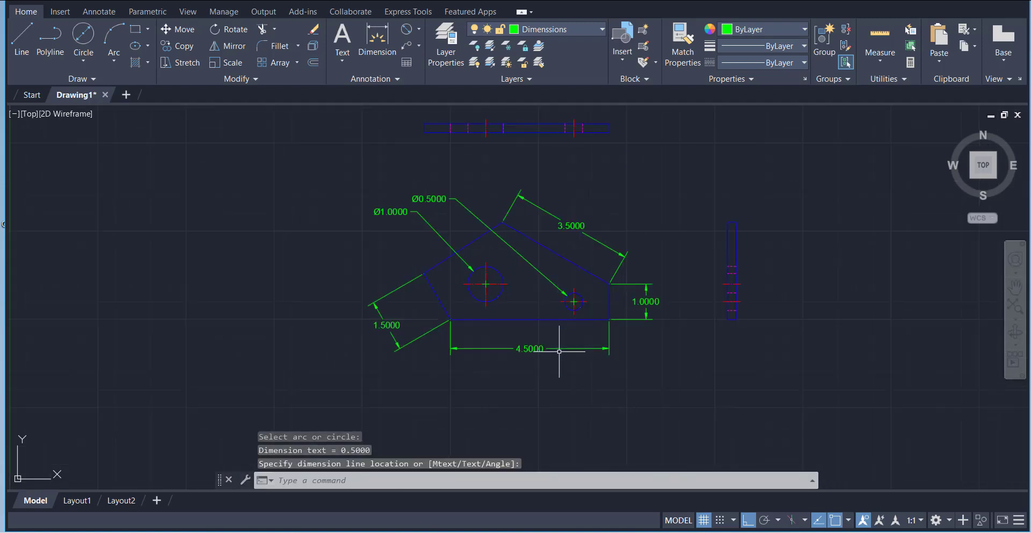
left_click(529, 348)
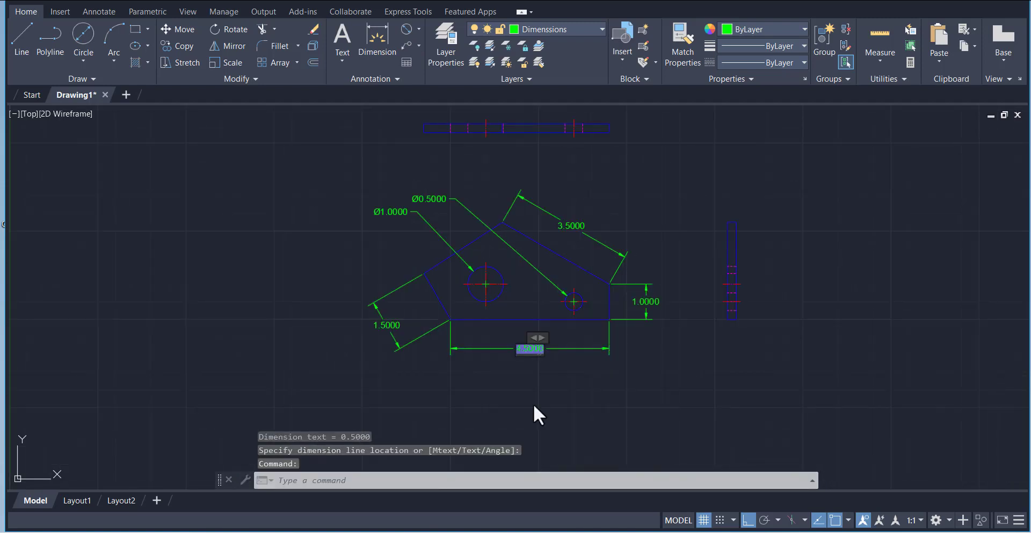
type("ed")
key("Return")
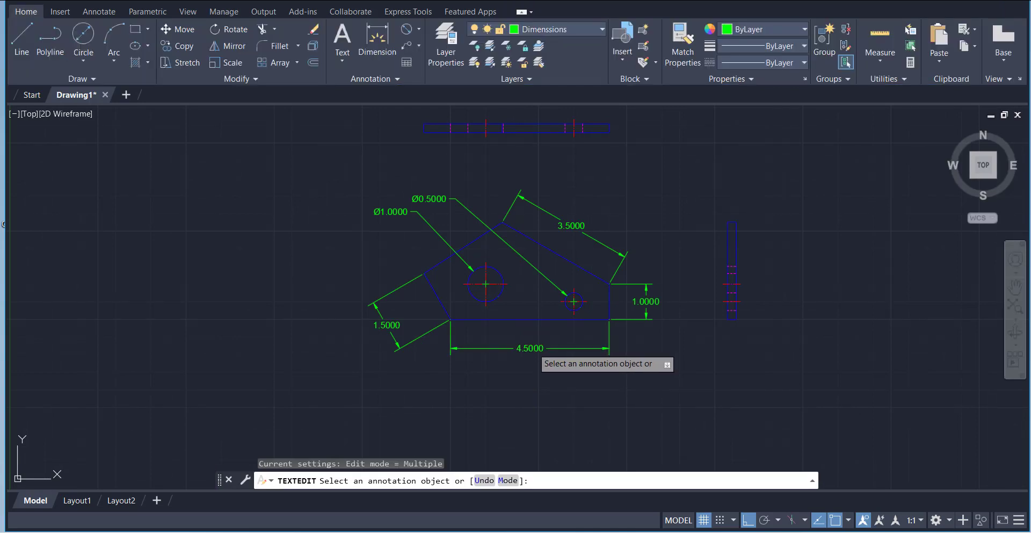
left_click(537, 350)
key("Escape")
key("Escape")
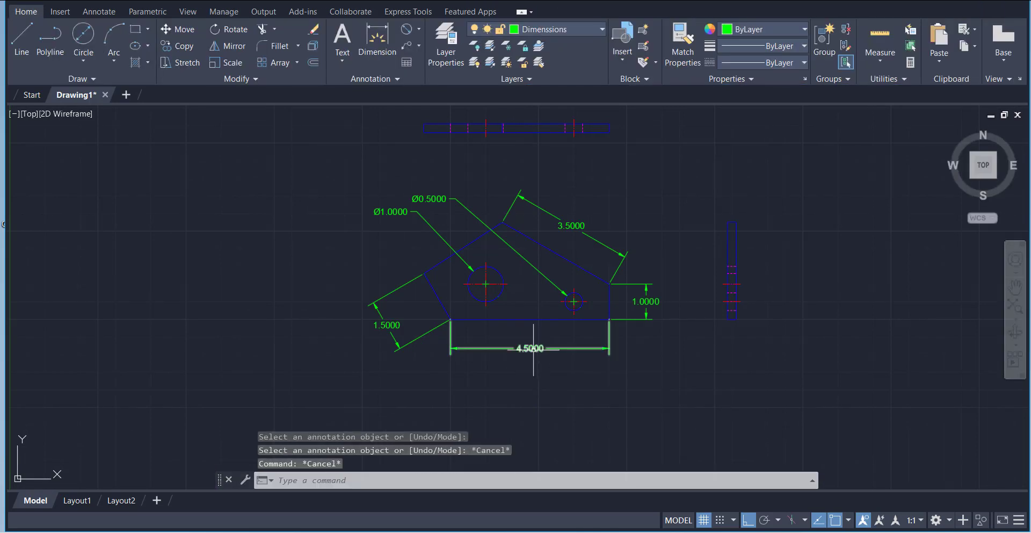
- Move the bottom edge's length dimension farther below the front profile to make room for more dimensions
left_click(530, 348)
left_click(529, 348)
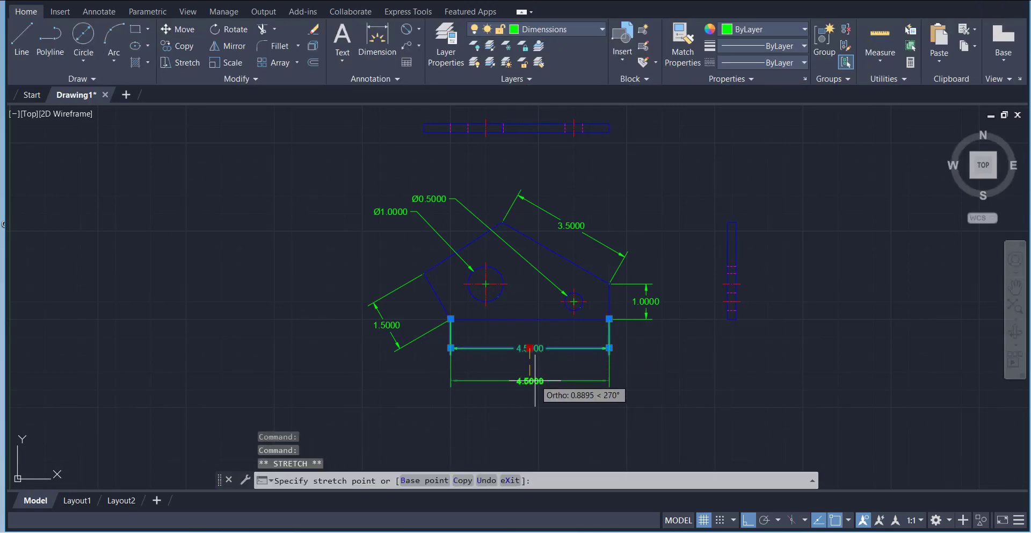
left_click(534, 415)
key("Escape")
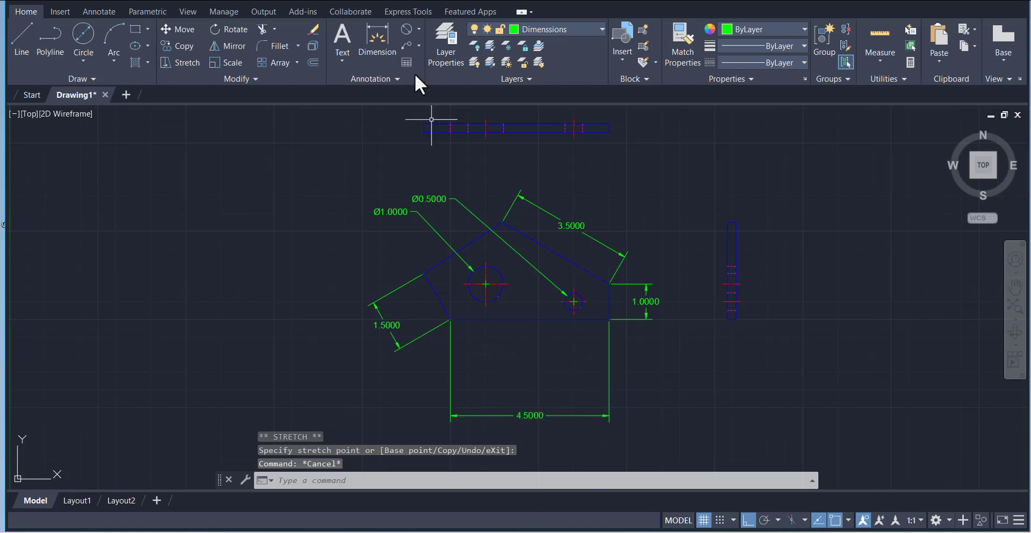
- Add horizontal linear dimensions from the front profile's lower-right corner to the large and small hole centers, stacked between the profile and its length dimension
left_click(418, 28)
left_click(427, 53)
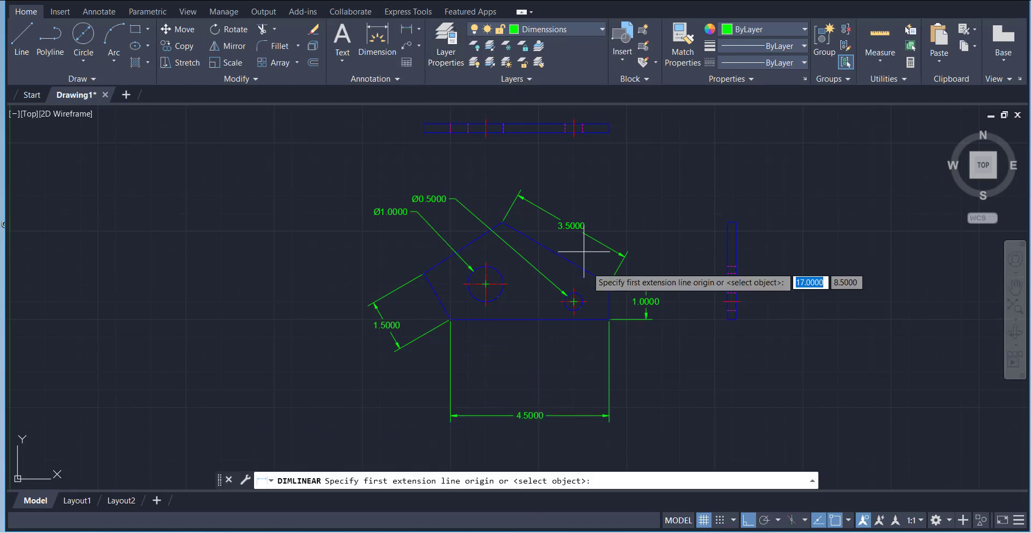
left_click(609, 319)
left_click(485, 302)
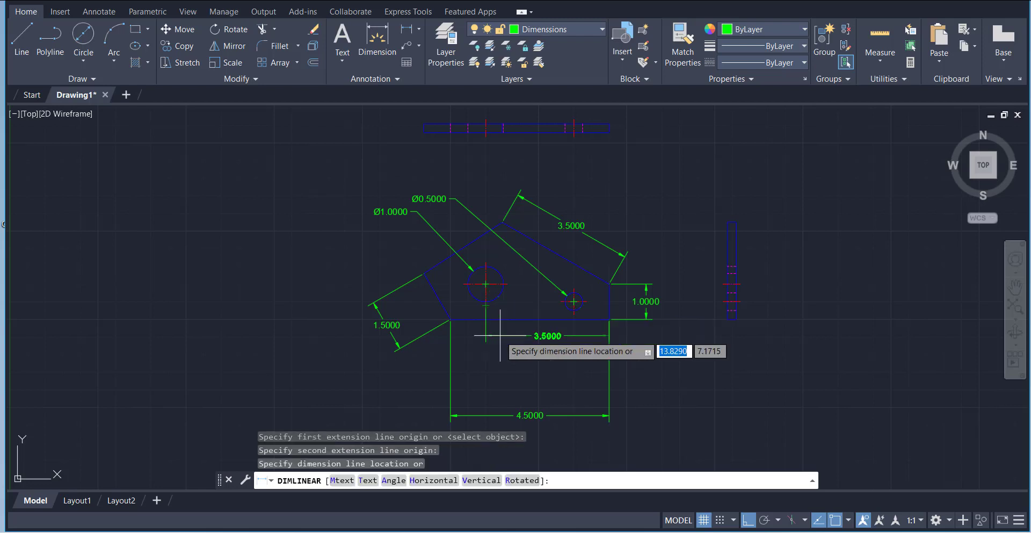
left_click(602, 383)
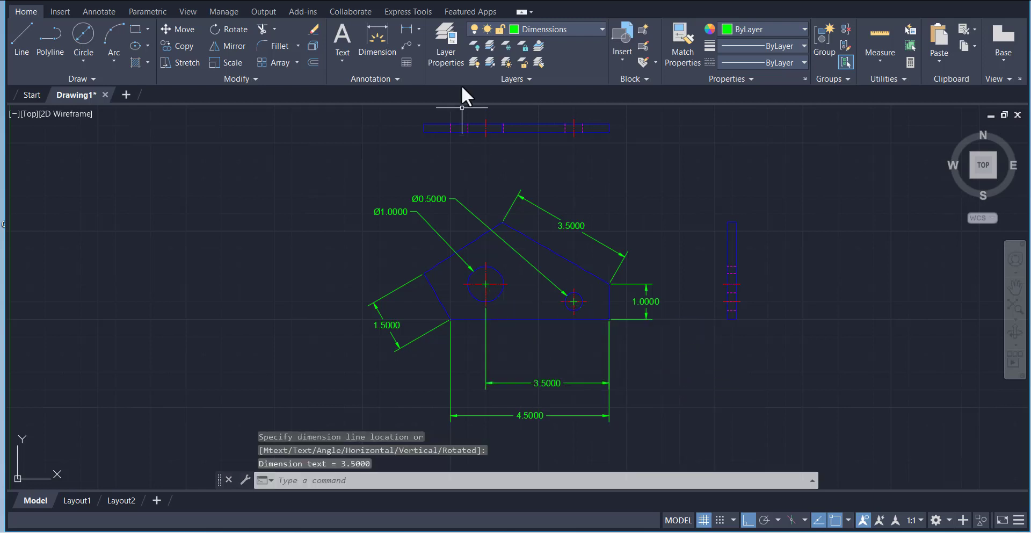
left_click(407, 29)
left_click(609, 319)
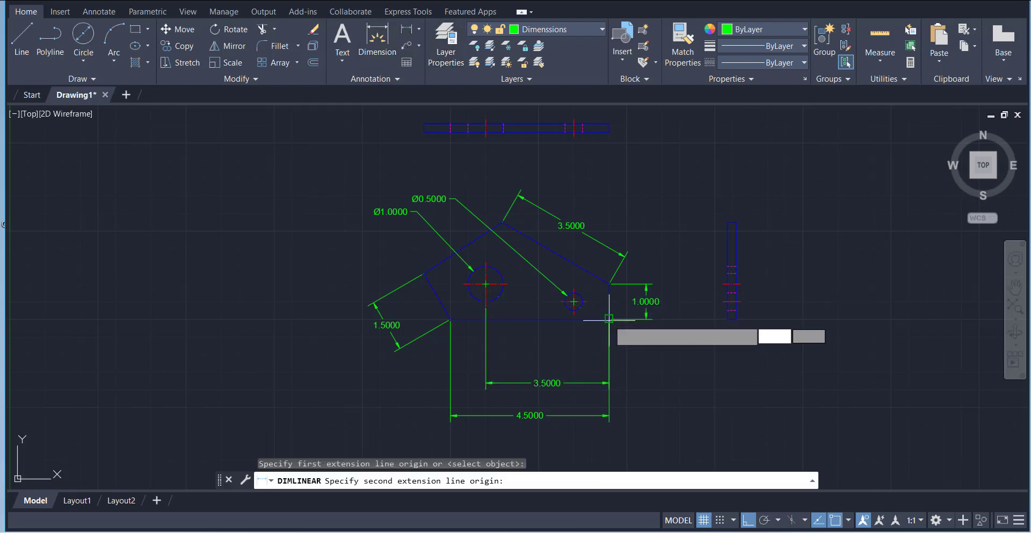
left_click(573, 301)
left_click(575, 350)
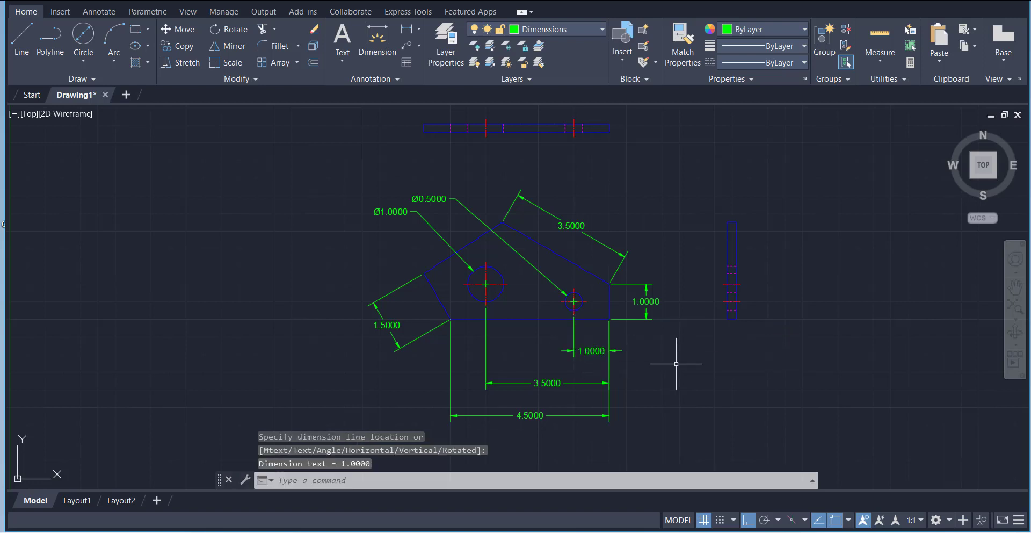
- Move the right vertical edge's dimension farther out from the front profile
left_click(674, 290)
left_click(663, 353)
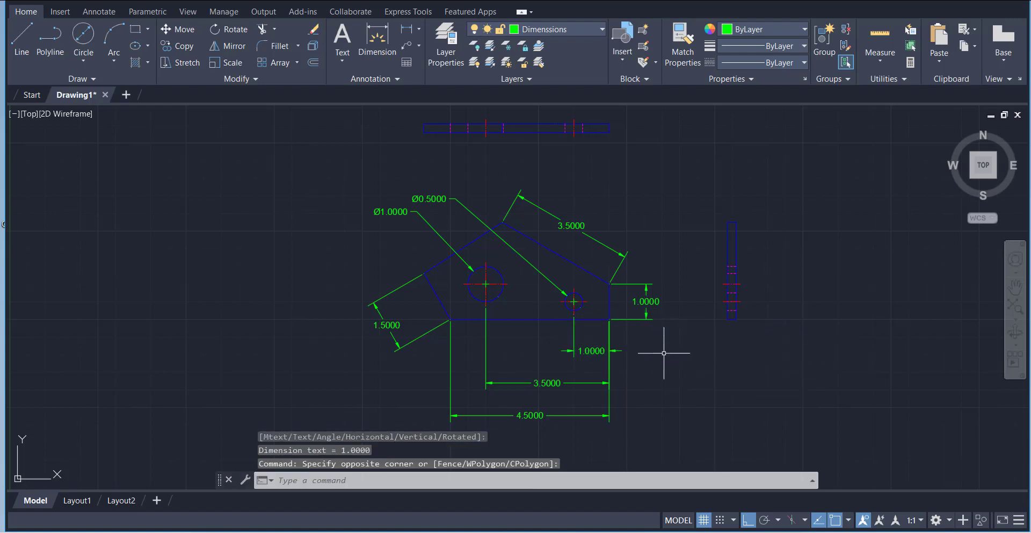
left_click(649, 301)
left_click(672, 301)
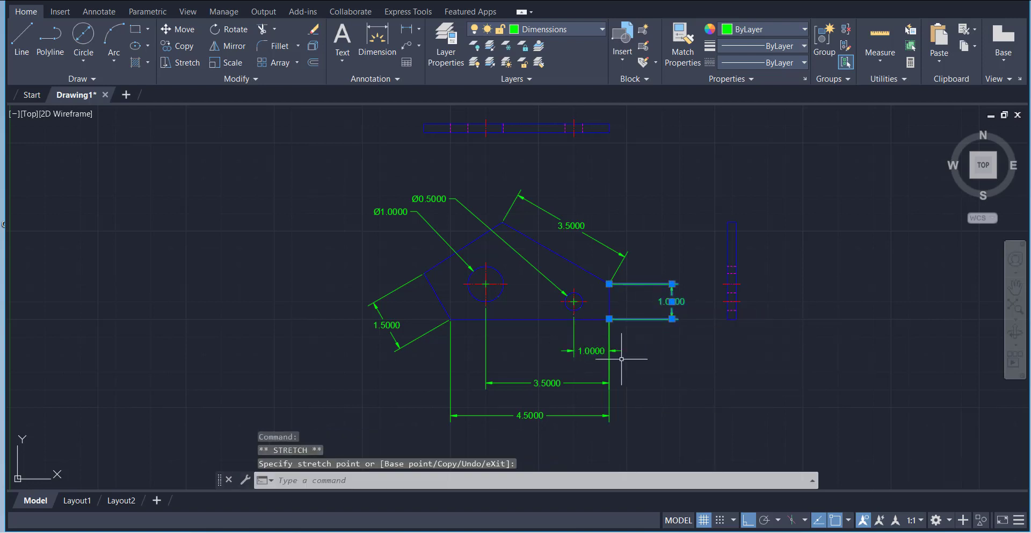
key("Escape")
- Add a vertical linear dimension from the front profile's lower-right corner to the small hole's center, placed inside the right edge's dimension
left_click(405, 27)
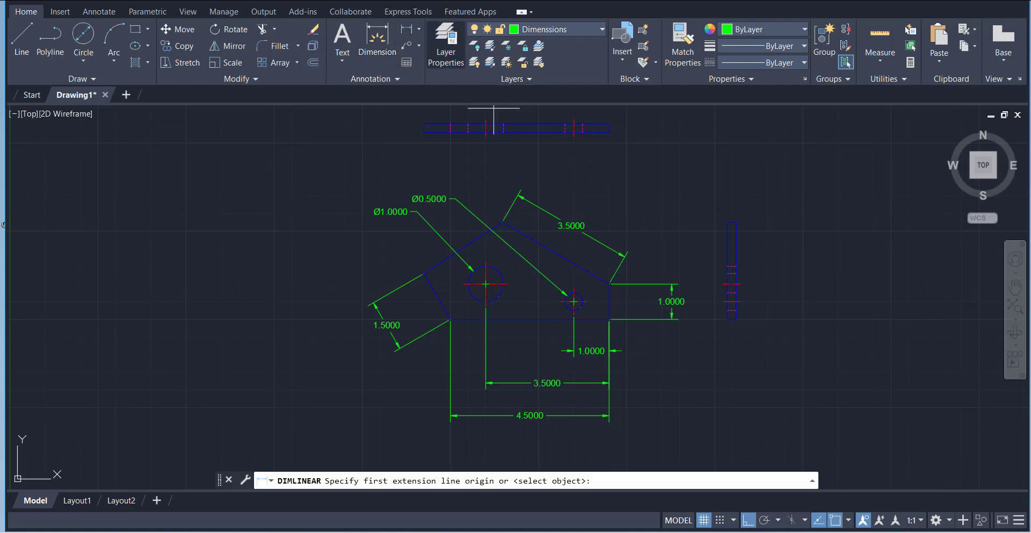
left_click(610, 318)
left_click(573, 302)
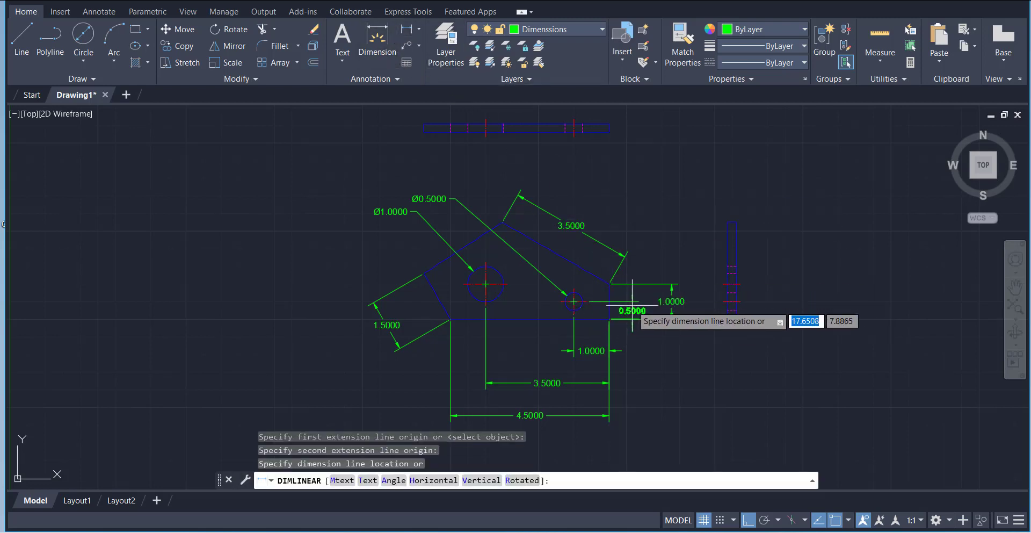
left_click(632, 310)
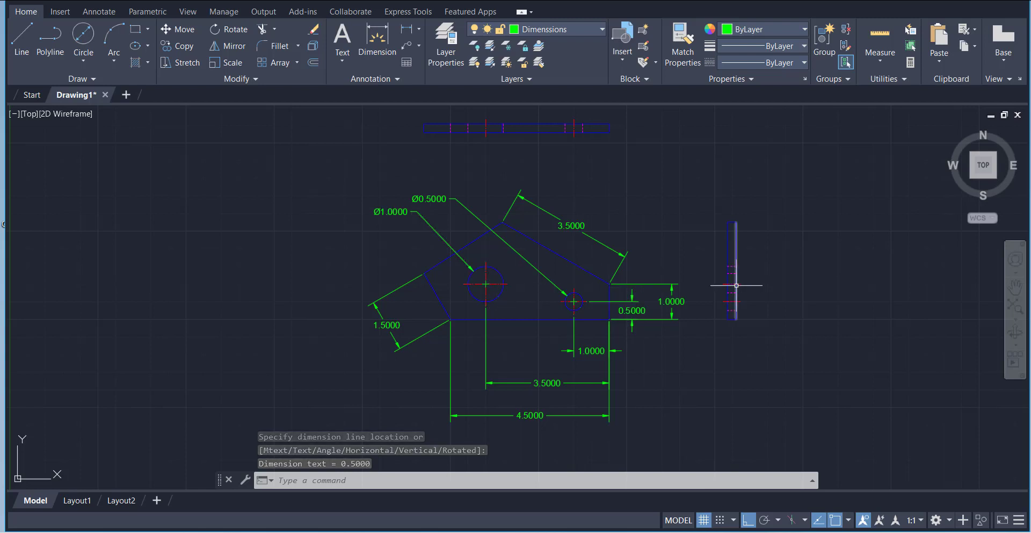
- Add an angular dimension between the front profile's right vertical edge and its upper-right sloping edge, placing it above the sloping edge
left_click(416, 30)
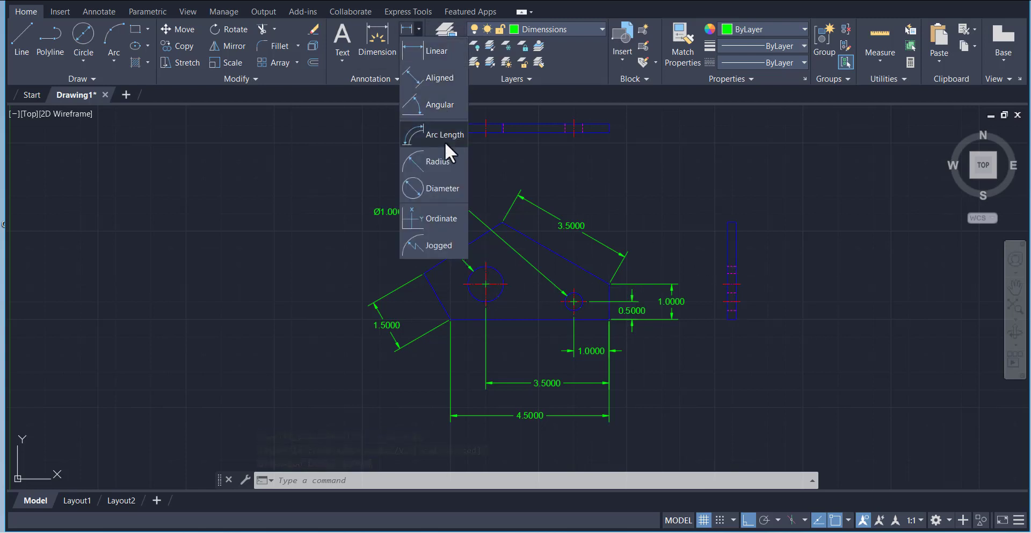
left_click(444, 103)
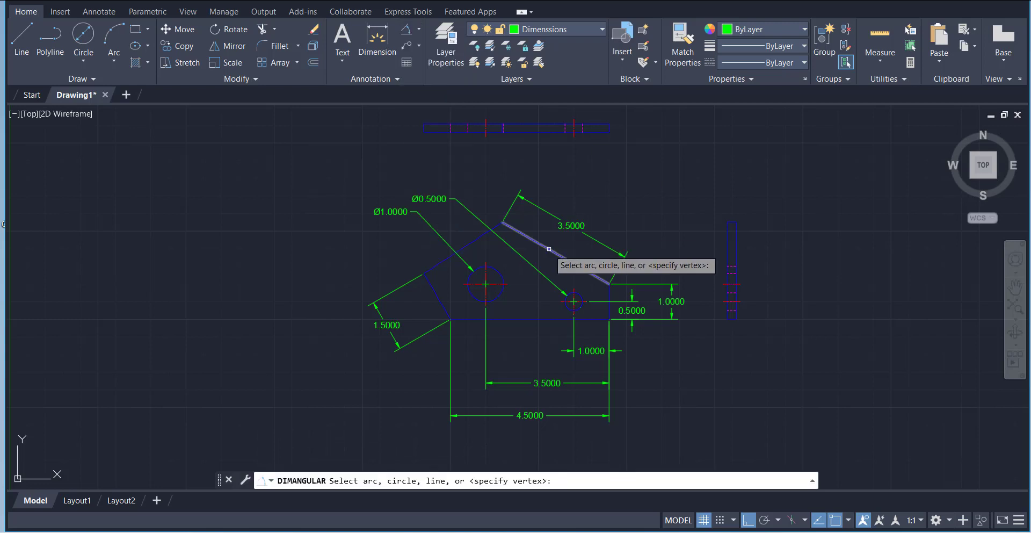
left_click(609, 295)
left_click(595, 277)
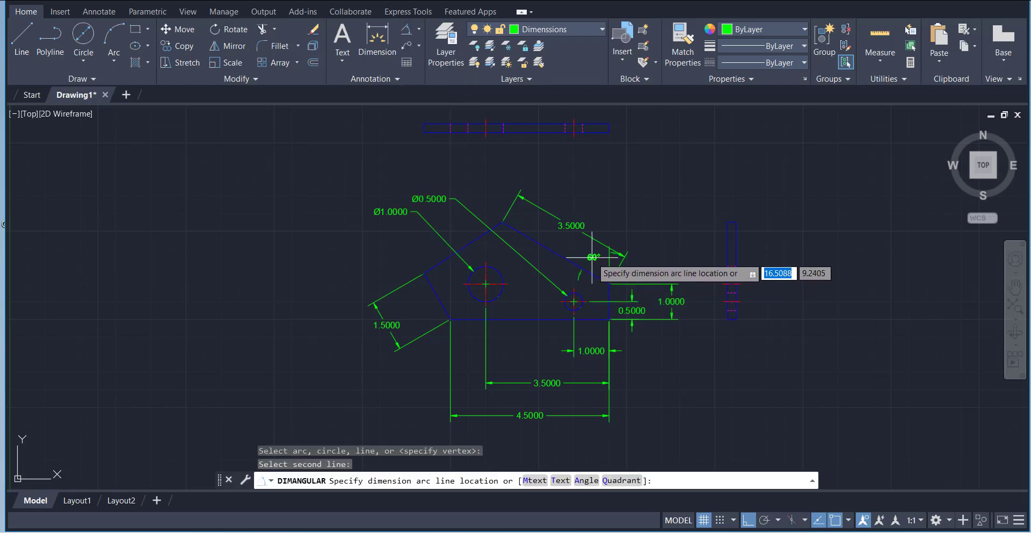
left_click(592, 256)
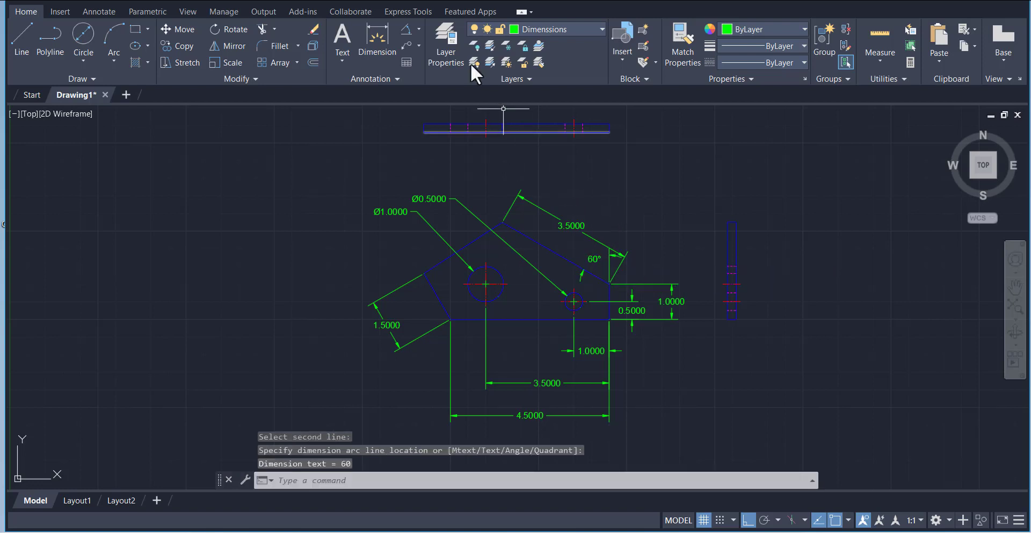
- Add an angular dimension between the front profile's bottom edge and its lower-left sloping edge, placing it outside the profile's lower-left corner
left_click(417, 29)
left_click(459, 319)
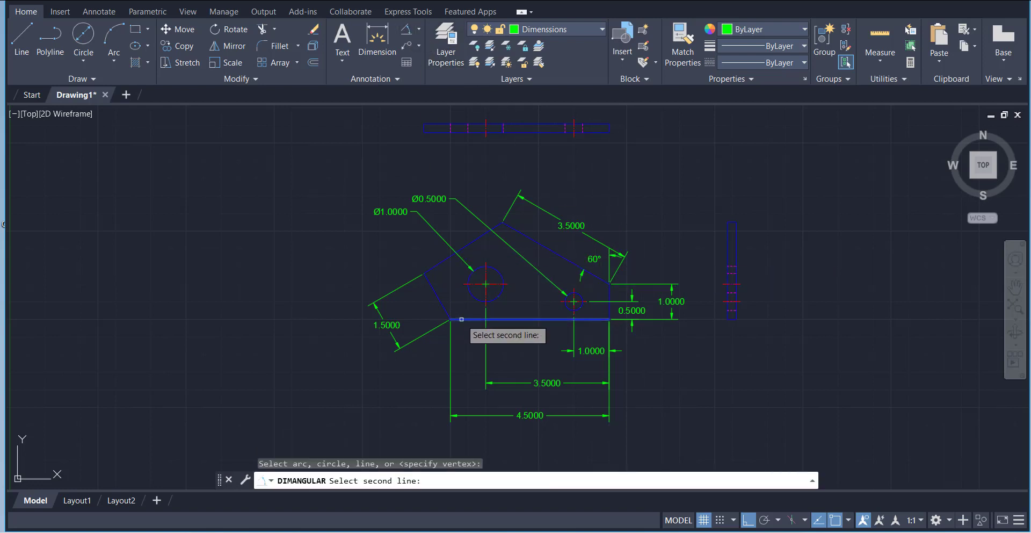
left_click(440, 301)
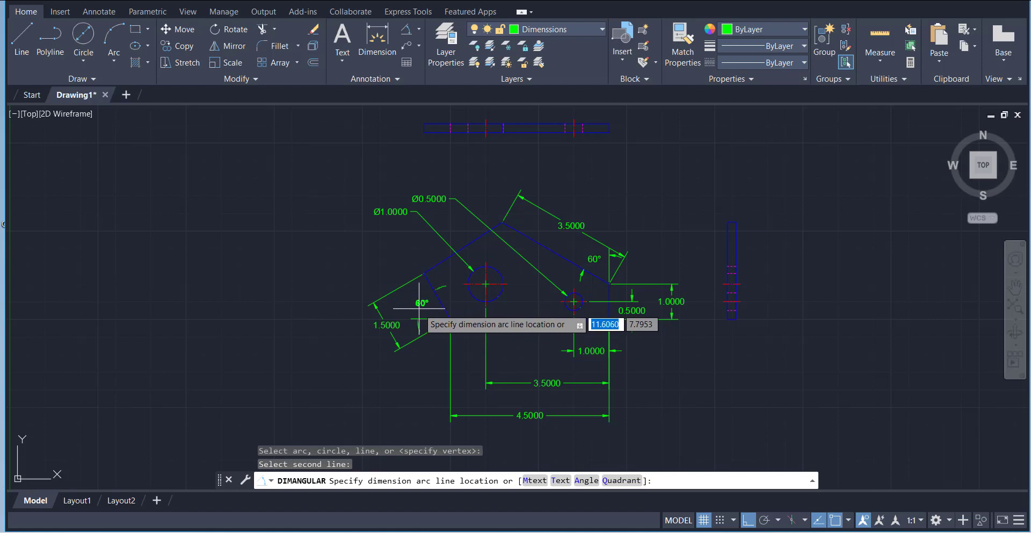
left_click(414, 304)
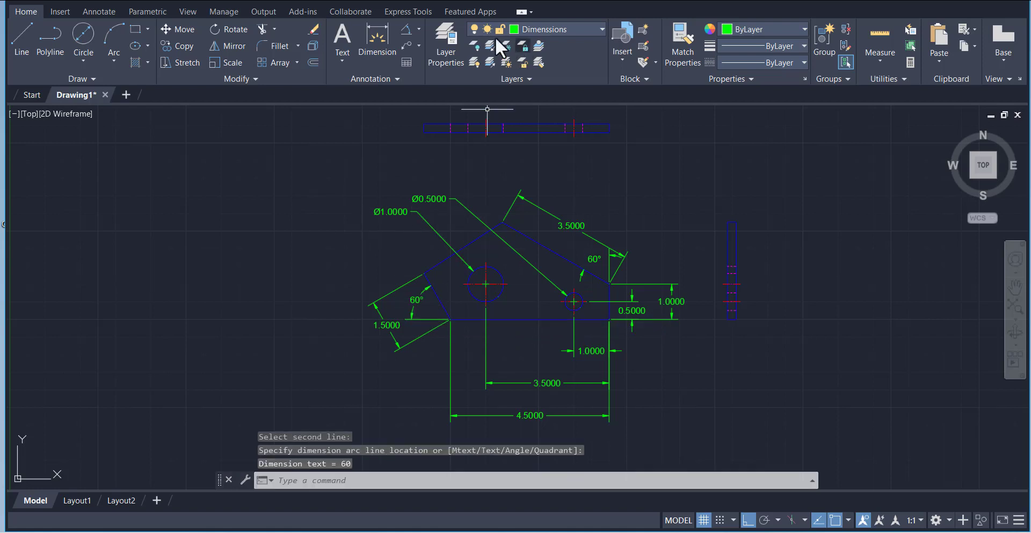
- Add a vertical thickness dimension at the right end of the top view, placed just outside the view
left_click(377, 32)
key("Return")
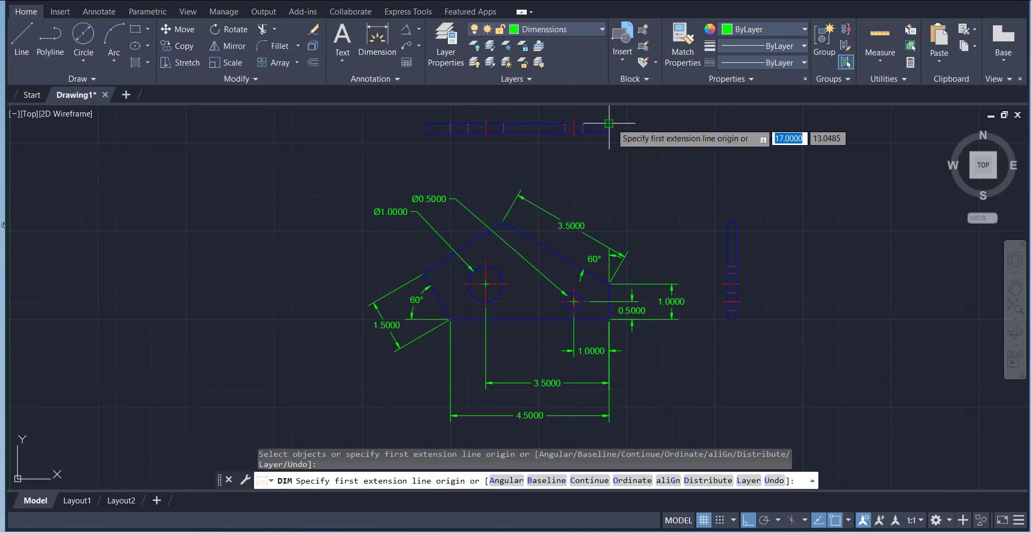
left_click(608, 124)
left_click(609, 132)
left_click(647, 144)
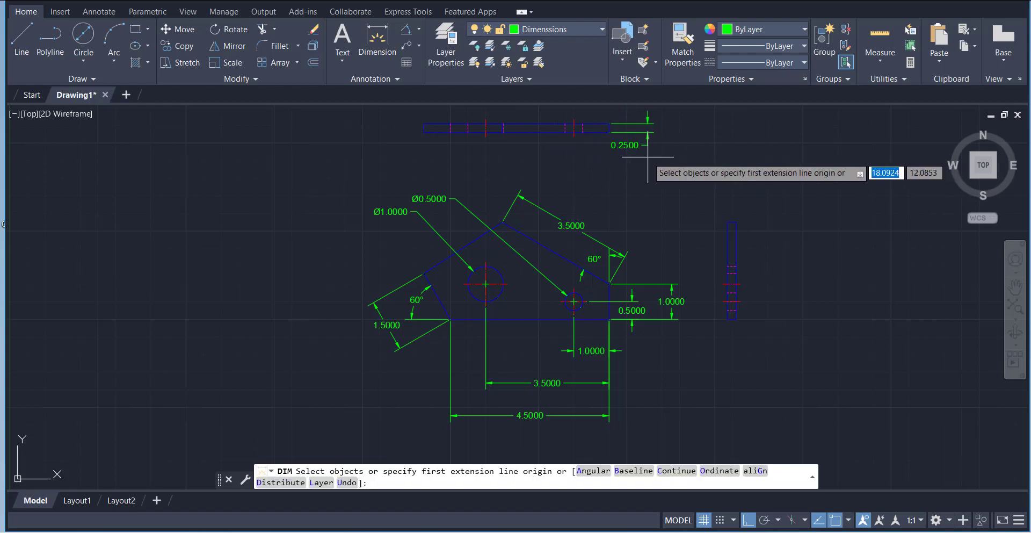
- Check the dimensioned views against the Slider Block reference image 5.png, then return to the drawing
scroll(568, 189, "down", 2)
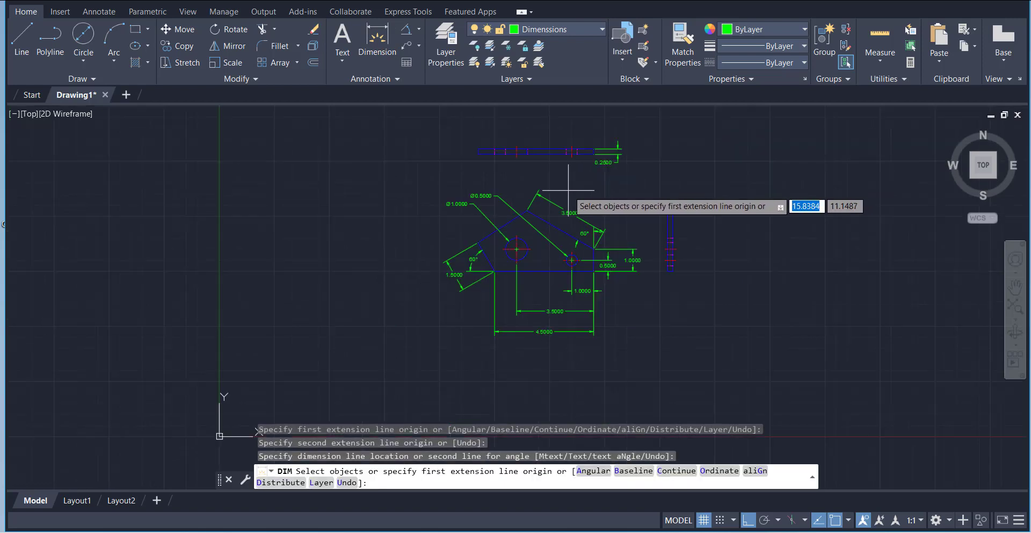
scroll(568, 189, "up", 2)
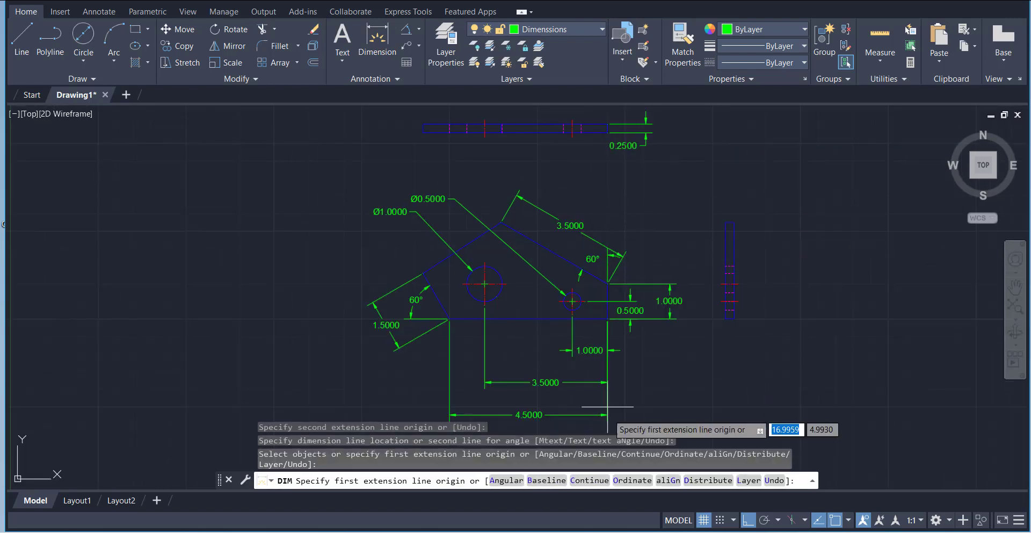
left_click(618, 532)
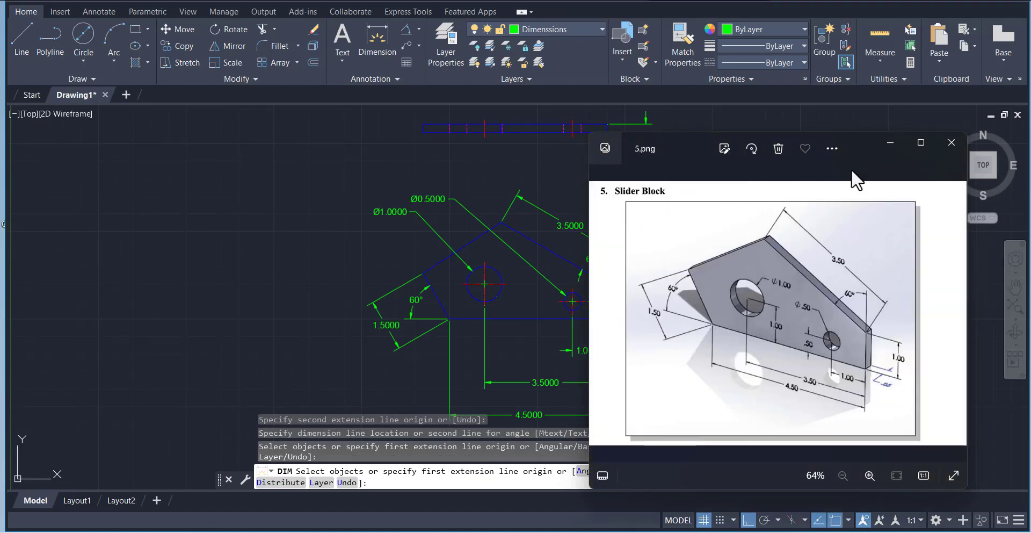
left_click(947, 159)
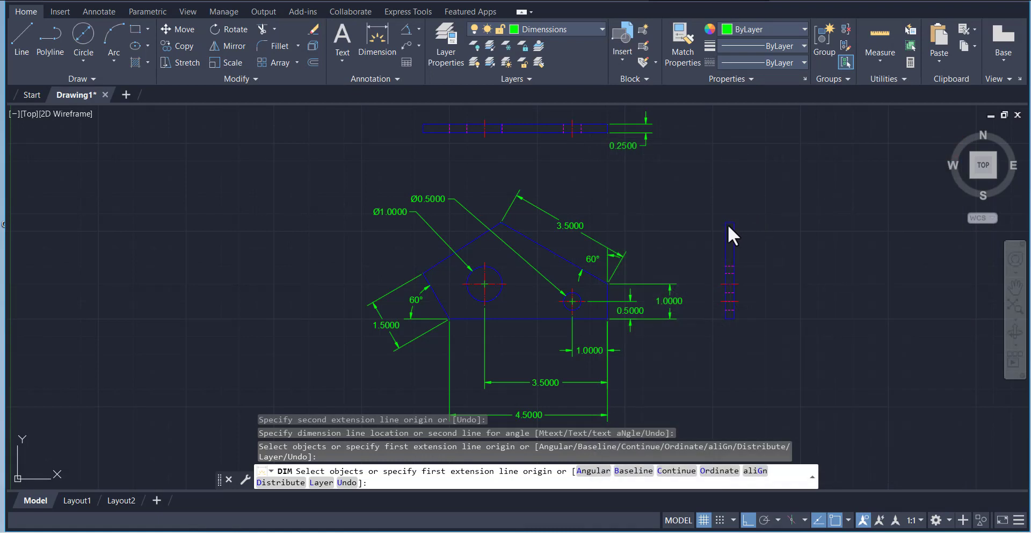